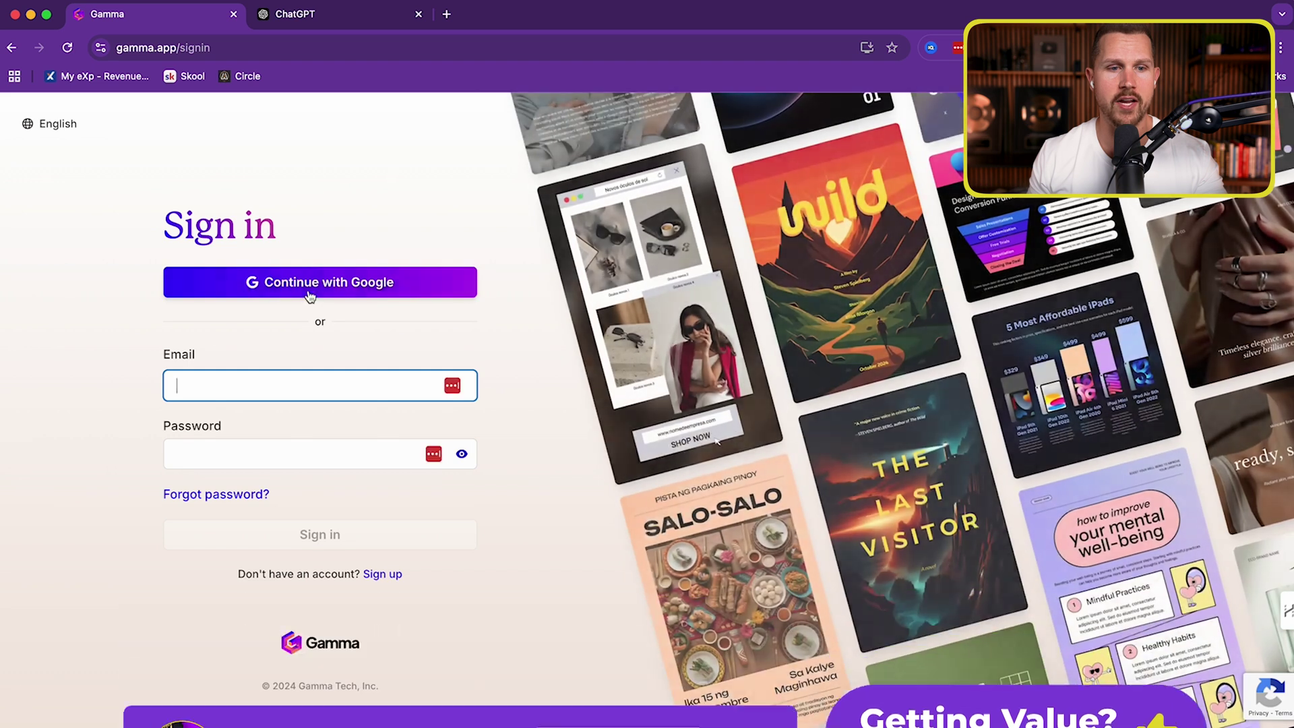
# - Sign in to Gamma with the first listed Google account
pyautogui.click(309, 297)
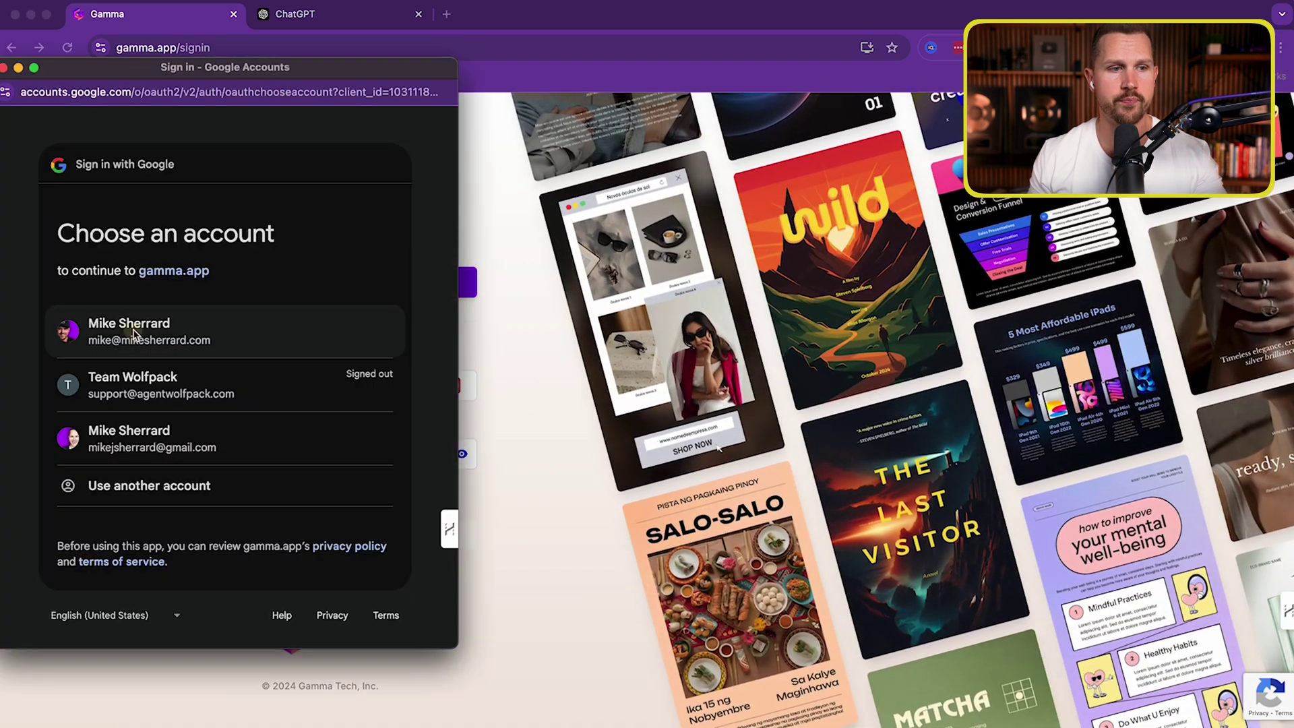
pyautogui.click(133, 334)
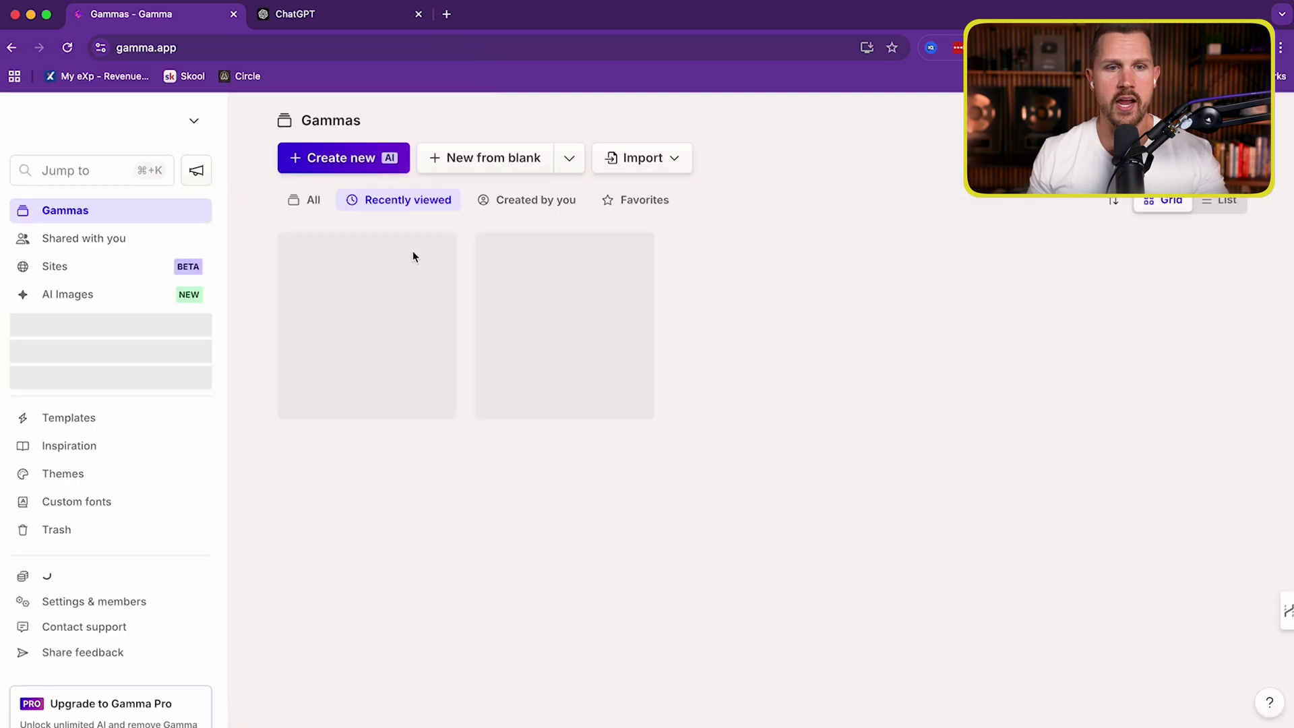
pyautogui.click(192, 122)
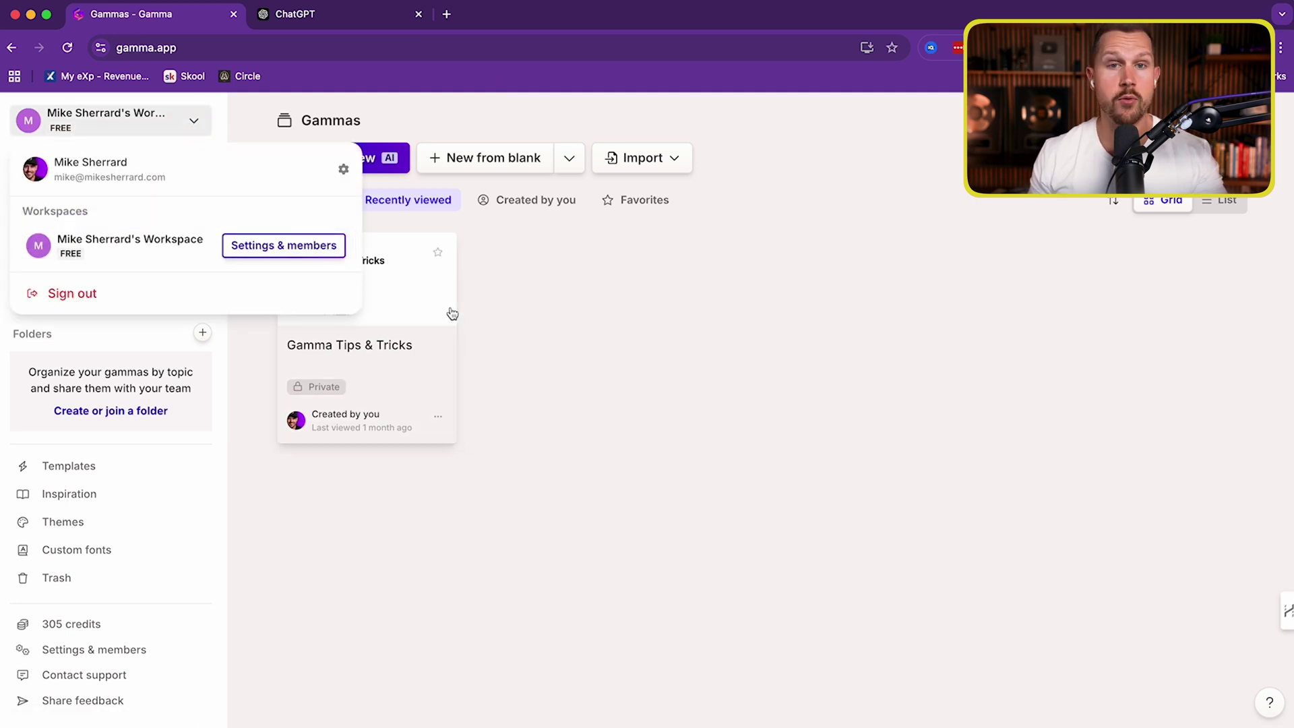
pyautogui.click(516, 344)
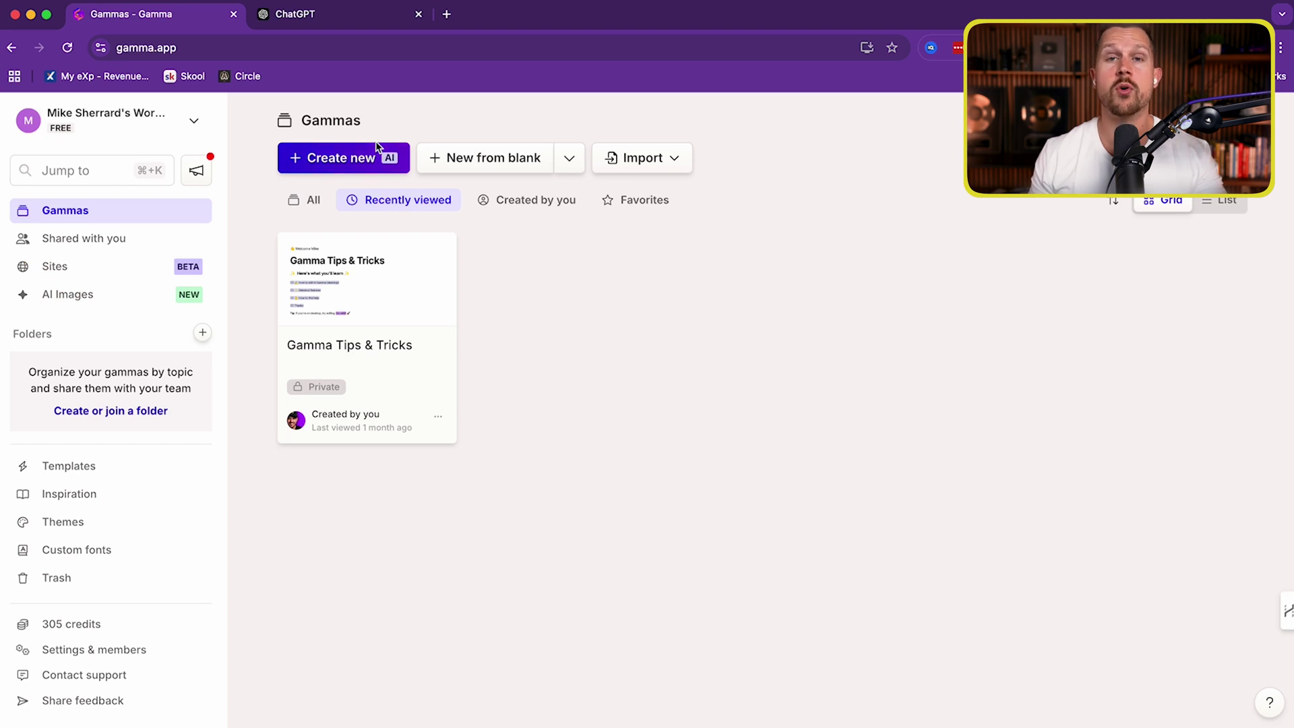
pyautogui.click(330, 18)
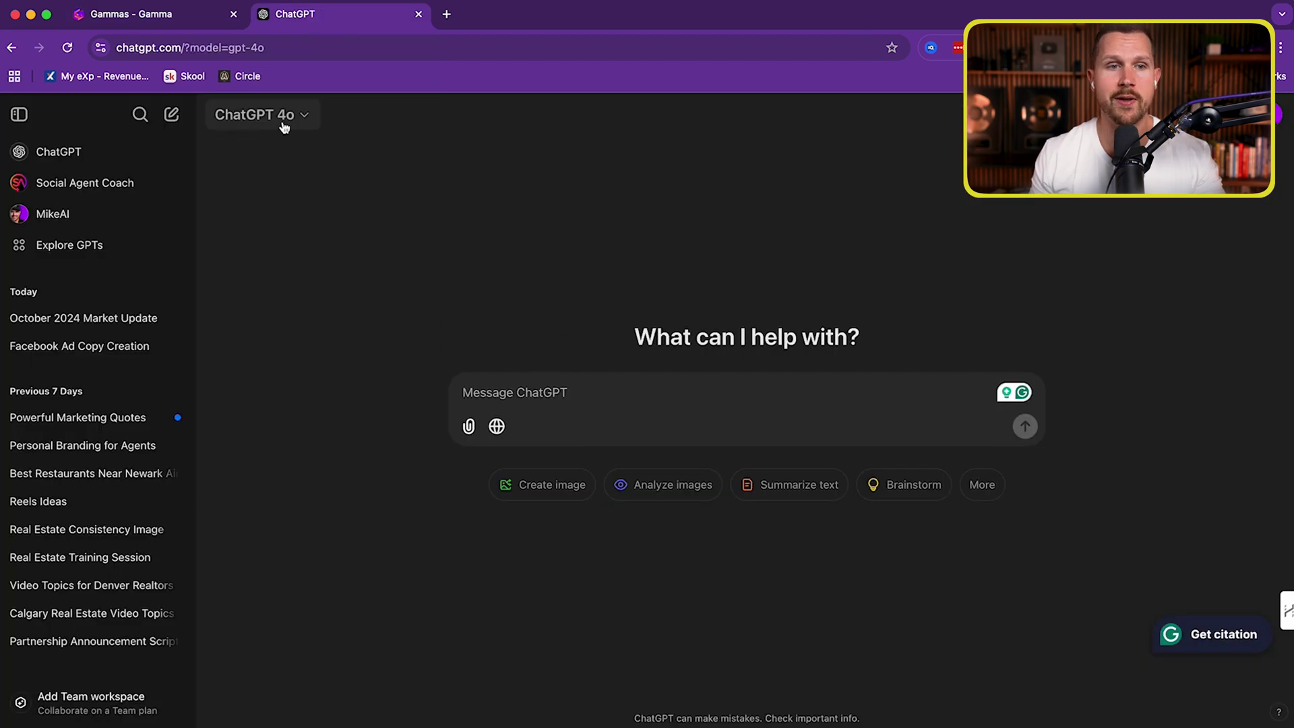
pyautogui.click(137, 18)
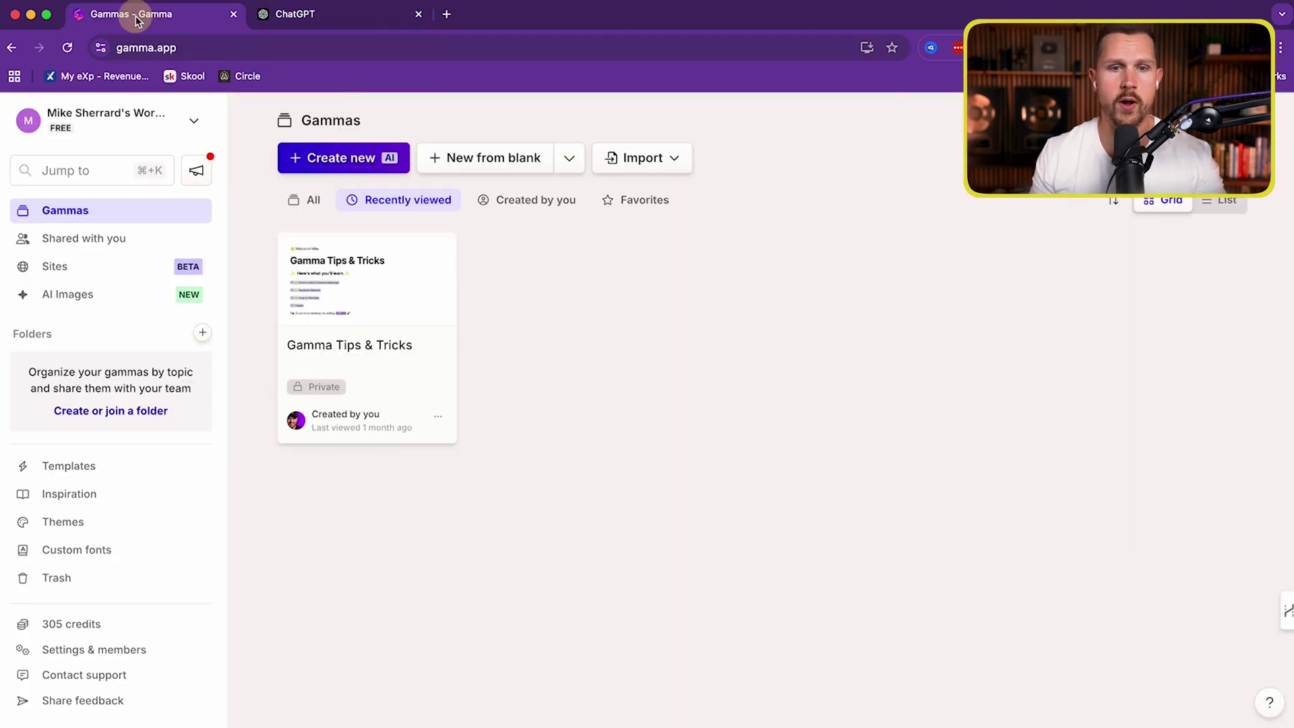
# - Start a new AI creation from a one-line prompt and set the presentation length to 9 cards
pyautogui.click(320, 160)
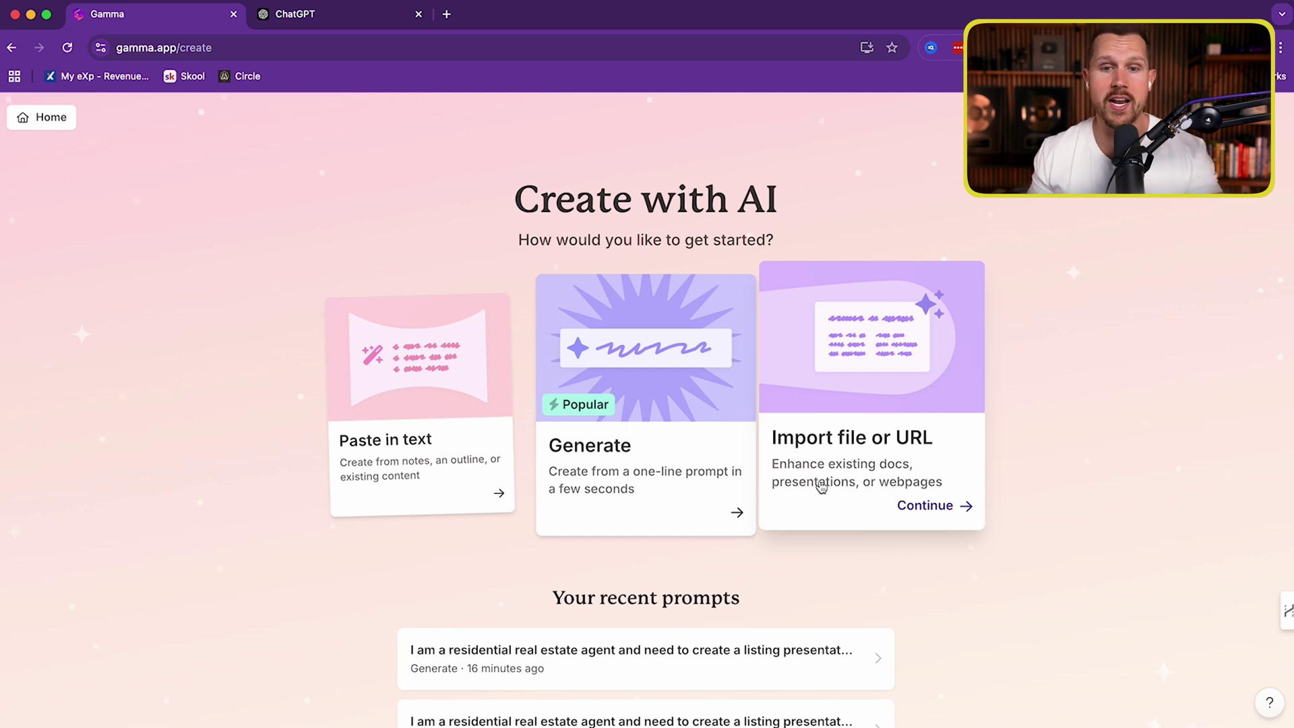
pyautogui.click(645, 363)
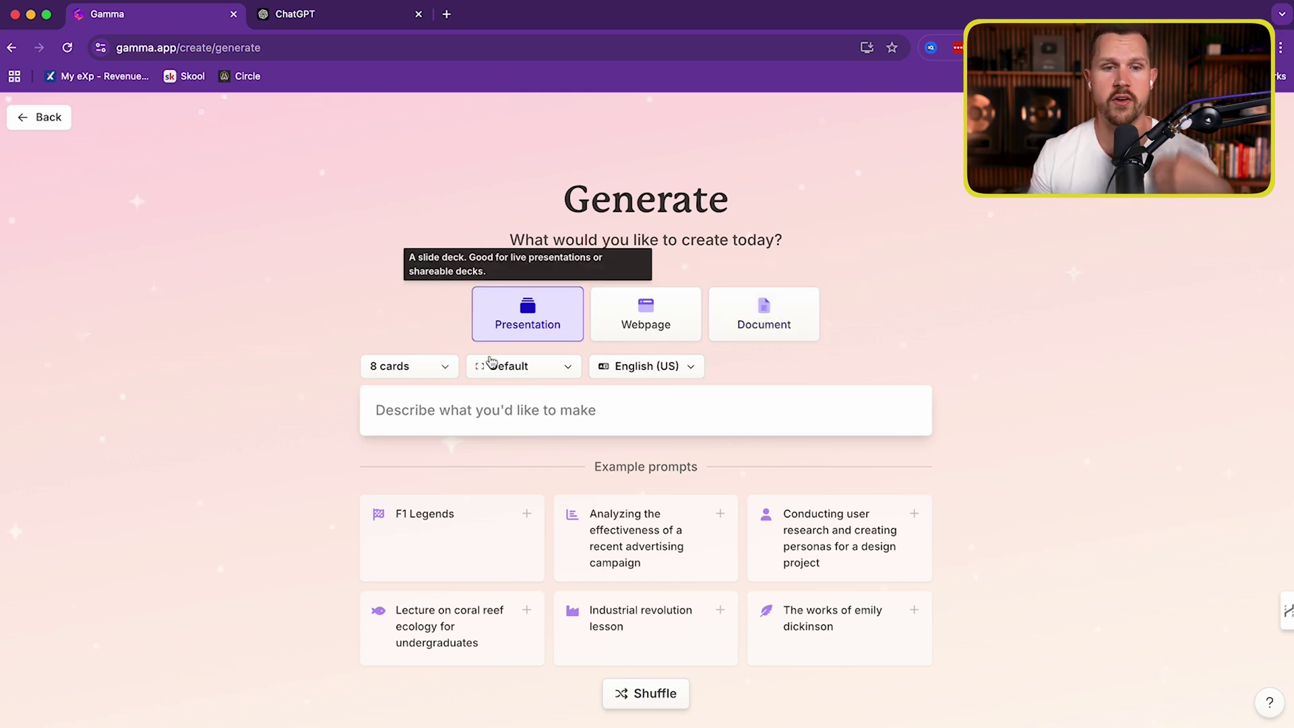
pyautogui.click(396, 378)
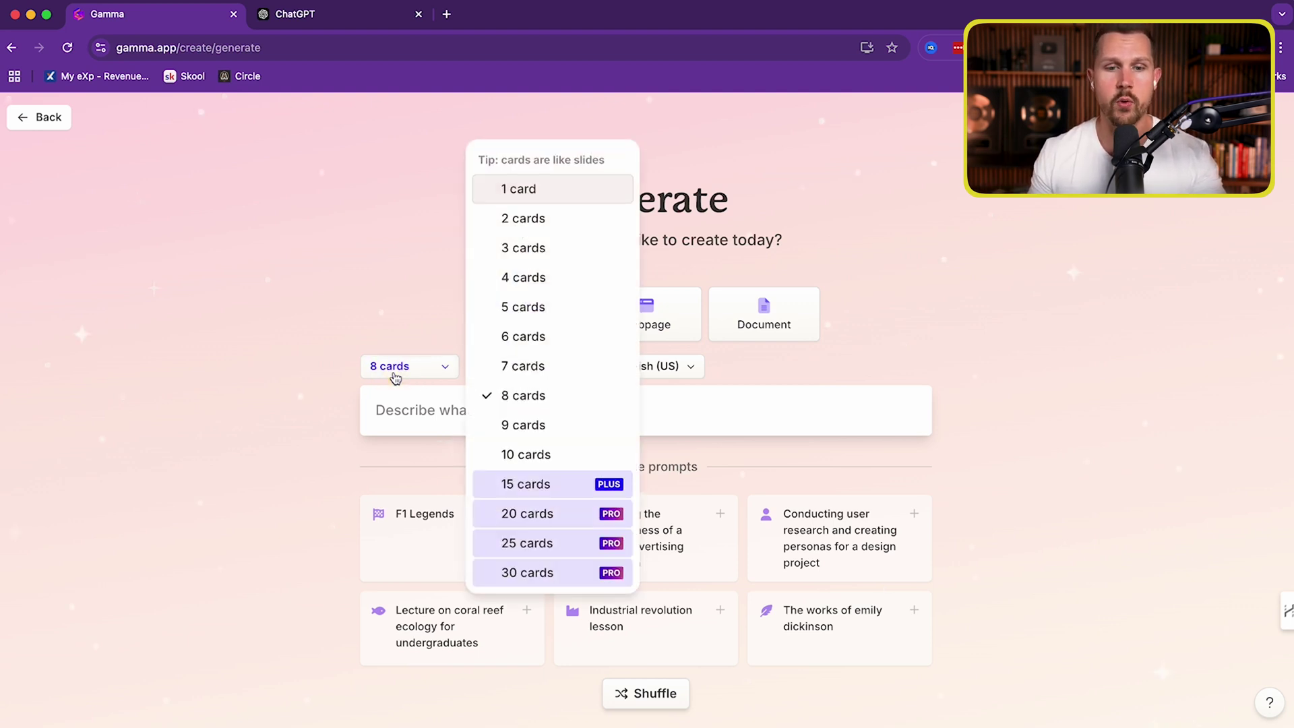
pyautogui.click(490, 425)
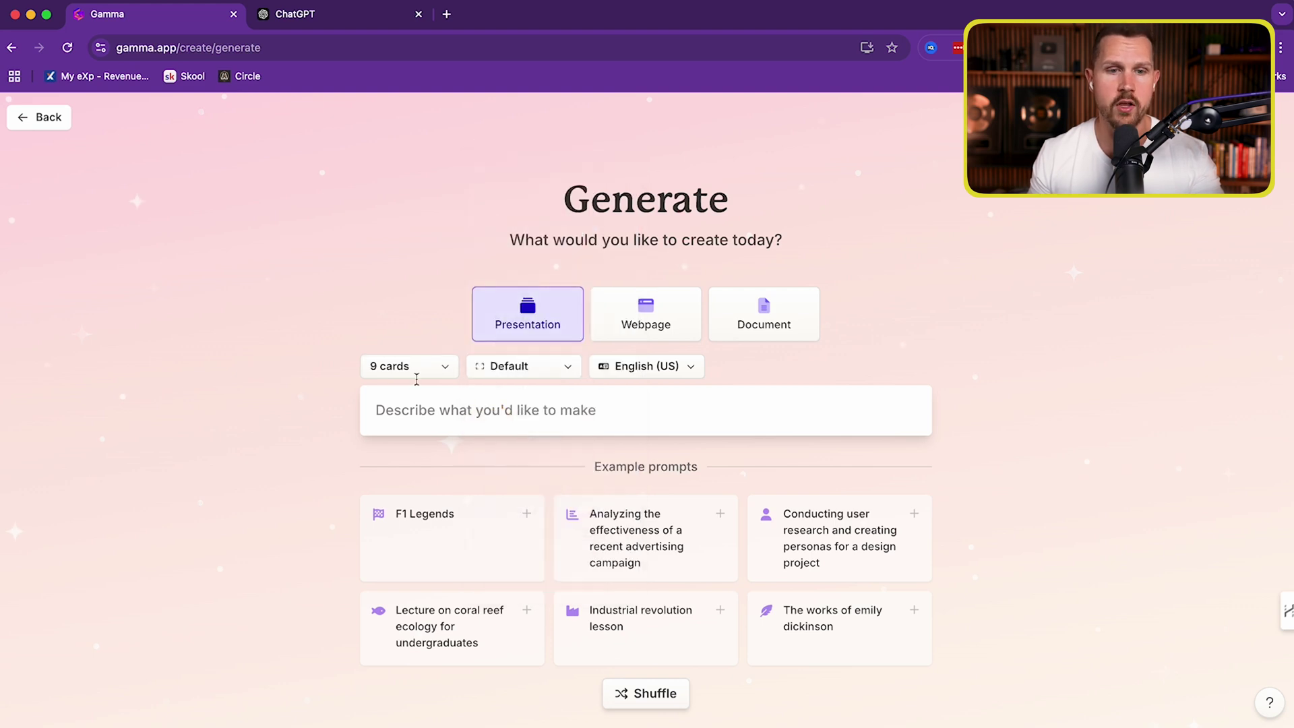
pyautogui.click(403, 374)
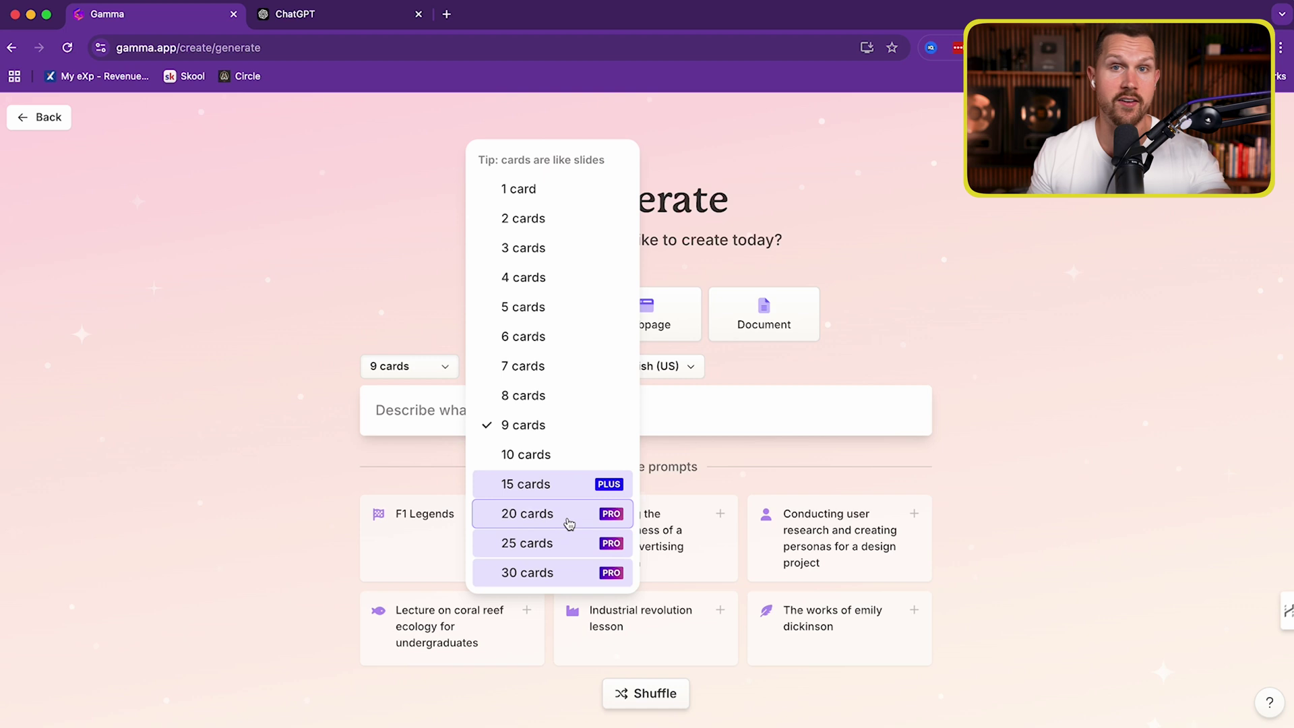
pyautogui.click(960, 328)
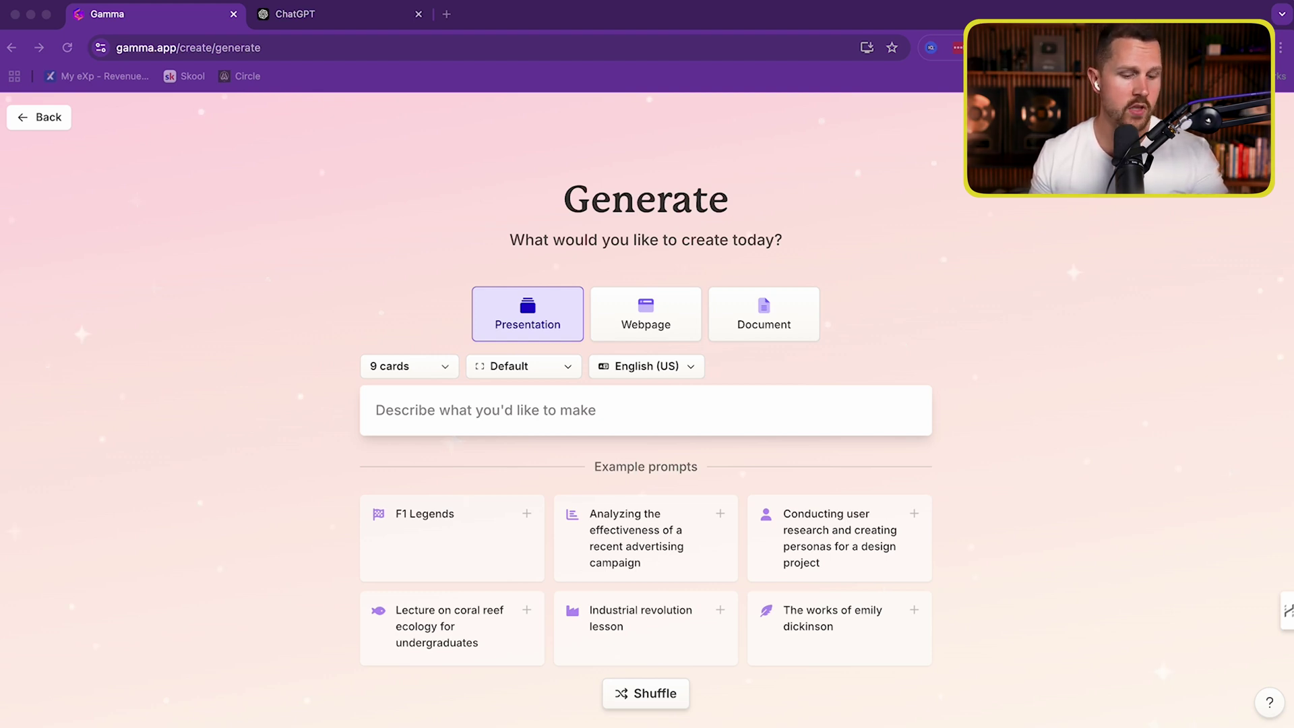
# - Generate an outline from a prompt for a Calgary real estate agent's listing presentation covering eXp Realty, social media marketing and video content for home sellers
pyautogui.click(477, 418)
pyautogui.write('I am a residential real estate agent and need to create a listing presentation that I can present to home sellers outlining the value of working with me and my brokerage, eXp Realty. I specialize in leveraging social media marketing to get exposure on the homes I list, as well as leveraging video content to showcase the home and get in front of more potential buyers. My name is Mike Sherrard, and I have been recognized as one of the top Realtors on social media in Calgary.')
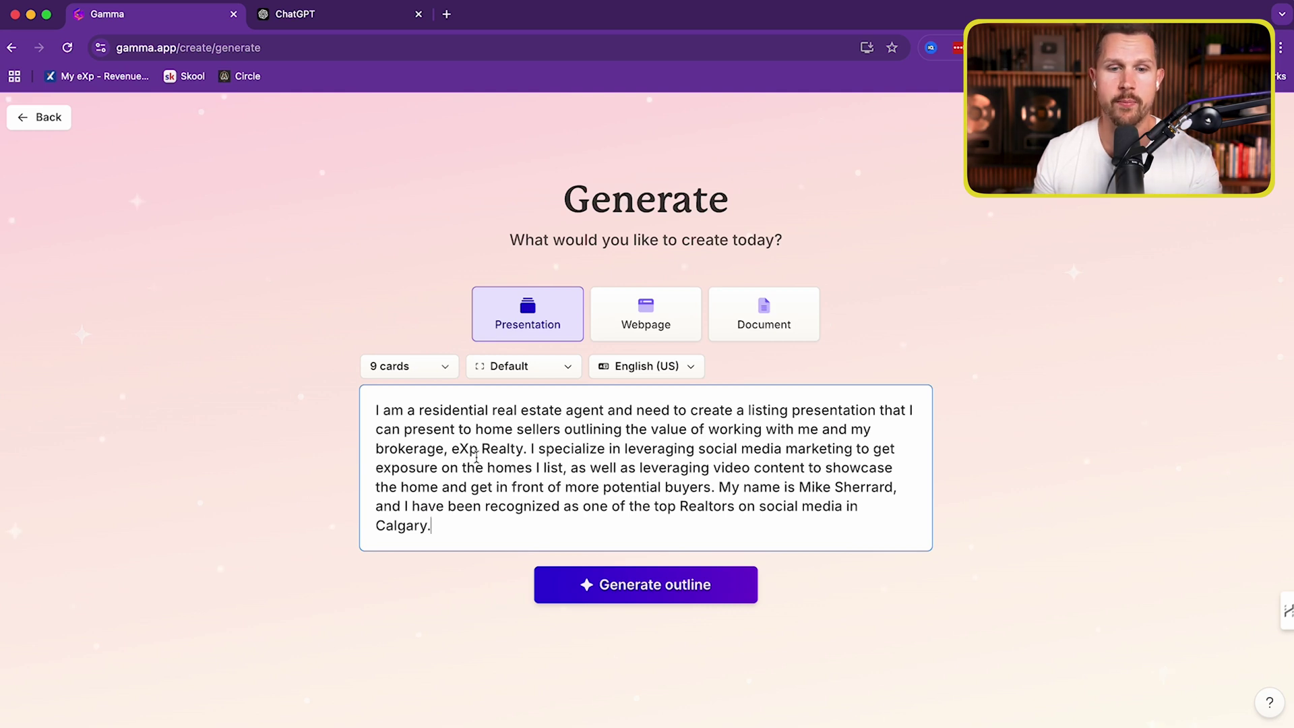
pyautogui.moveTo(462, 450); pyautogui.dragTo(833, 467)
pyautogui.moveTo(745, 486); pyautogui.dragTo(879, 486)
pyautogui.moveTo(506, 508); pyautogui.dragTo(822, 520)
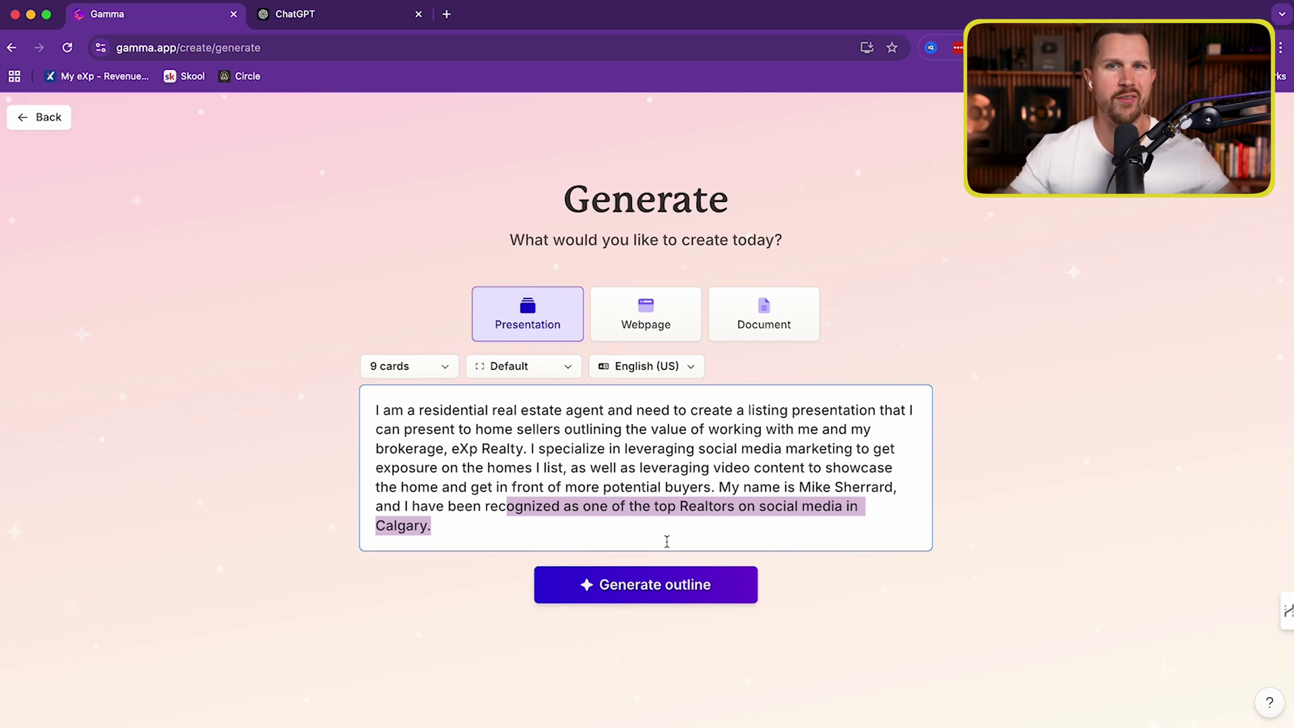
pyautogui.click(642, 592)
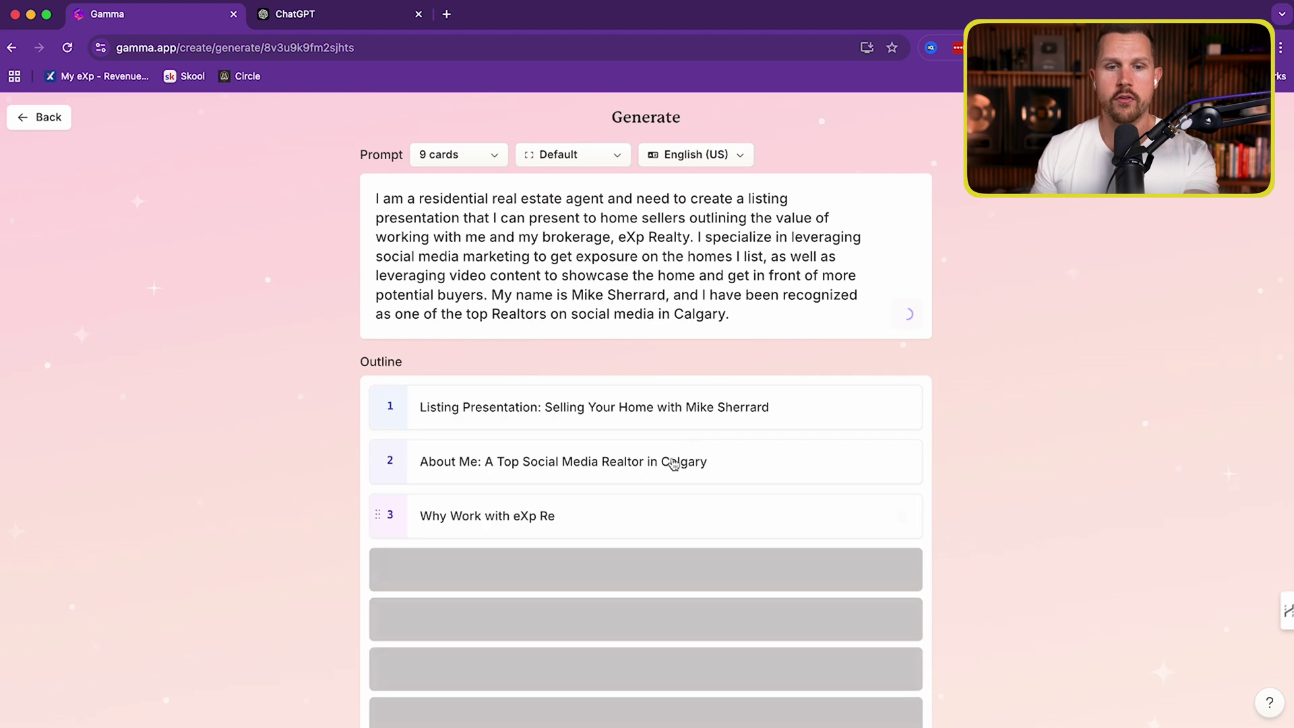
# - Review the generated outline's card titles and their order, from the opening listing presentation card to the next steps card
pyautogui.scroll(-2, 1019, 388)
pyautogui.scroll(-1, 1004, 395)
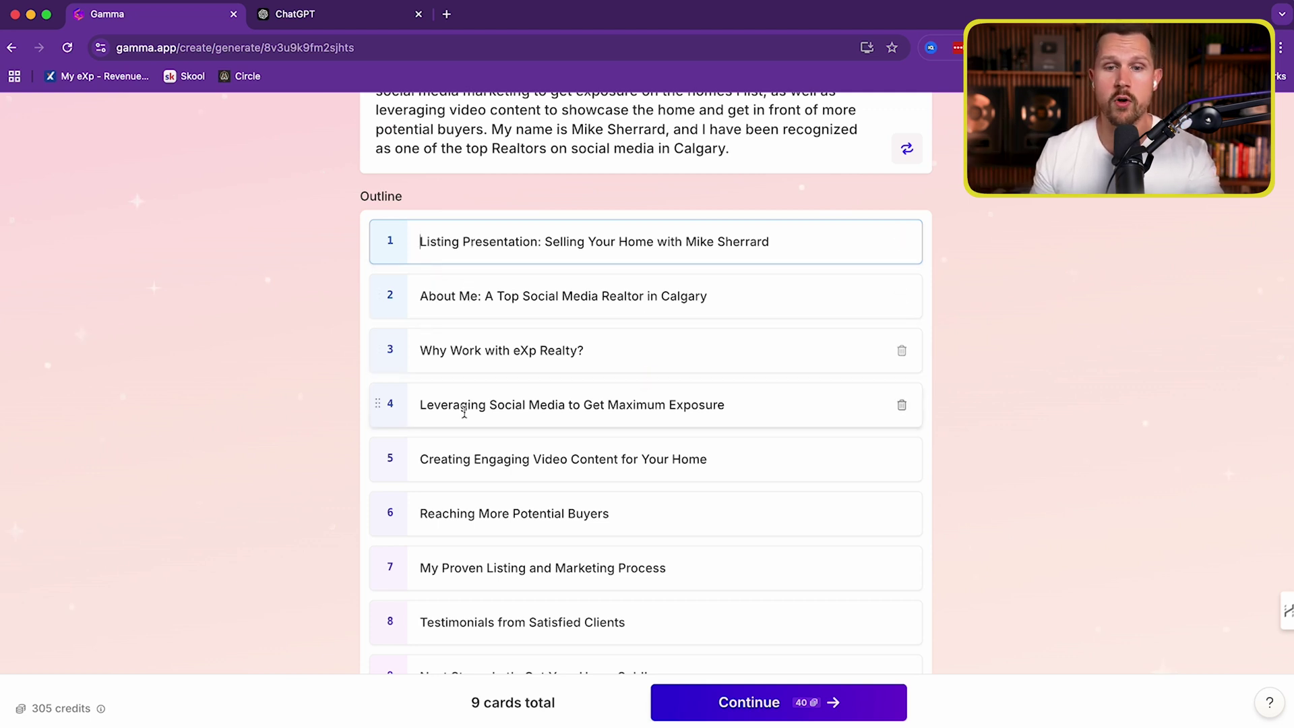
pyautogui.scroll(-1, 521, 465)
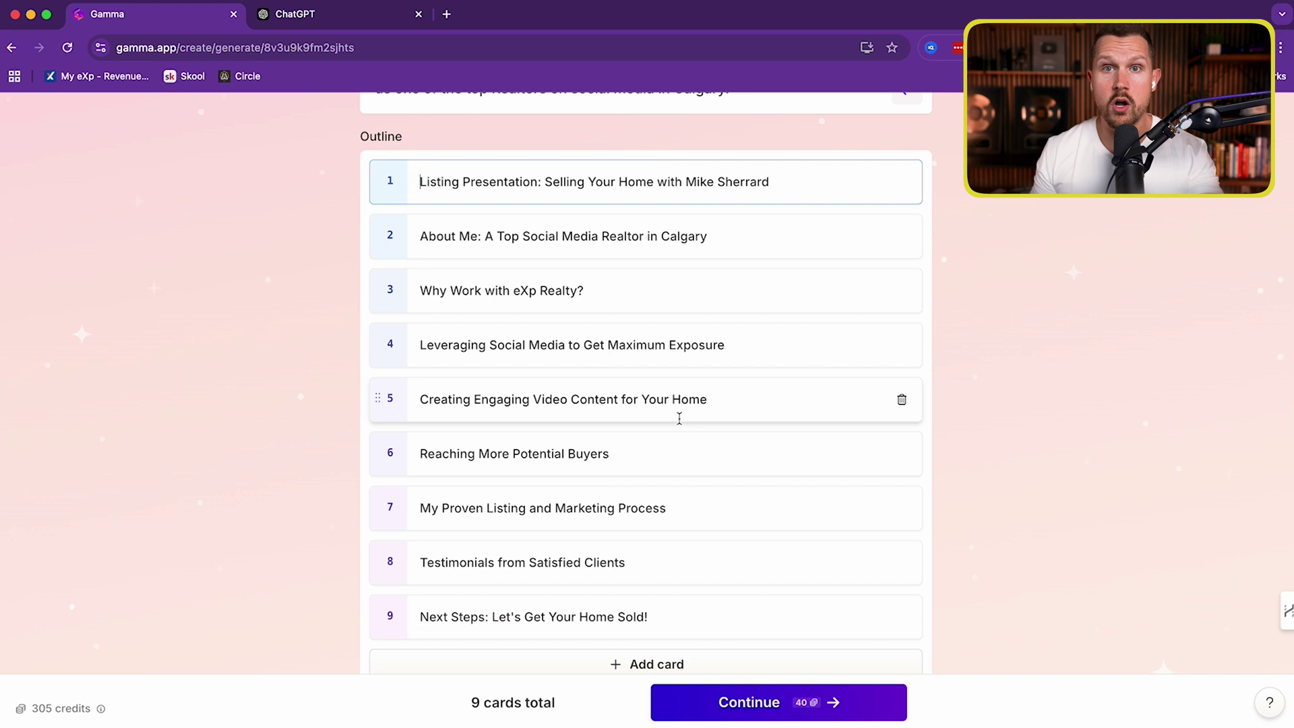
pyautogui.scroll(-1, 629, 439)
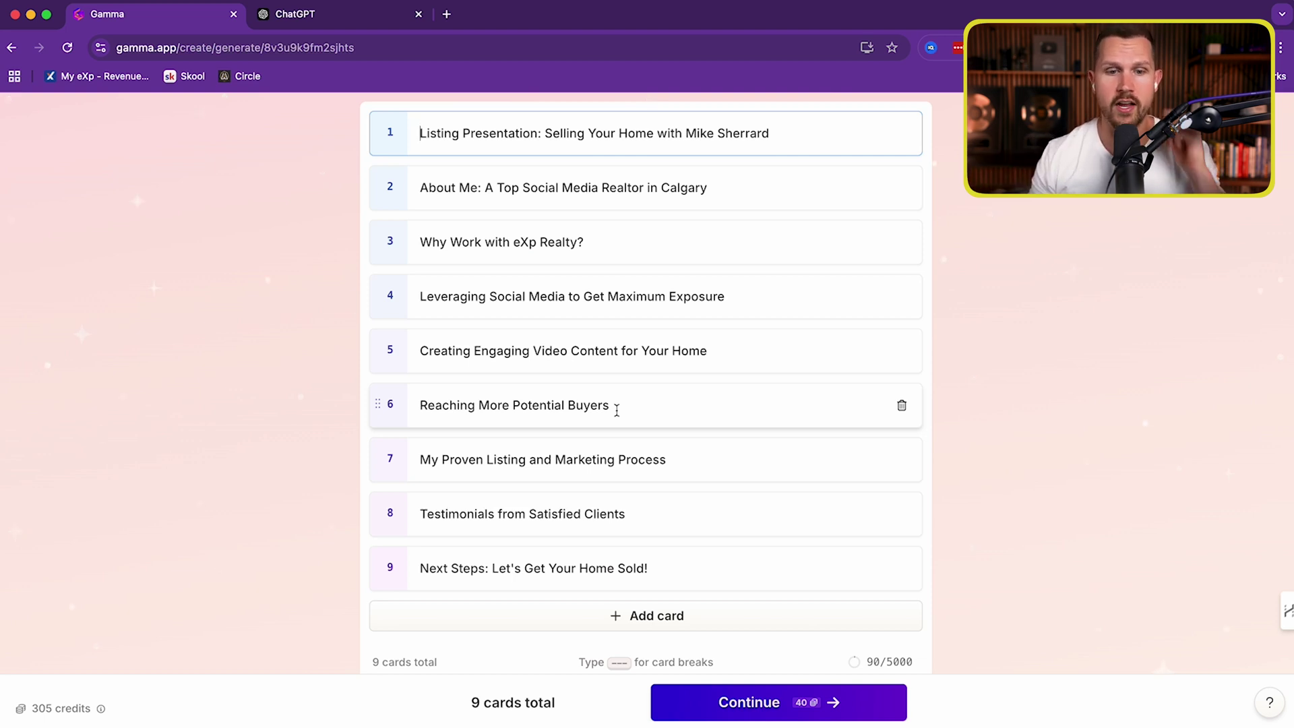
pyautogui.scroll(-1, 615, 410)
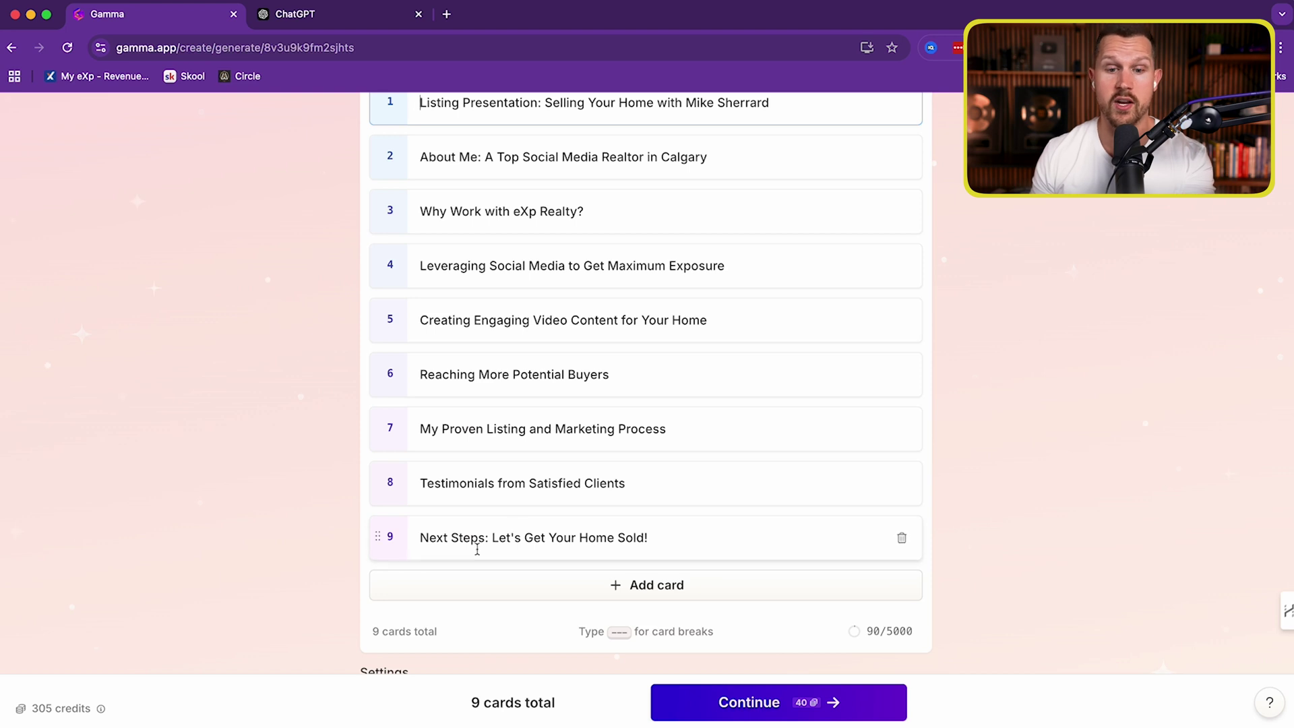
pyautogui.moveTo(378, 427); pyautogui.dragTo(382, 431)
pyautogui.scroll(4, 428, 330)
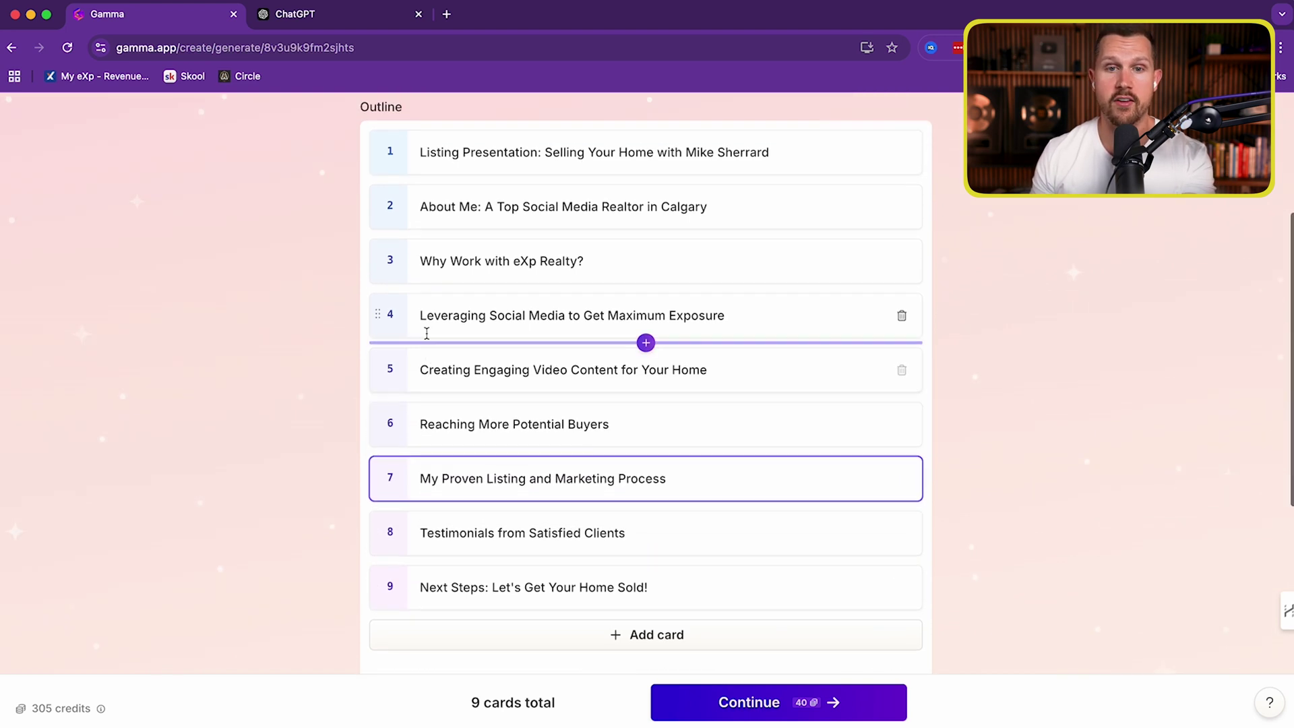
pyautogui.scroll(-1, 427, 333)
pyautogui.scroll(-5, 562, 417)
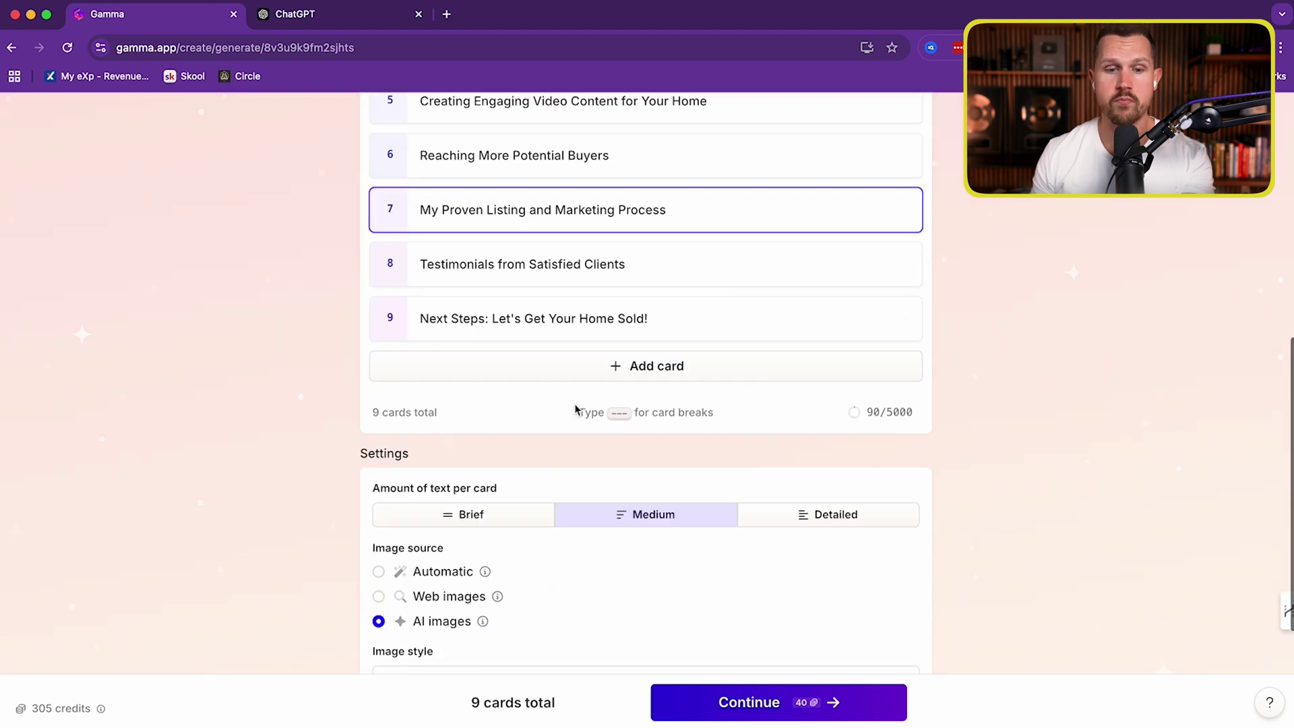
# - Describe the AI image style as "I would like the style to be clean and professional, and my brand colors are purple and black."
pyautogui.scroll(-3, 562, 424)
pyautogui.moveTo(373, 277); pyautogui.dragTo(507, 281)
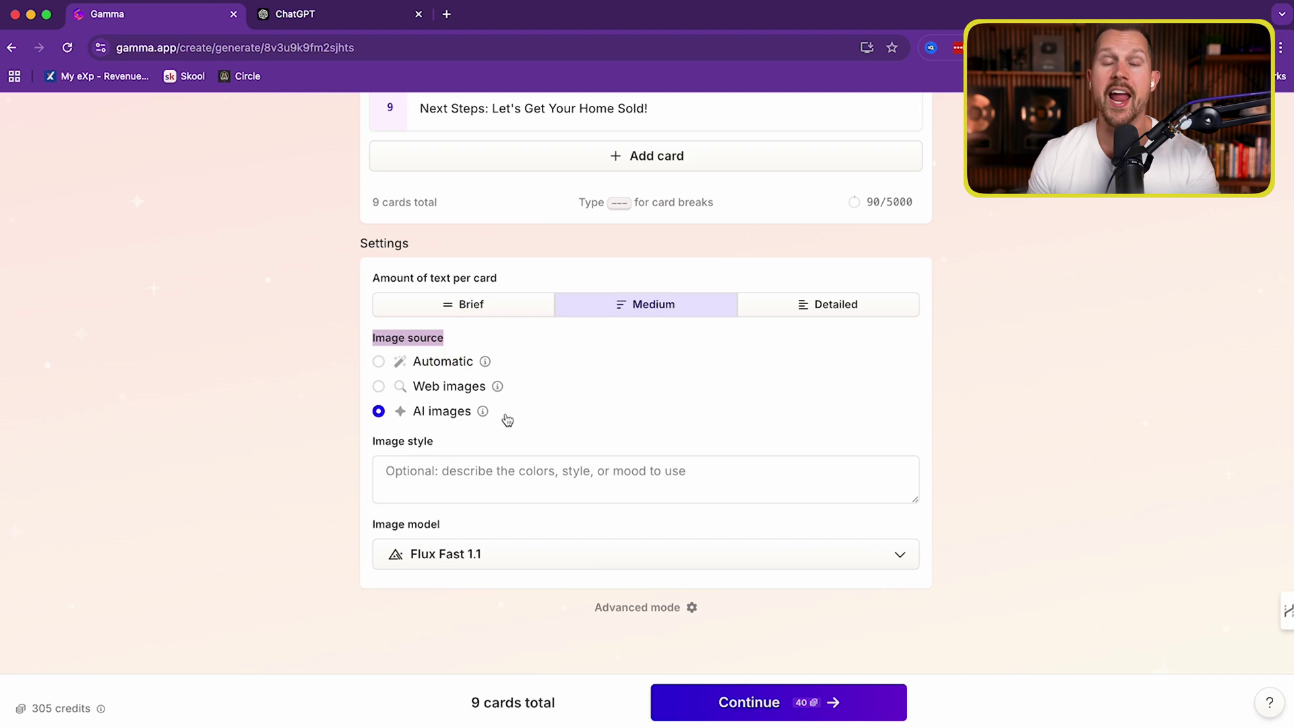
pyautogui.moveTo(497, 386)
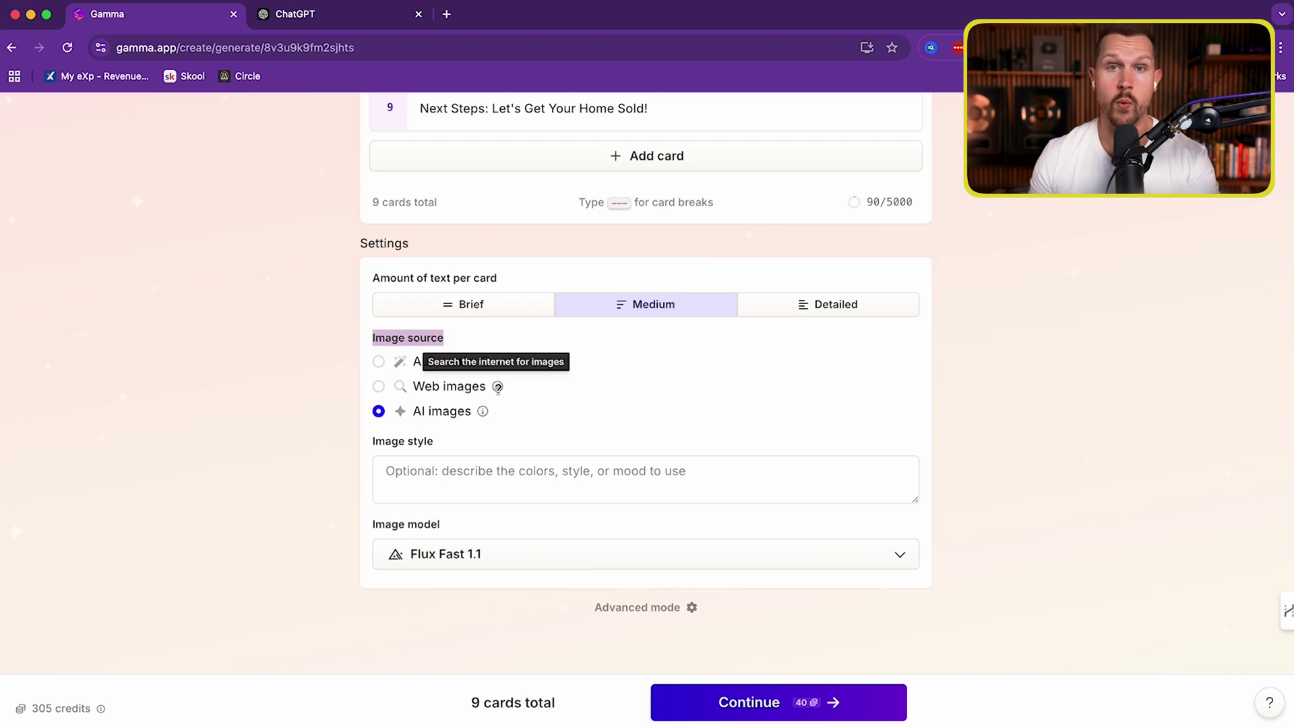
pyautogui.moveTo(482, 412)
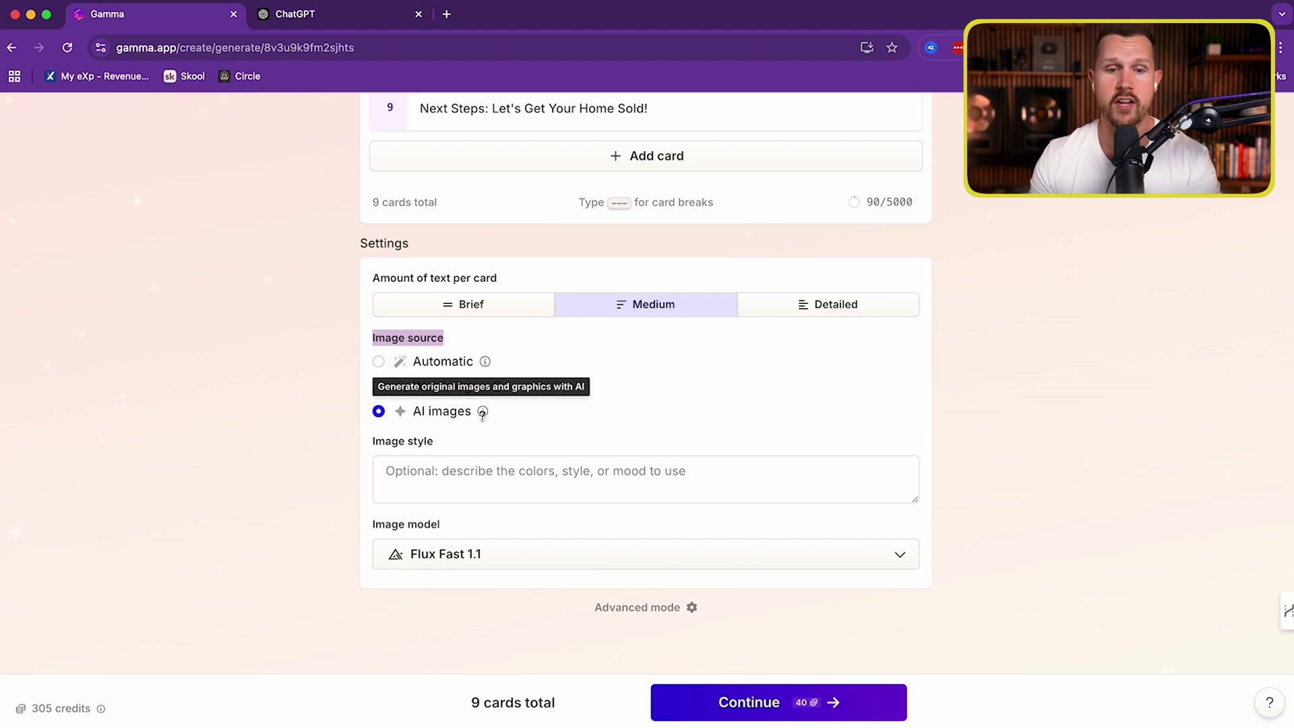
pyautogui.click(480, 475)
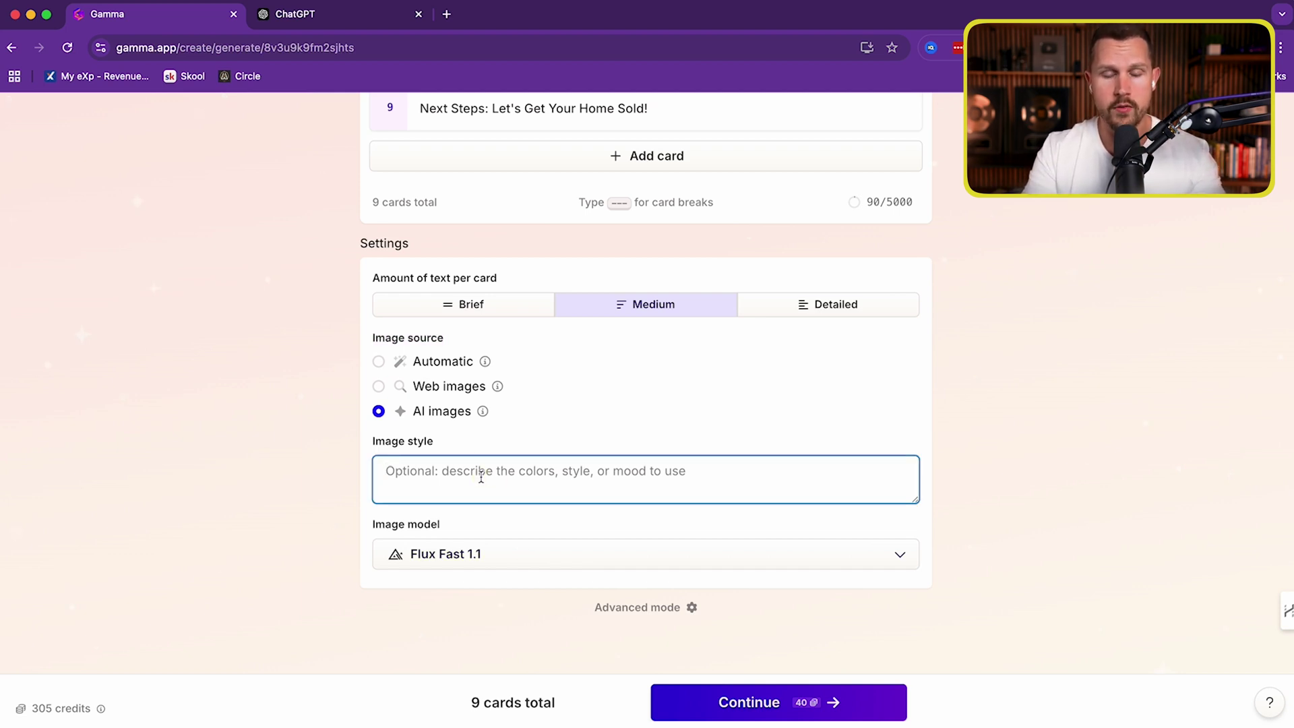
pyautogui.write('I would like the sty')
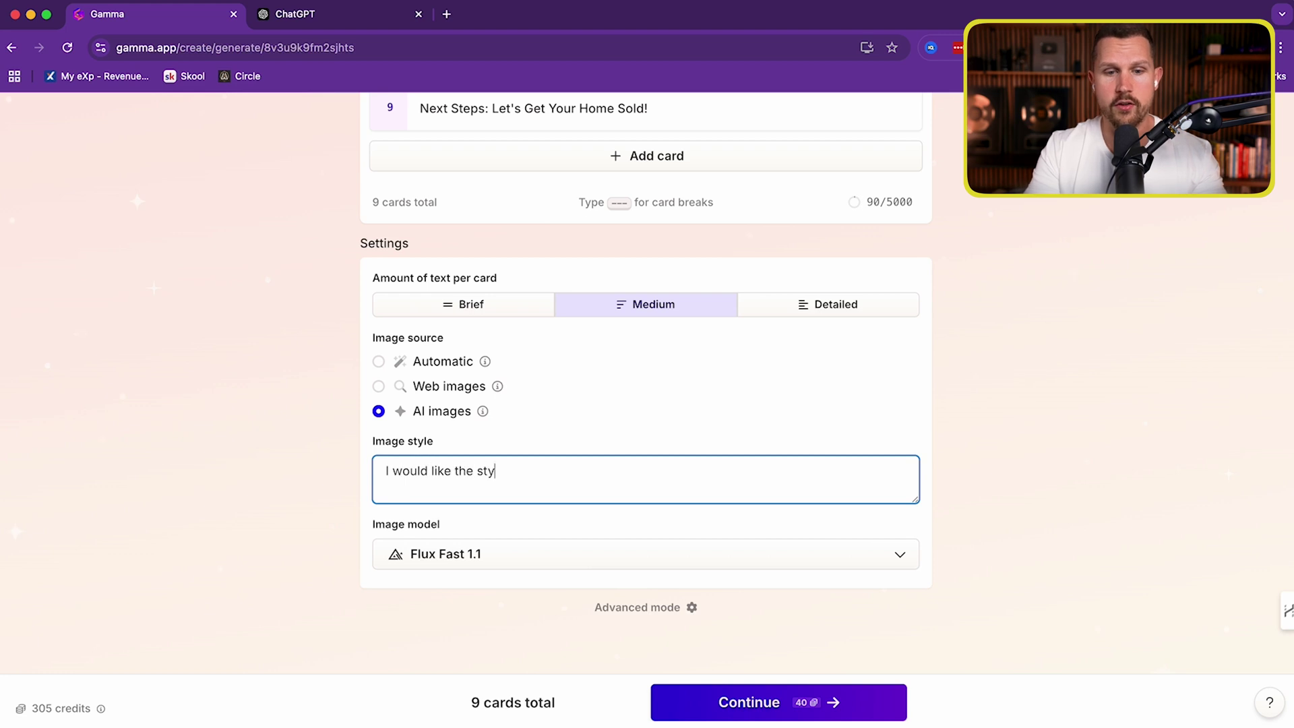
pyautogui.write('d professional,')
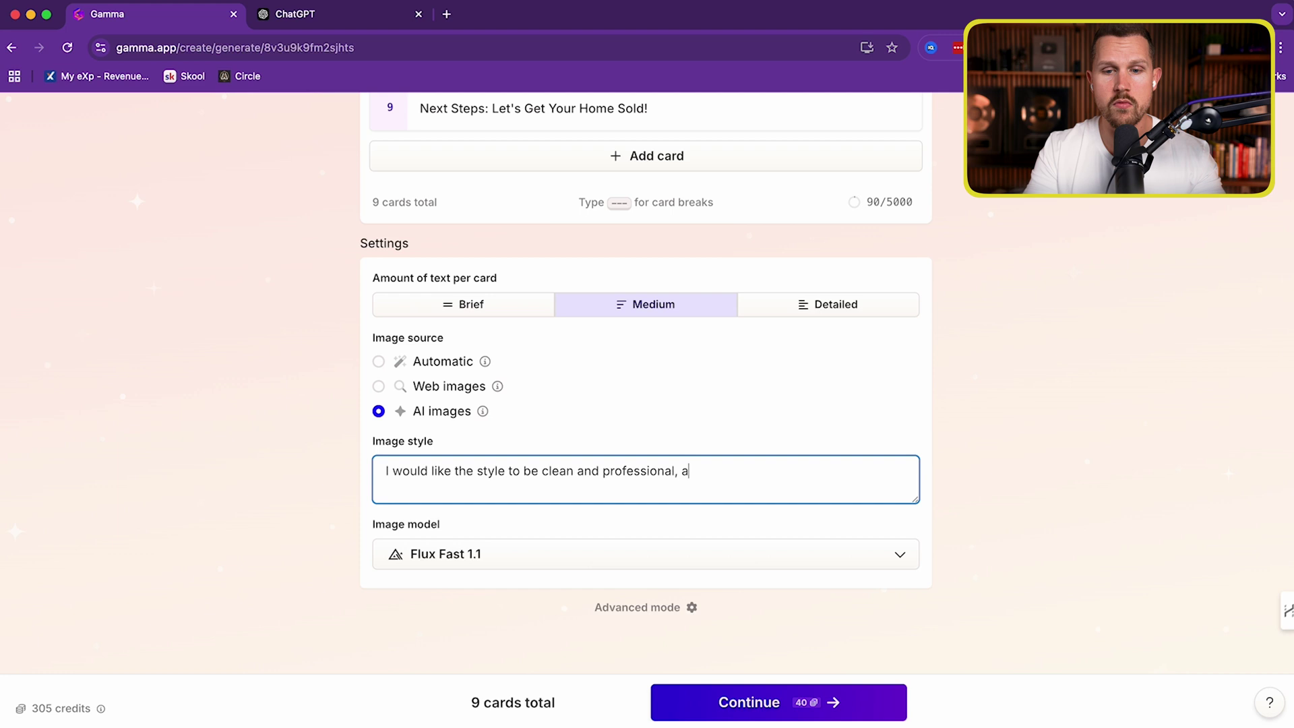
pyautogui.write(' are purple and ba')
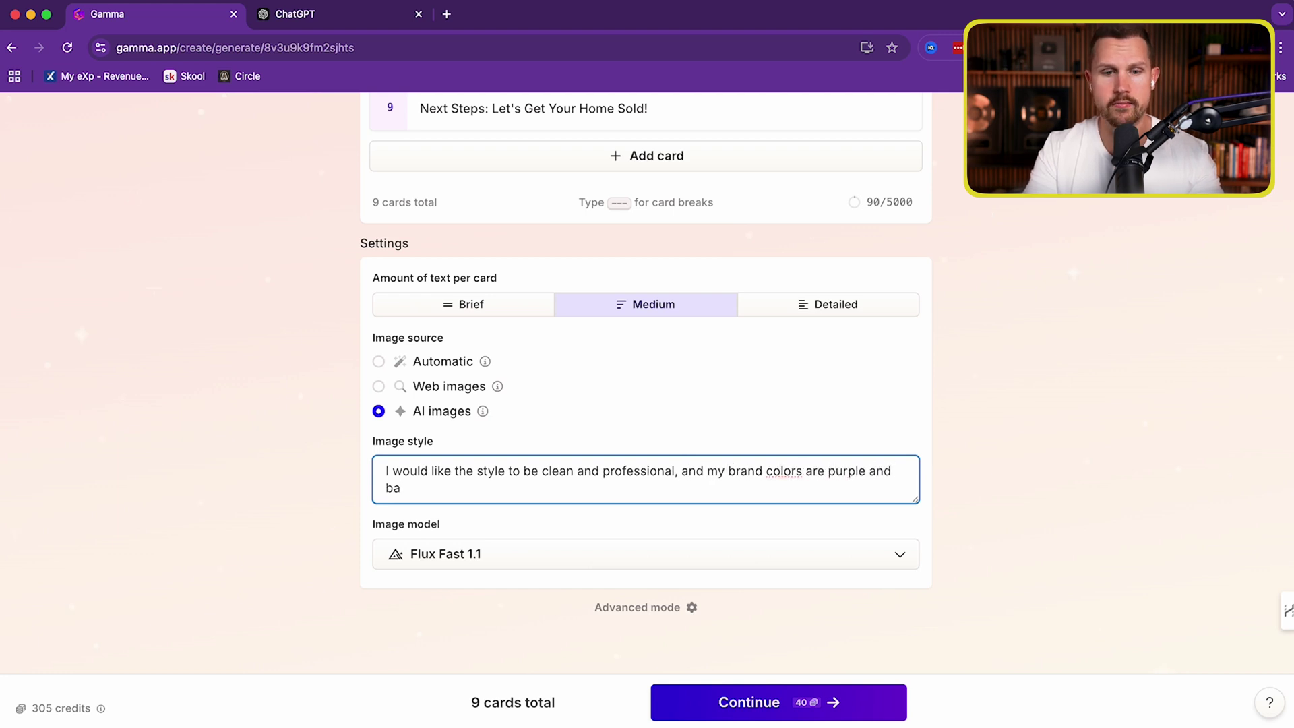
pyautogui.press('BackSpace')
pyautogui.write('lack.')
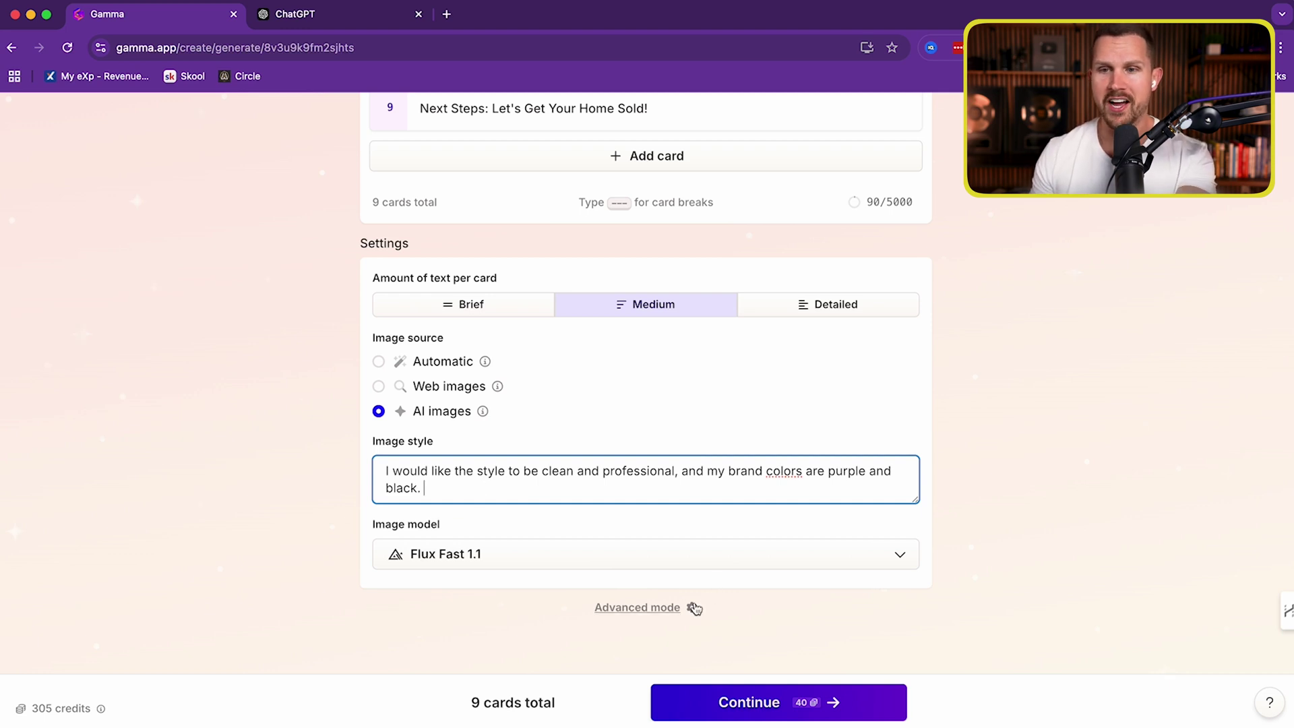
# - Switch to the advanced prompt editor and apply the suggested Professional tone to the text content
pyautogui.click(673, 608)
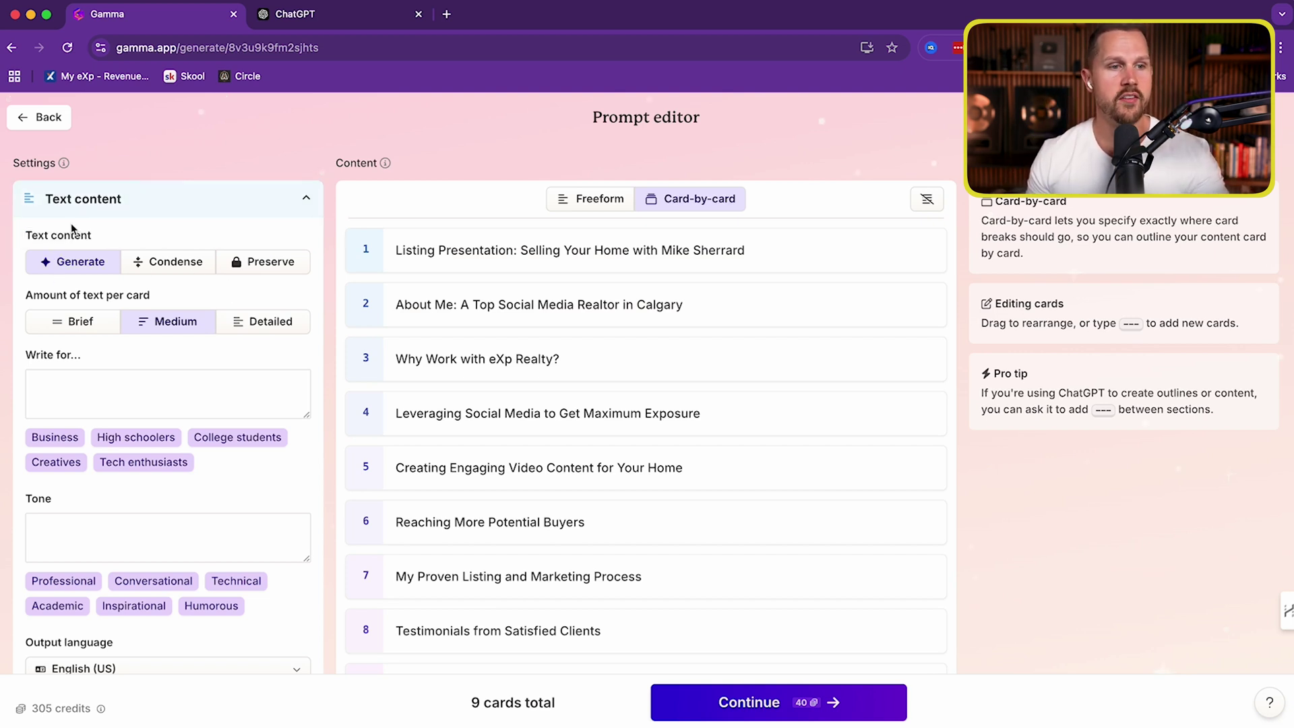
pyautogui.moveTo(44, 240); pyautogui.dragTo(92, 237)
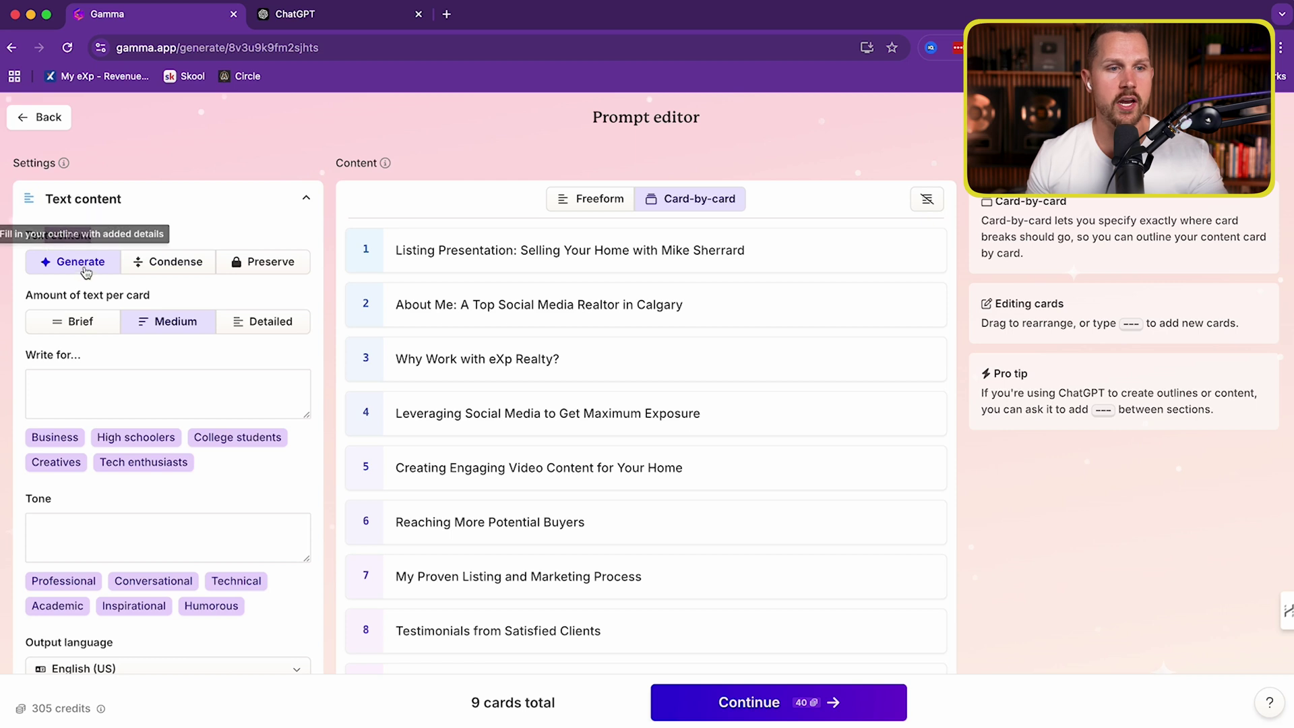
pyautogui.scroll(-1, 86, 391)
pyautogui.scroll(-3, 84, 373)
pyautogui.click(67, 214)
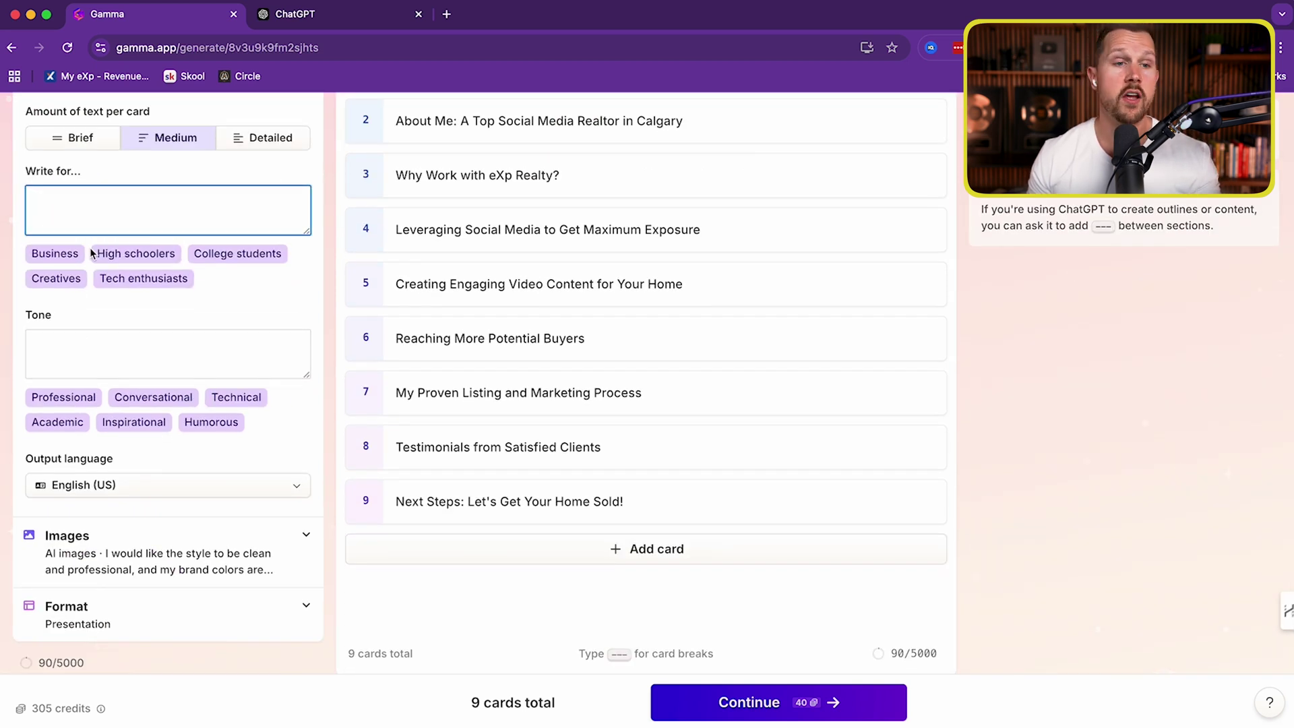
pyautogui.click(60, 397)
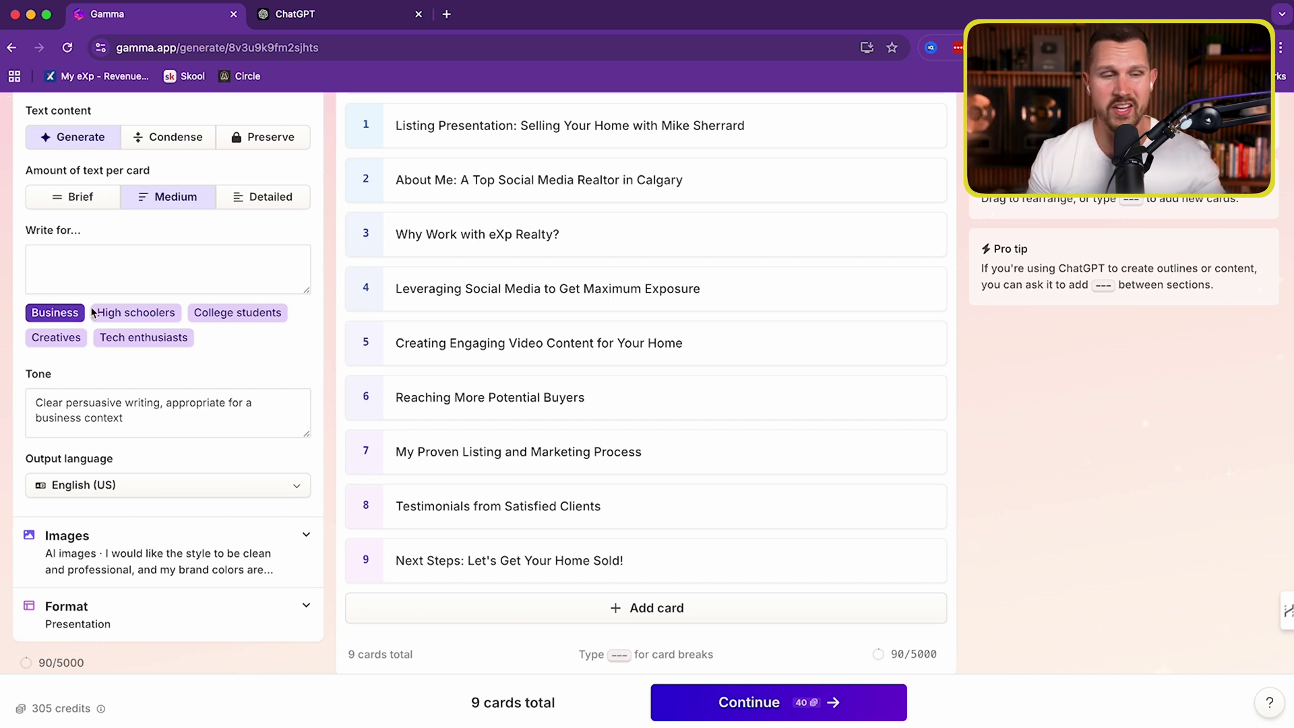
# - Check the image source, style and model settings and the output format options against the card outline
pyautogui.scroll(-3, 135, 357)
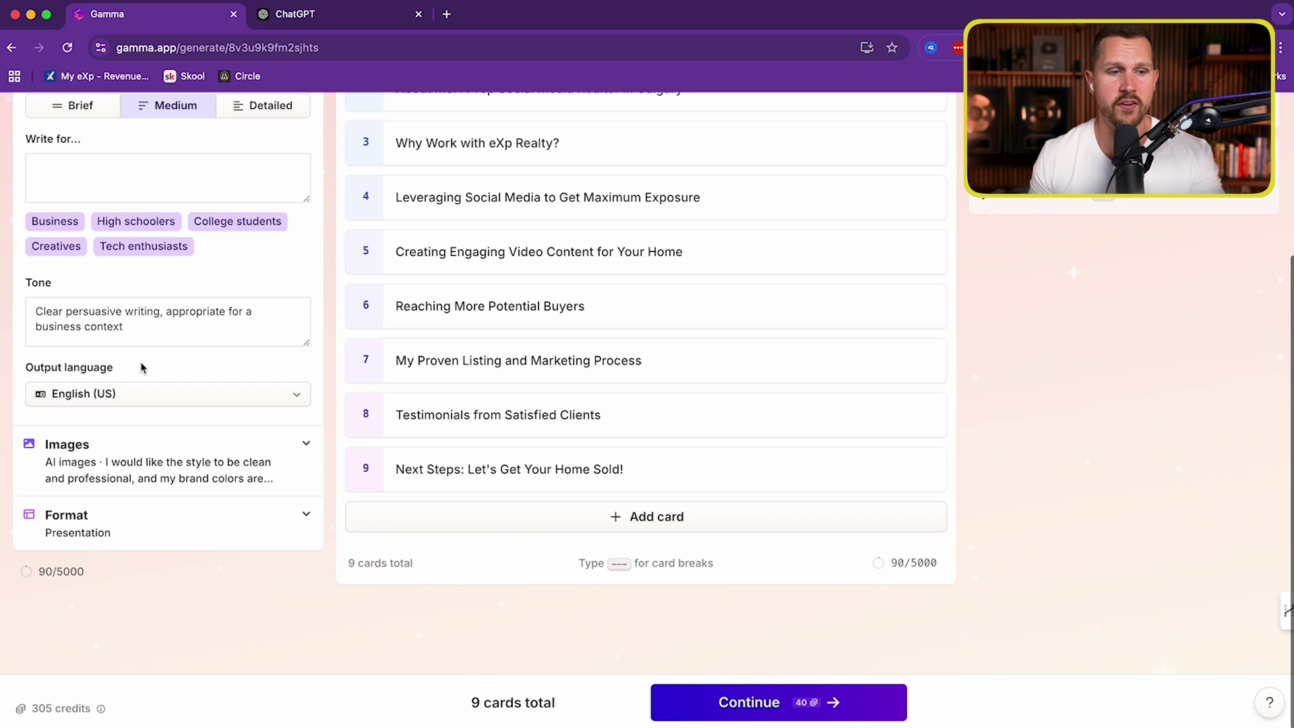
pyautogui.click(203, 472)
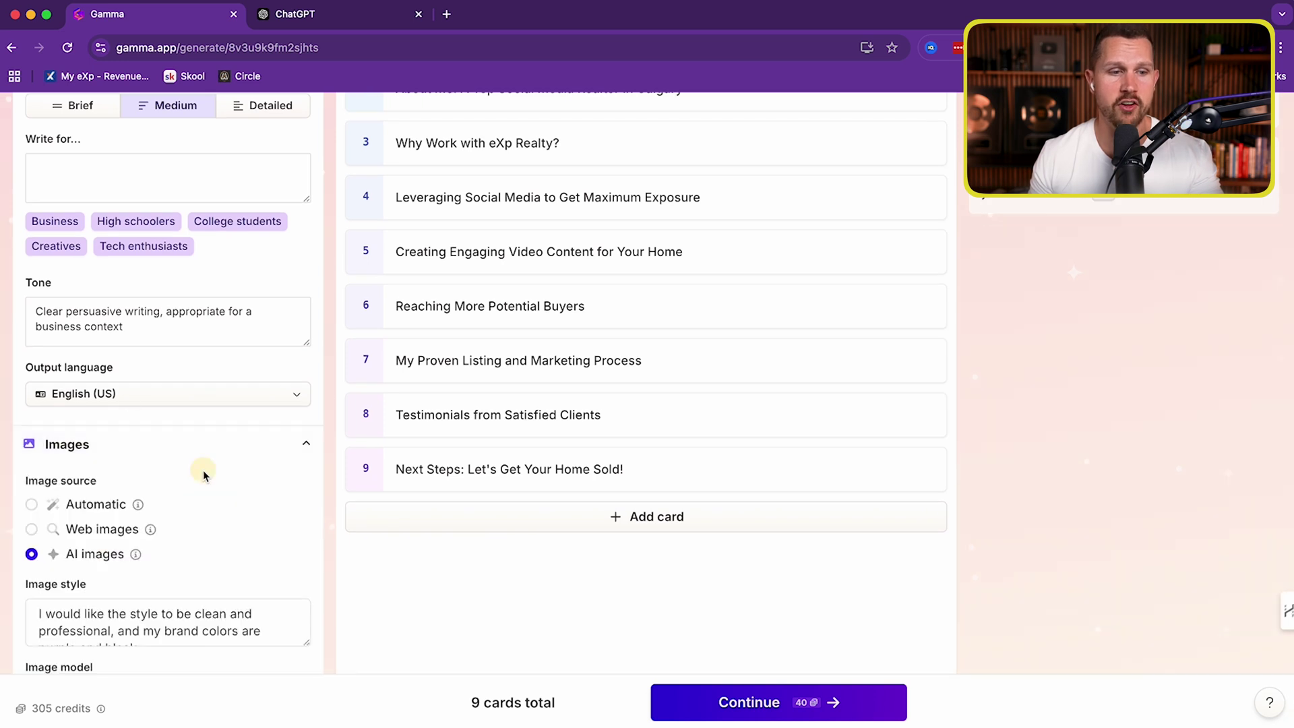
pyautogui.scroll(-3, 200, 474)
pyautogui.click(176, 545)
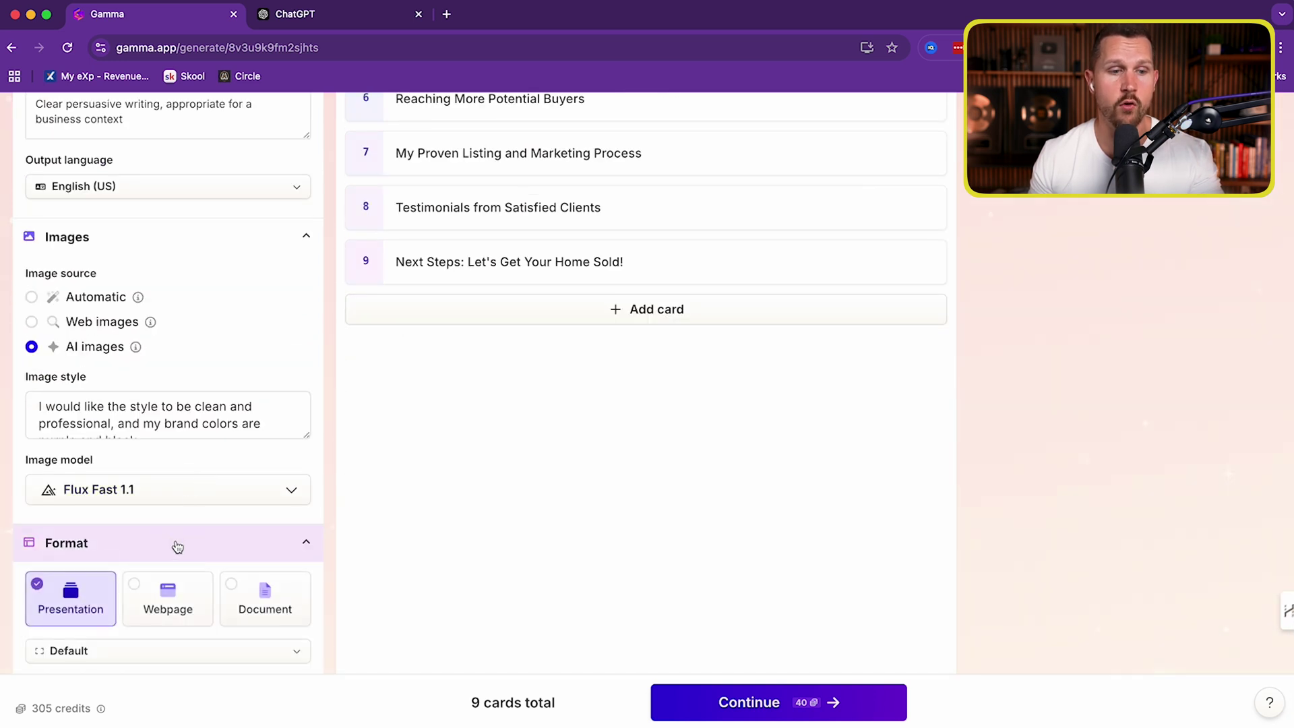
pyautogui.scroll(-2, 175, 542)
pyautogui.scroll(6, 206, 399)
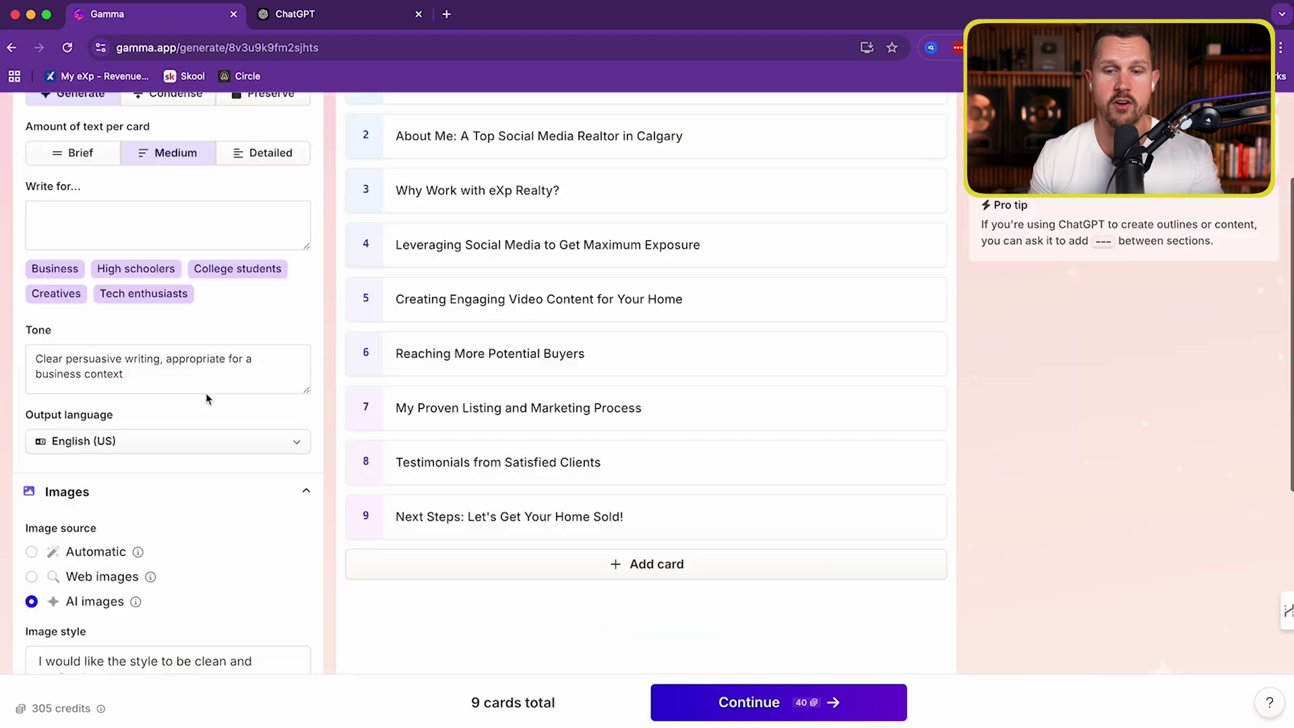
pyautogui.scroll(2, 206, 399)
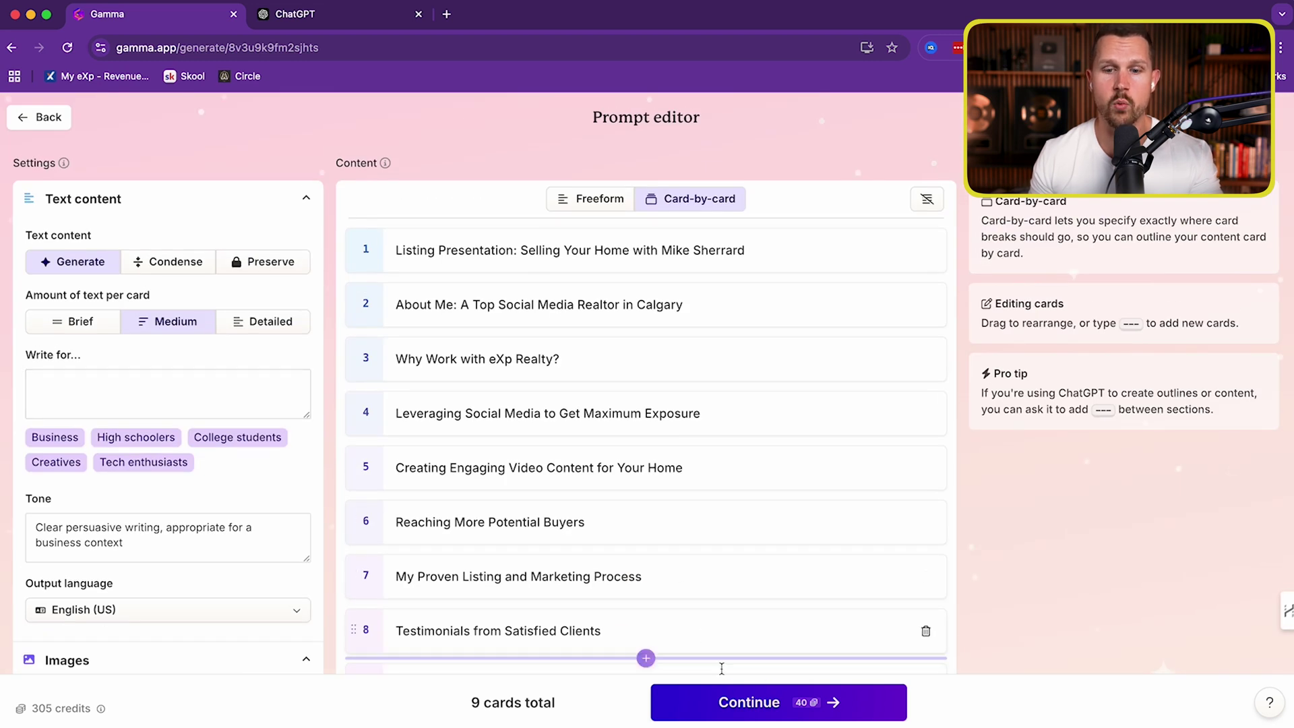
# - Continue to the theme selection, choose the Indigo theme from the Dark themes and generate the presentation
pyautogui.click(733, 701)
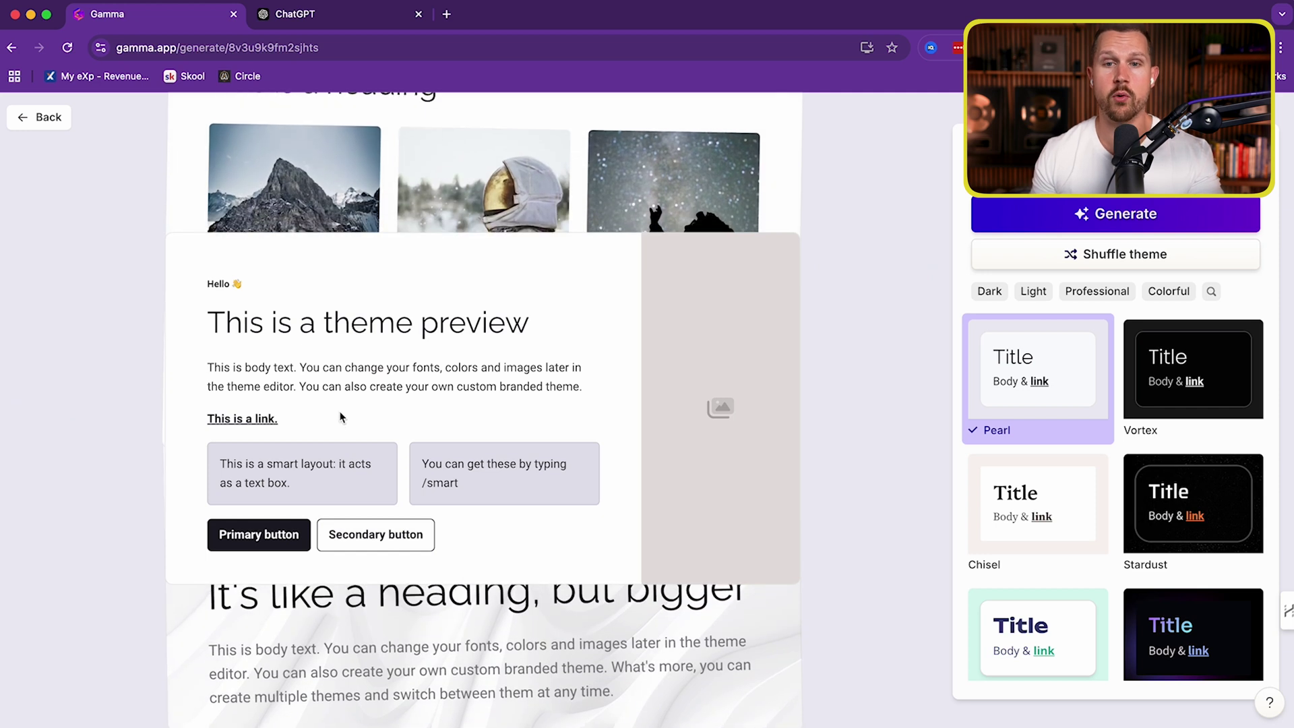
pyautogui.click(990, 291)
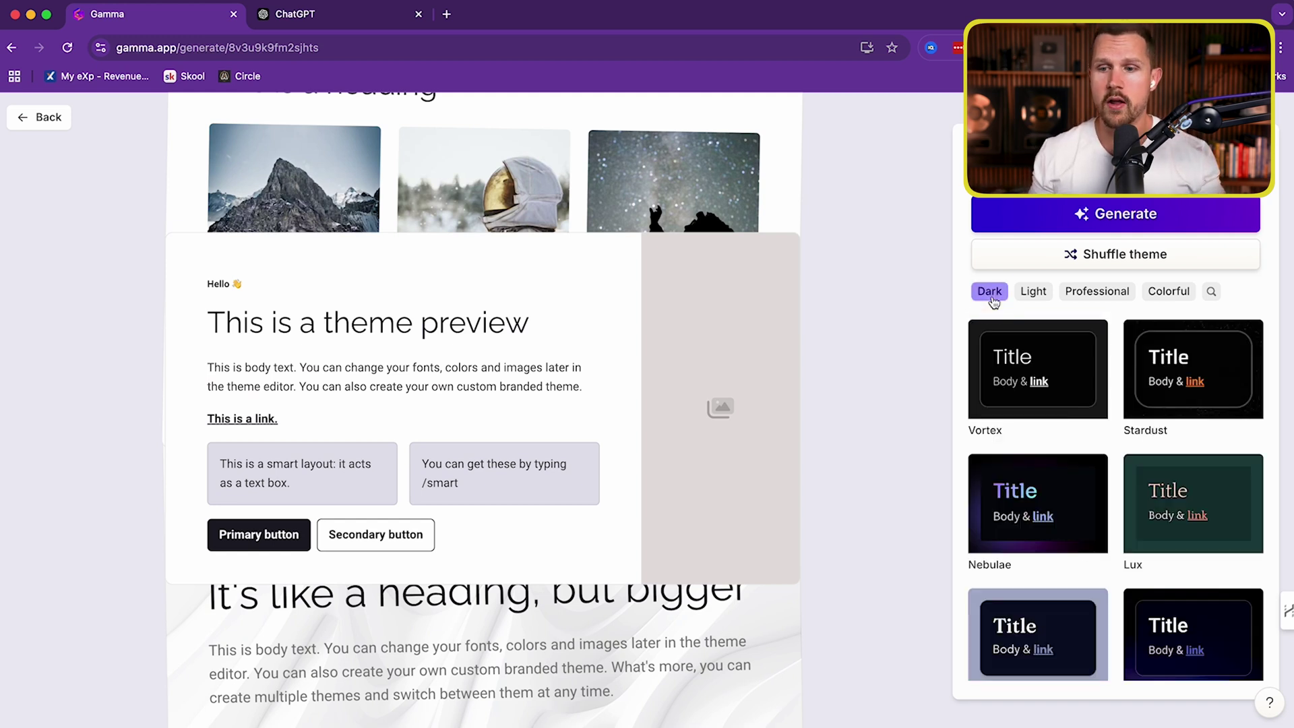
pyautogui.scroll(-5, 1026, 347)
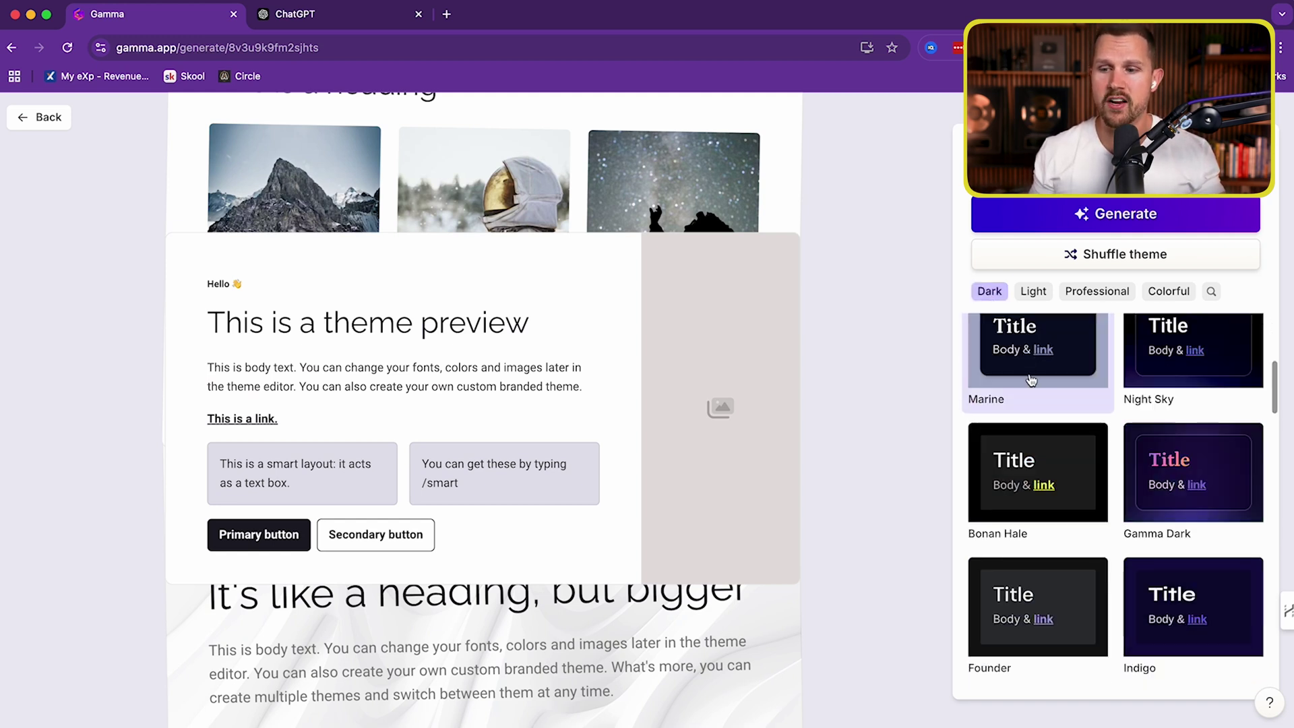
pyautogui.scroll(3, 1029, 349)
pyautogui.scroll(-5, 1029, 382)
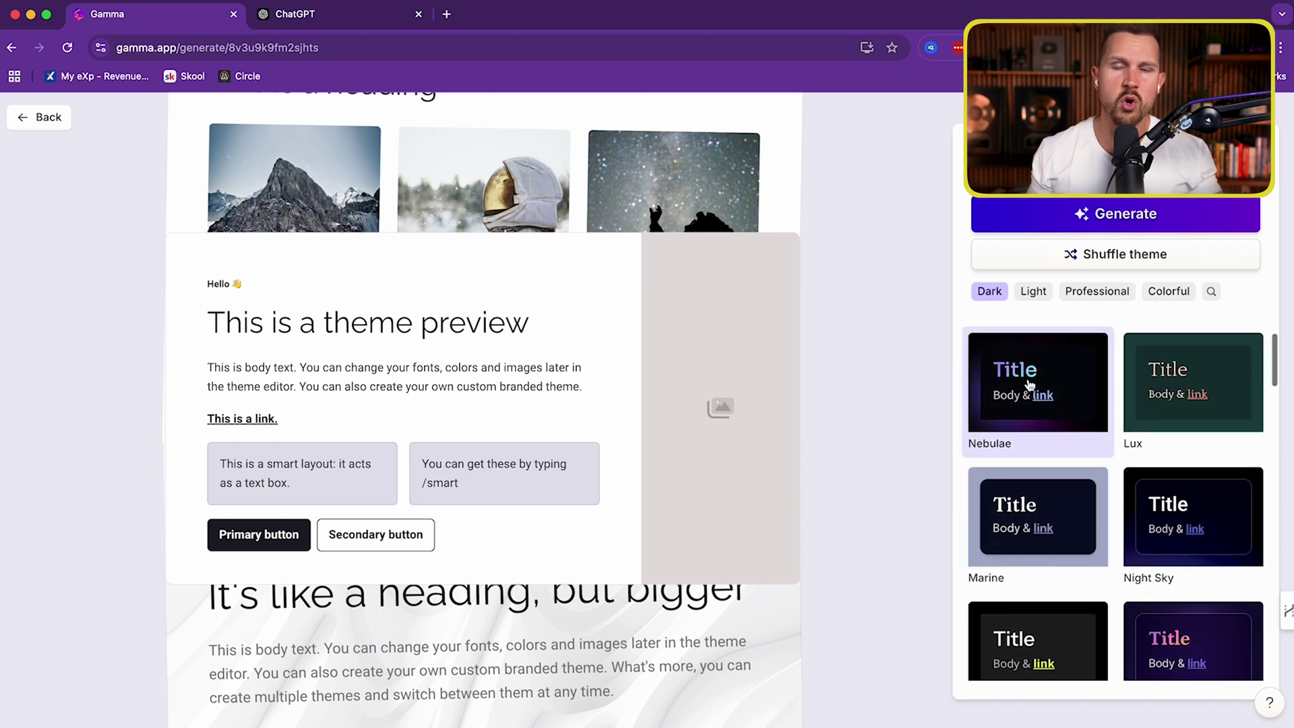
pyautogui.scroll(-3, 1055, 412)
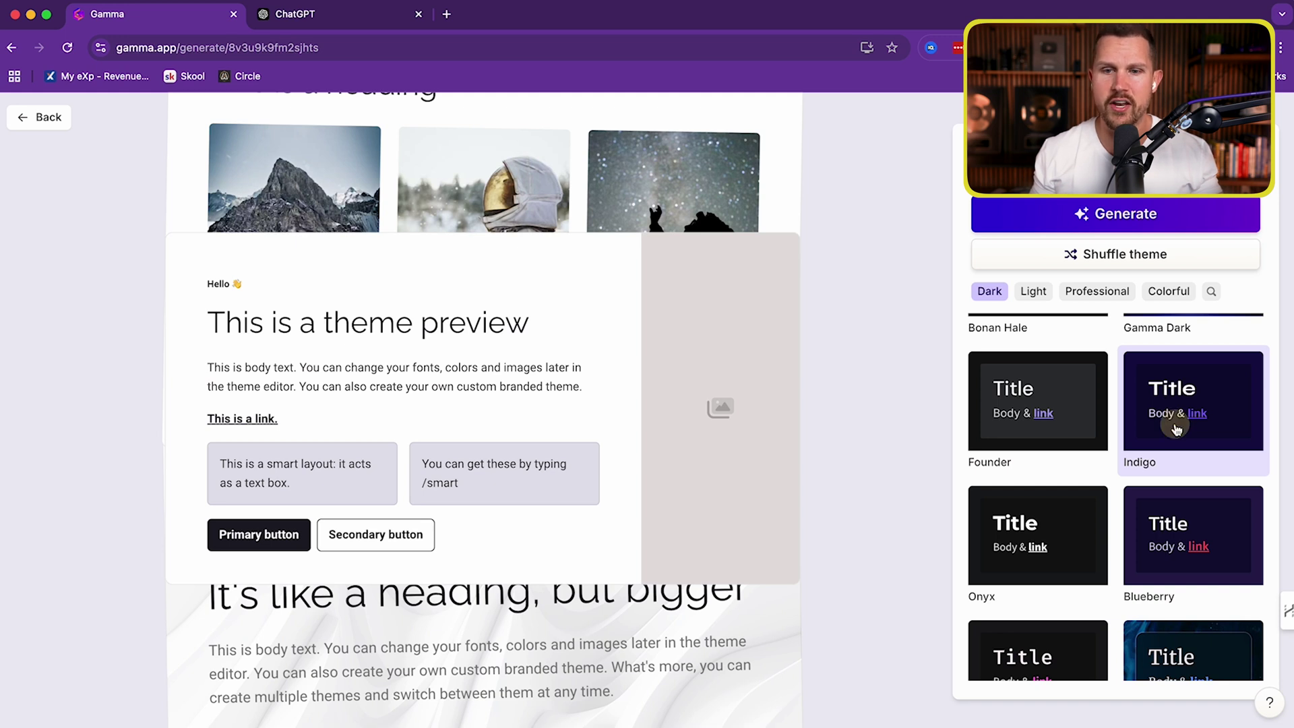
pyautogui.click(1176, 429)
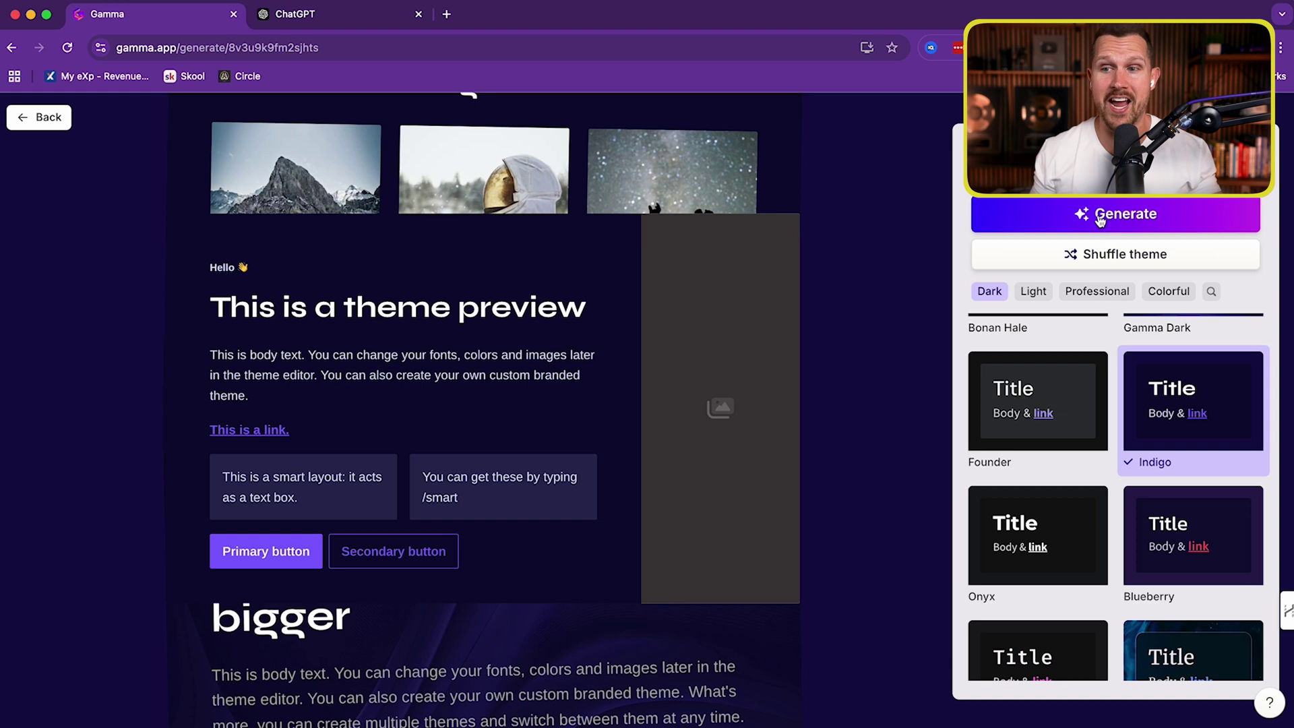
pyautogui.click(1100, 219)
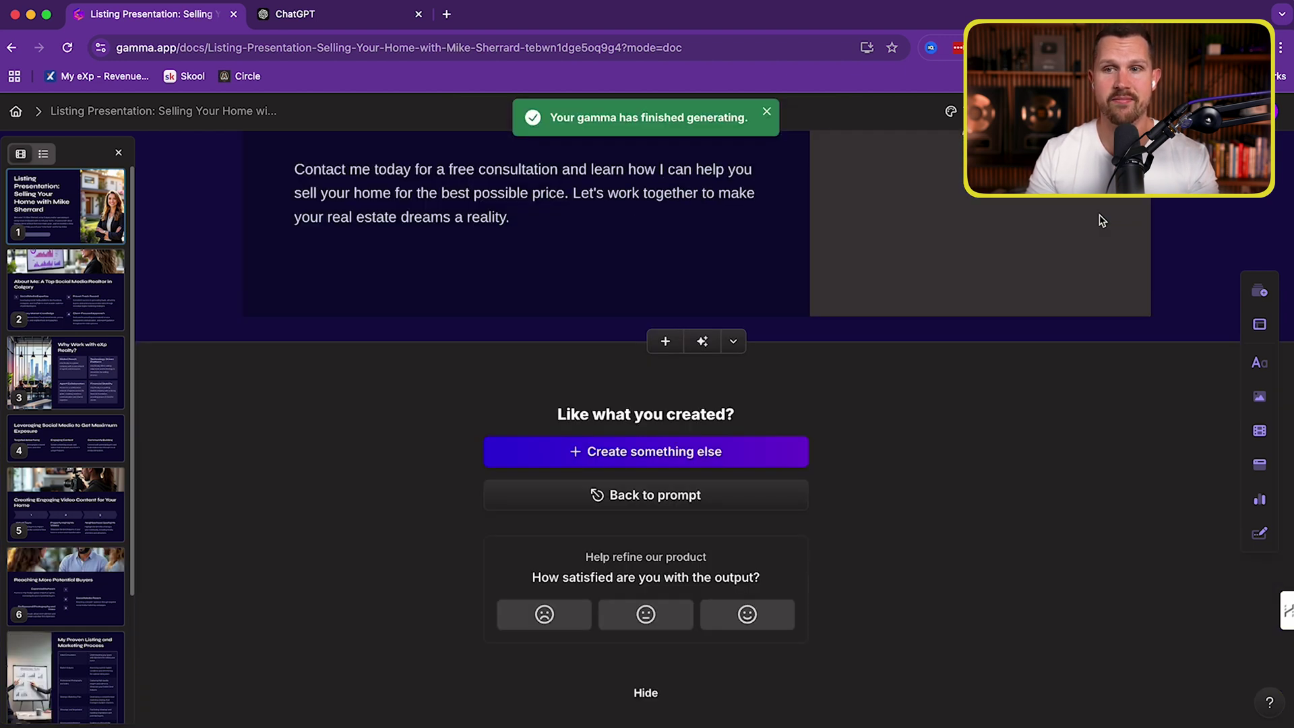
# - Review the generated cards from the Next Steps card back to the listing and marketing process card
pyautogui.scroll(2, 1085, 224)
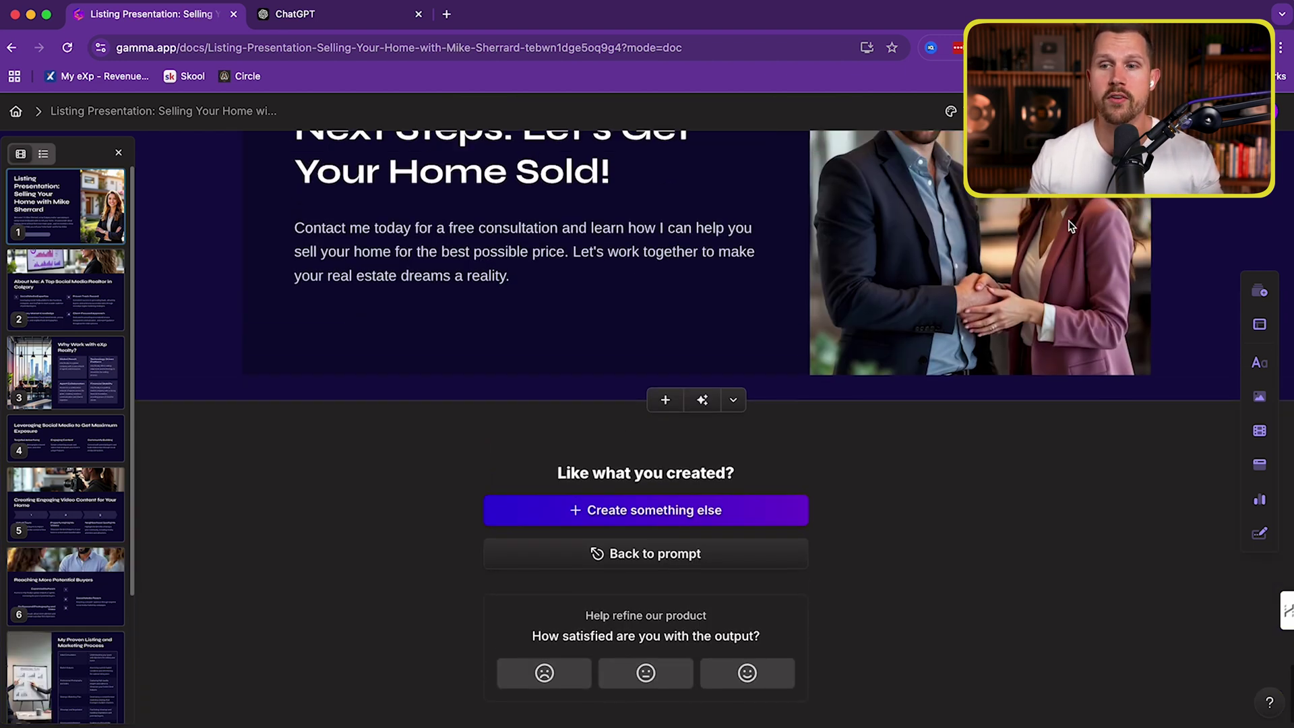
pyautogui.scroll(4, 1005, 240)
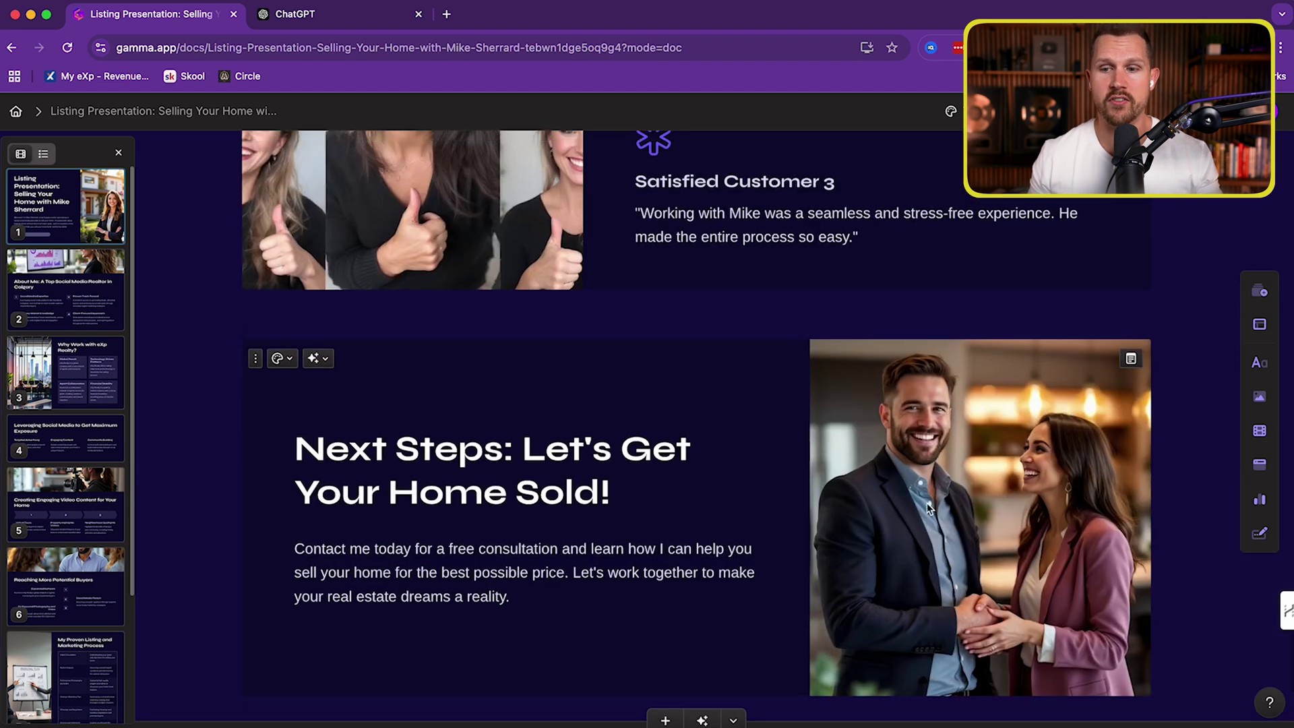
pyautogui.scroll(6, 920, 497)
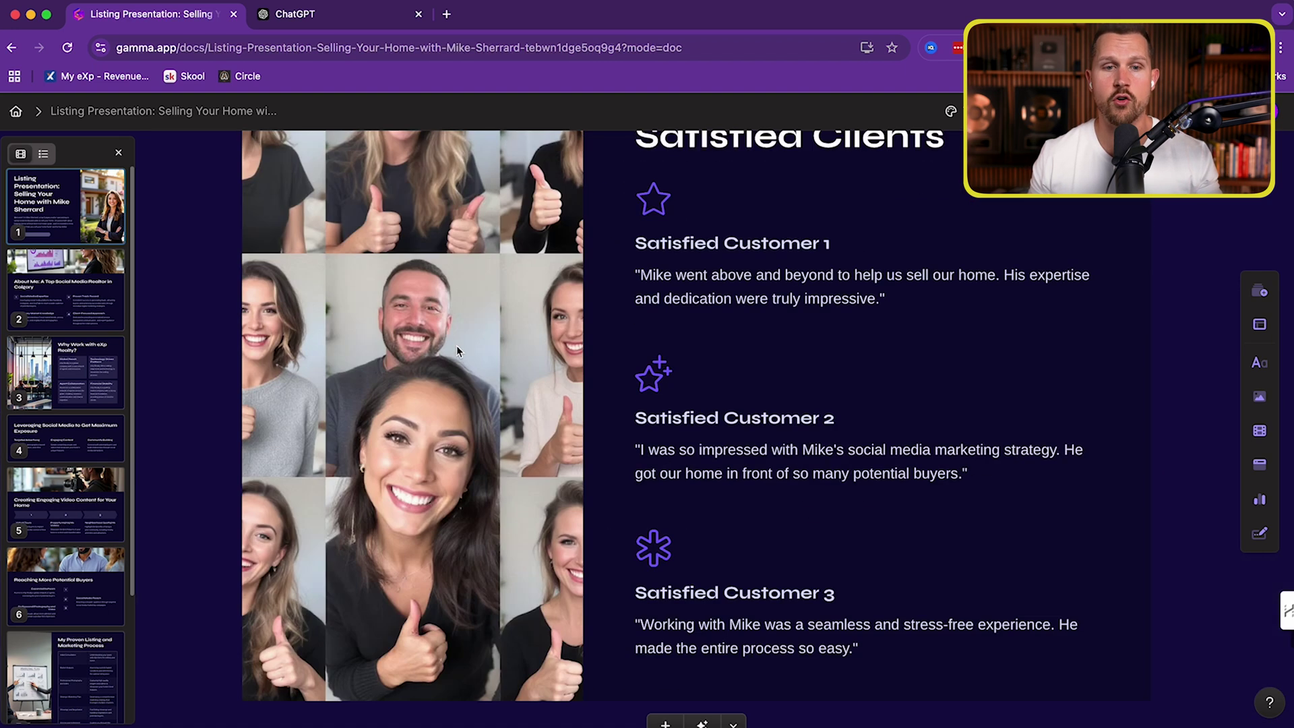
pyautogui.scroll(10, 456, 345)
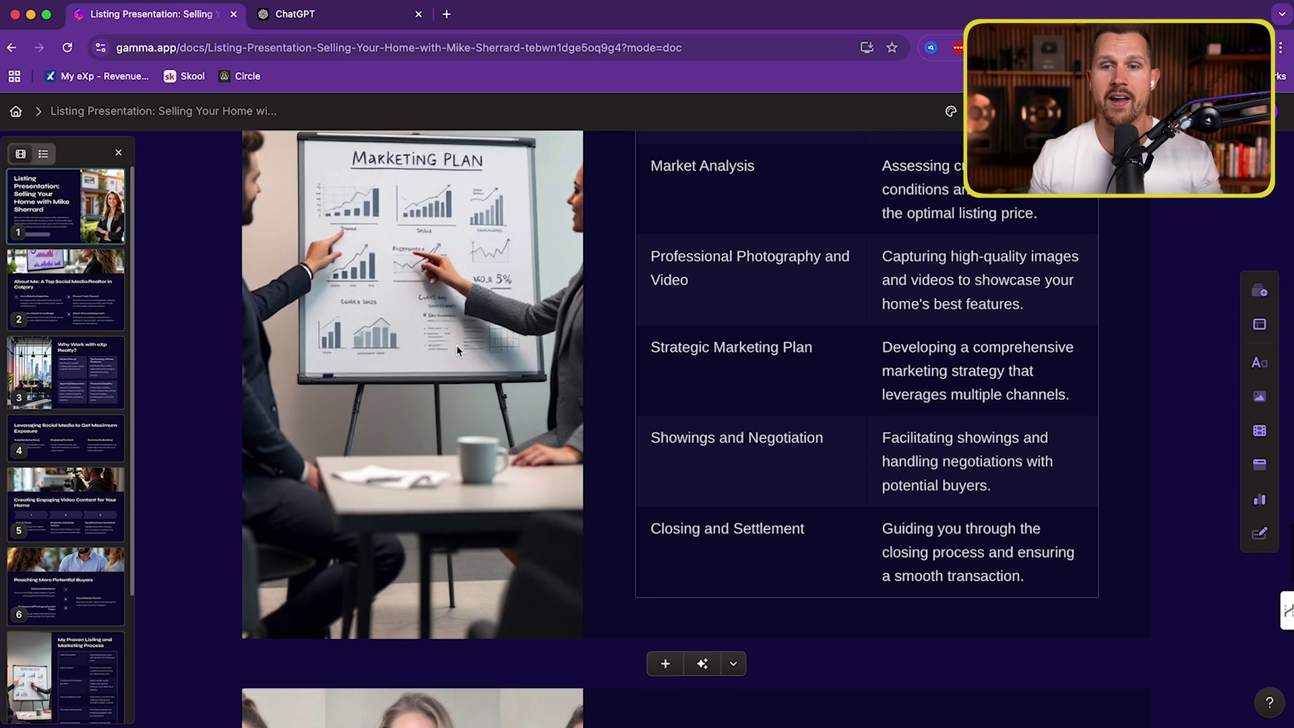
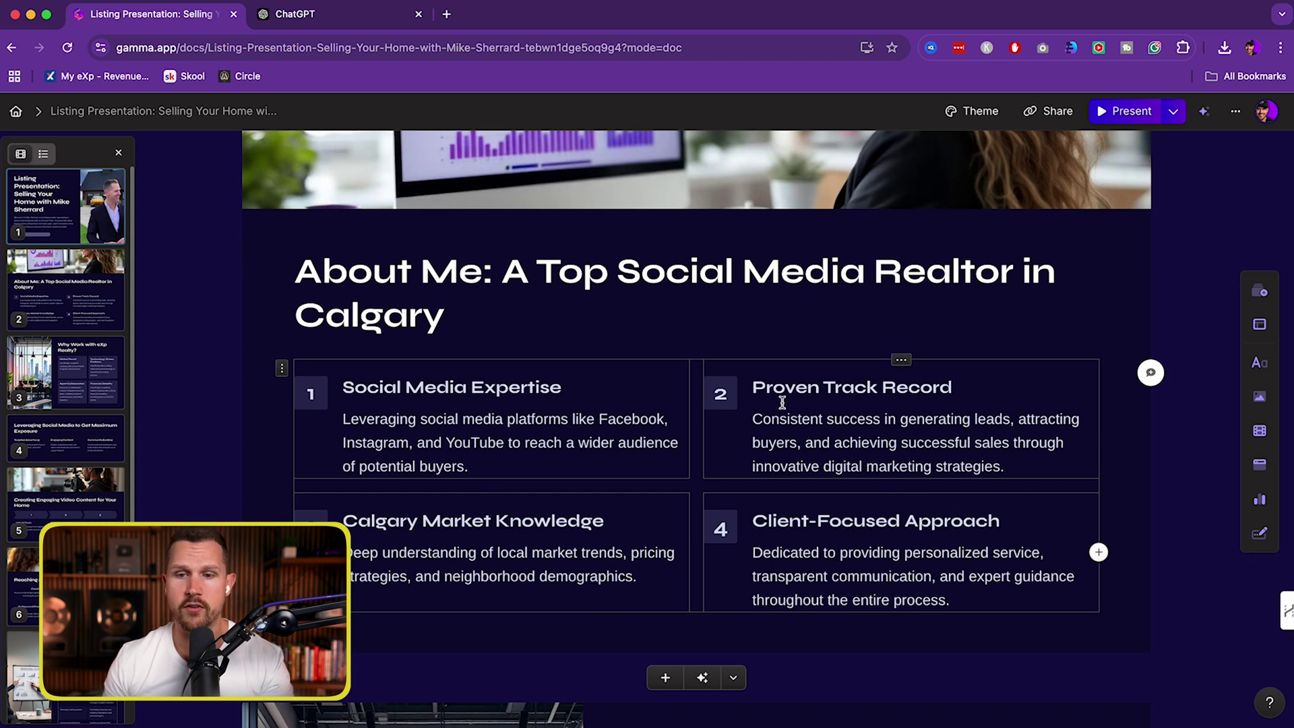
# - Try overwriting the end of the Calgary Market Knowledge description on the About Me card, and undo the edit
pyautogui.scroll(-5, 687, 383)
pyautogui.scroll(1, 536, 312)
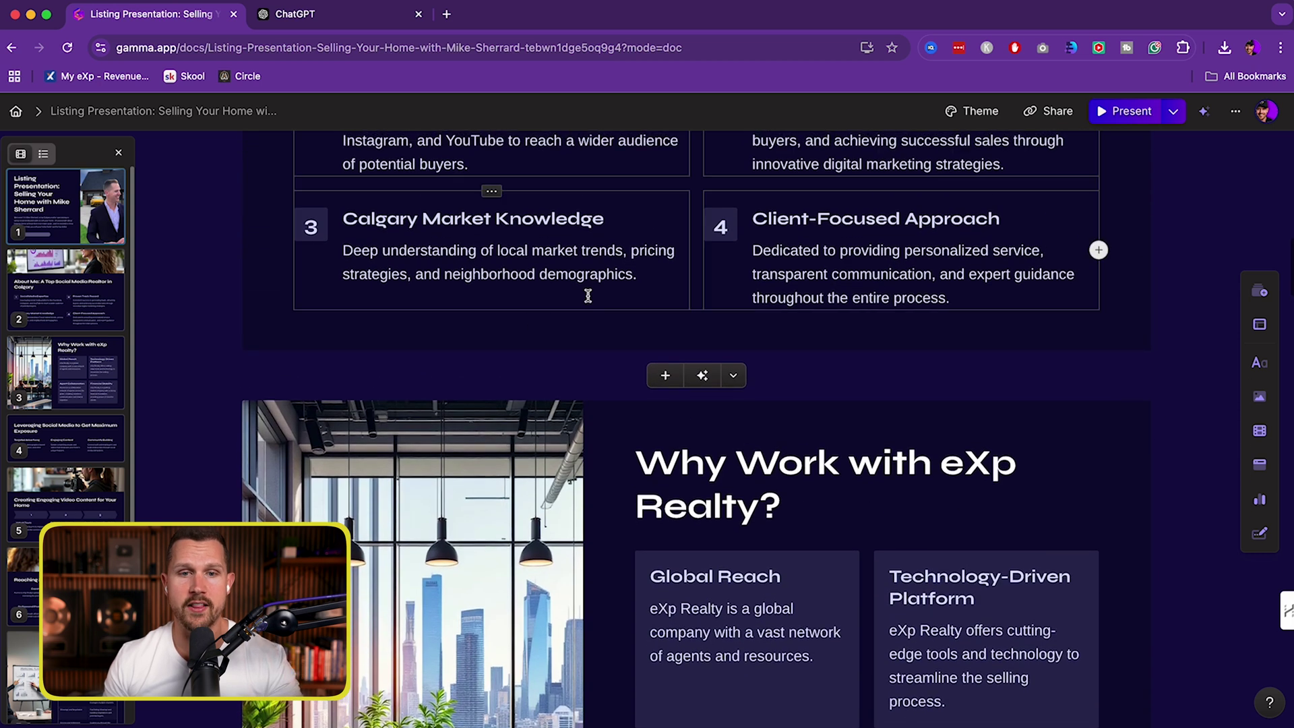
pyautogui.click(602, 272)
pyautogui.moveTo(636, 273); pyautogui.dragTo(474, 274)
pyautogui.write('ty')
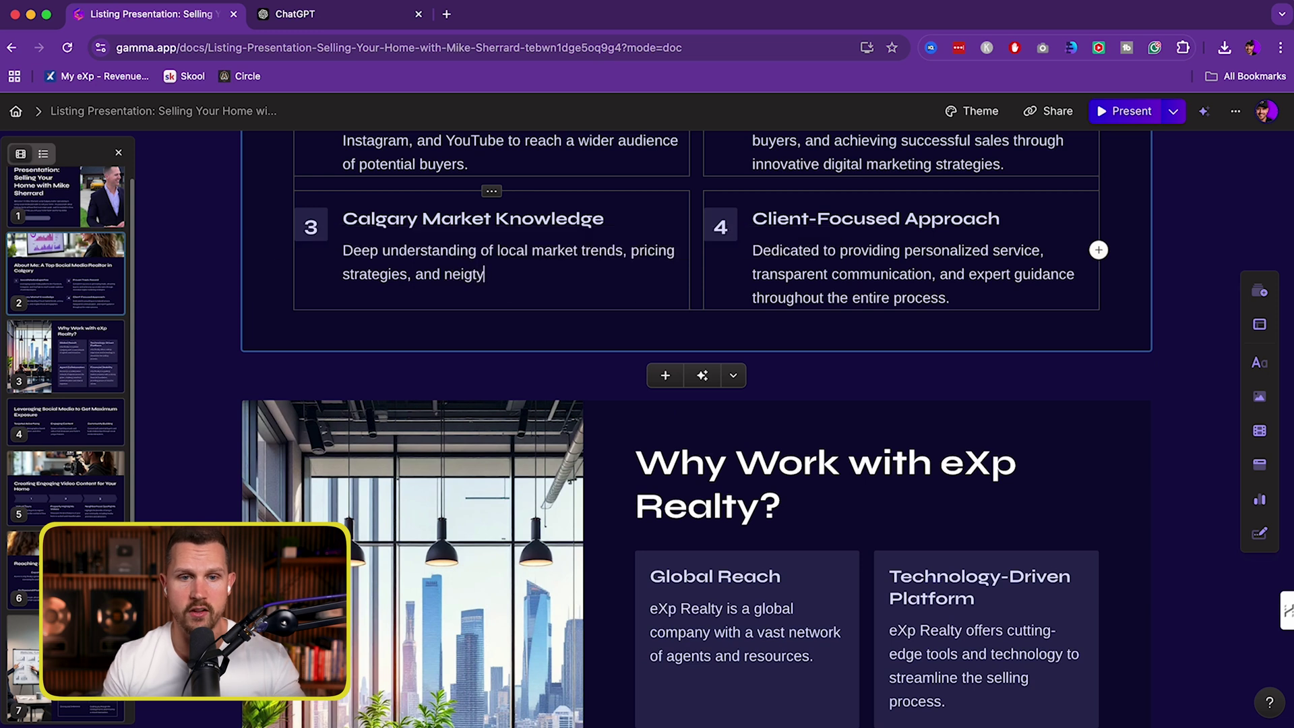
pyautogui.write('ey5jyjy7')
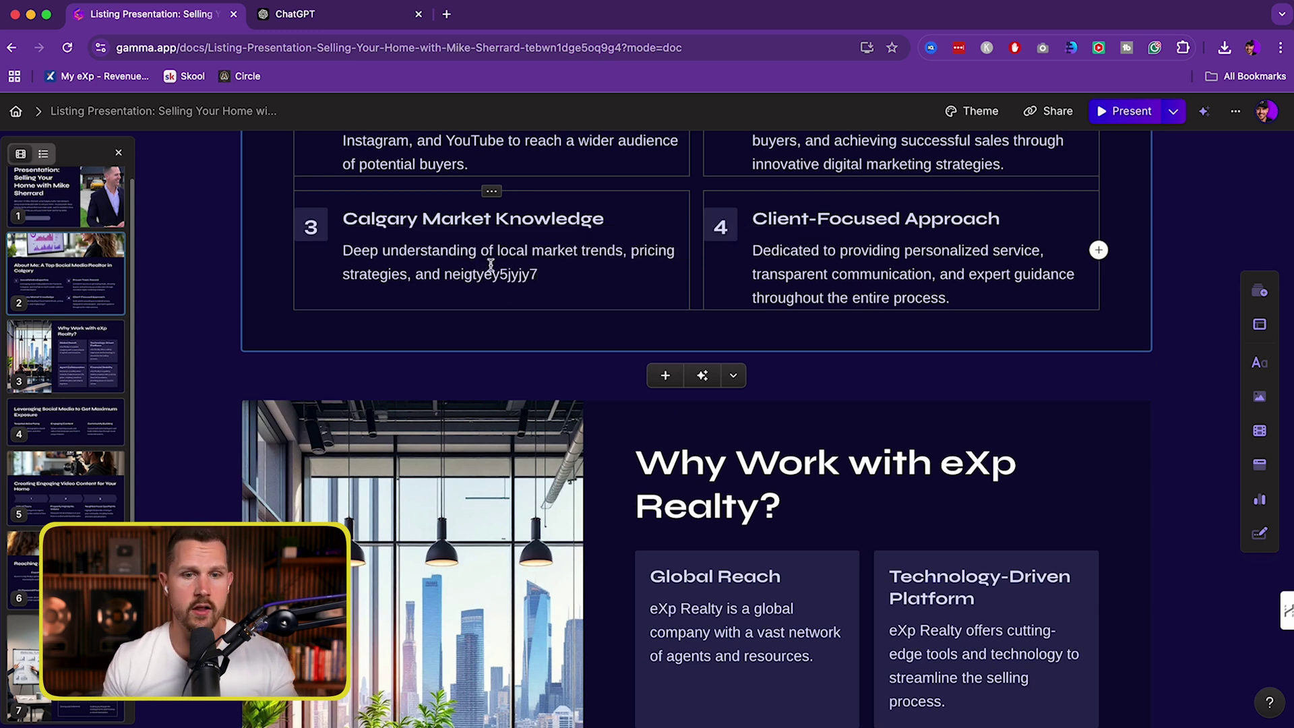
pyautogui.hotkey('ctrl', 'z')
# - Change the About Me card's layout so its accent image sits to the left of the text
pyautogui.scroll(-5, 501, 337)
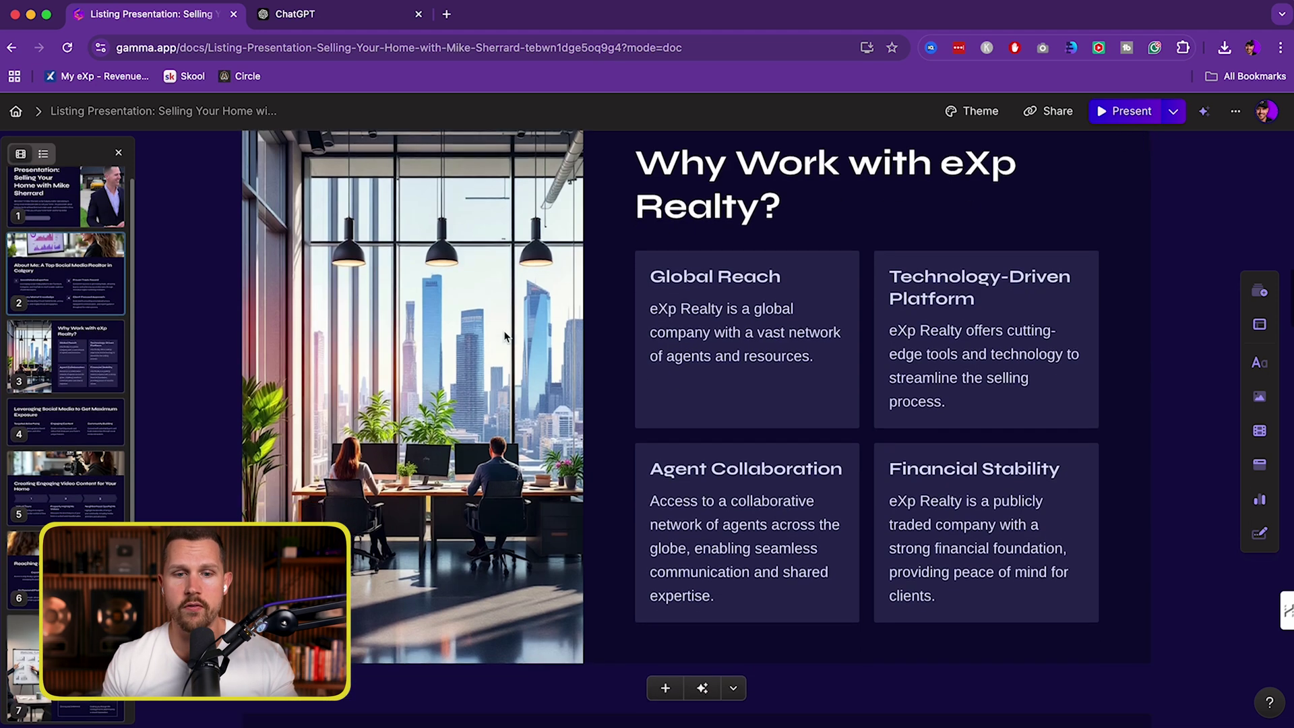
pyautogui.scroll(-5, 502, 333)
pyautogui.scroll(7, 500, 337)
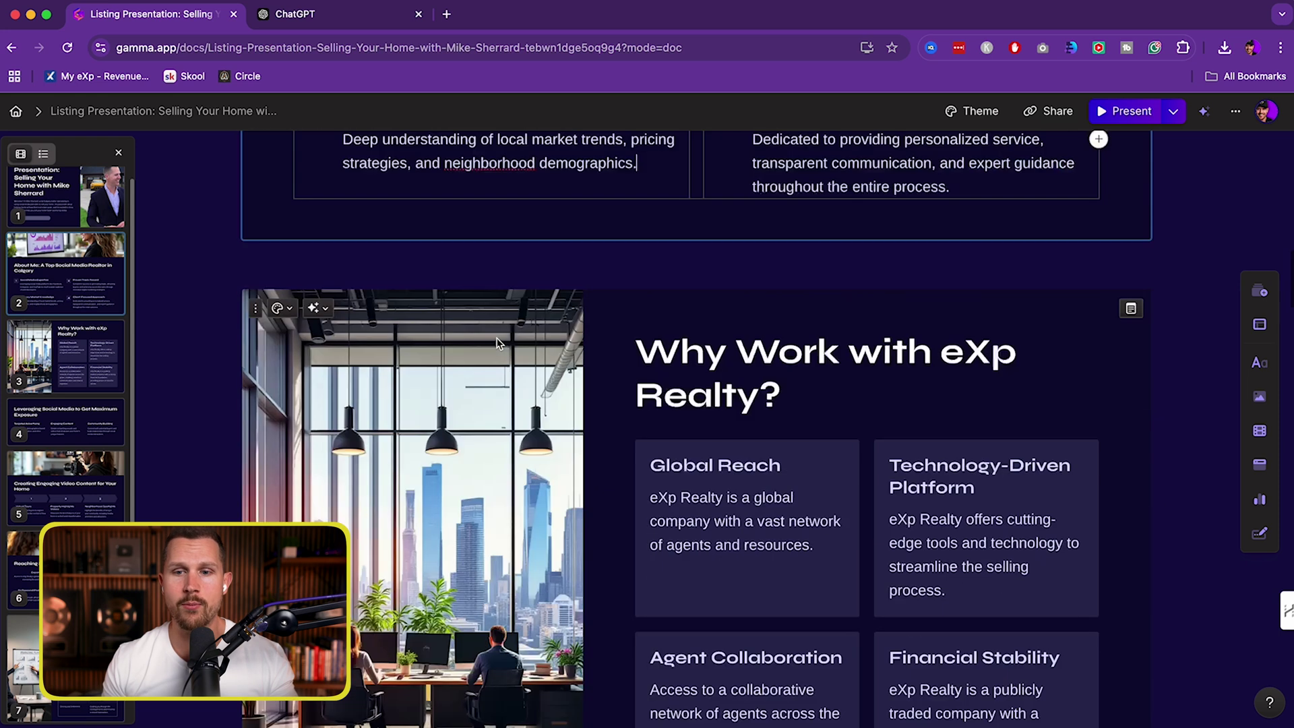
pyautogui.scroll(15, 495, 344)
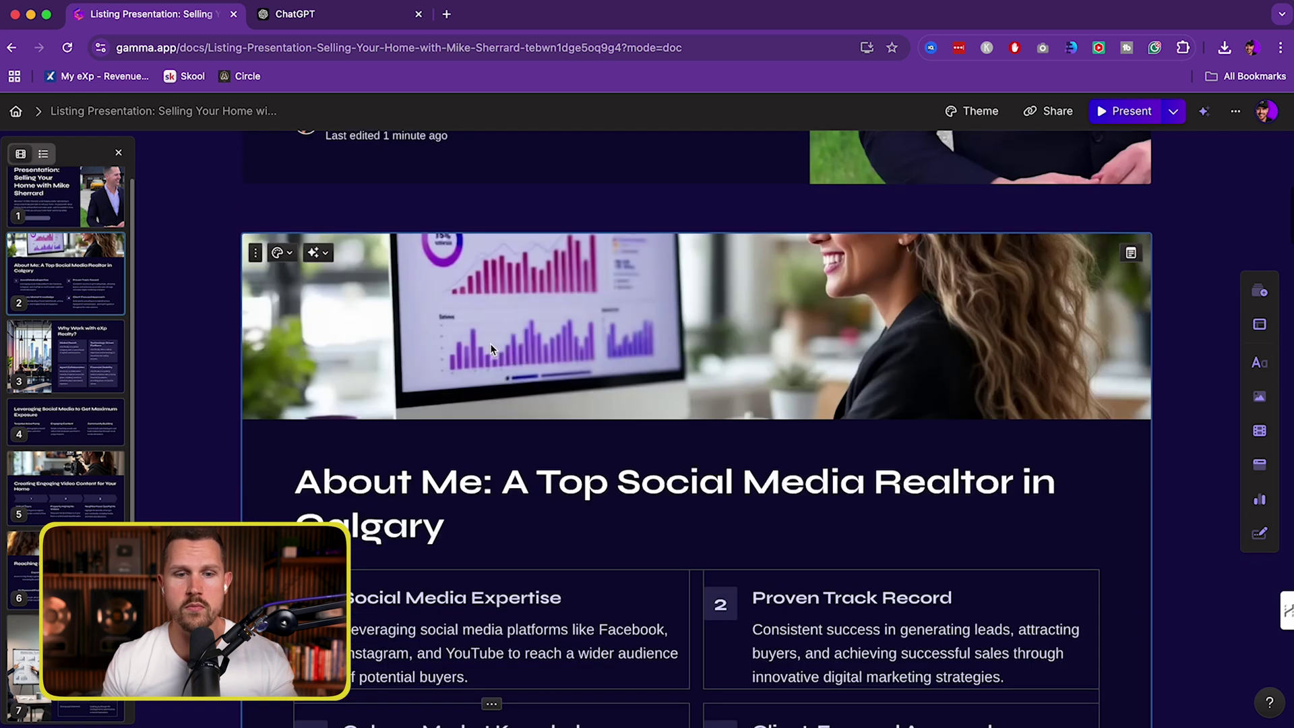
pyautogui.scroll(-4, 490, 350)
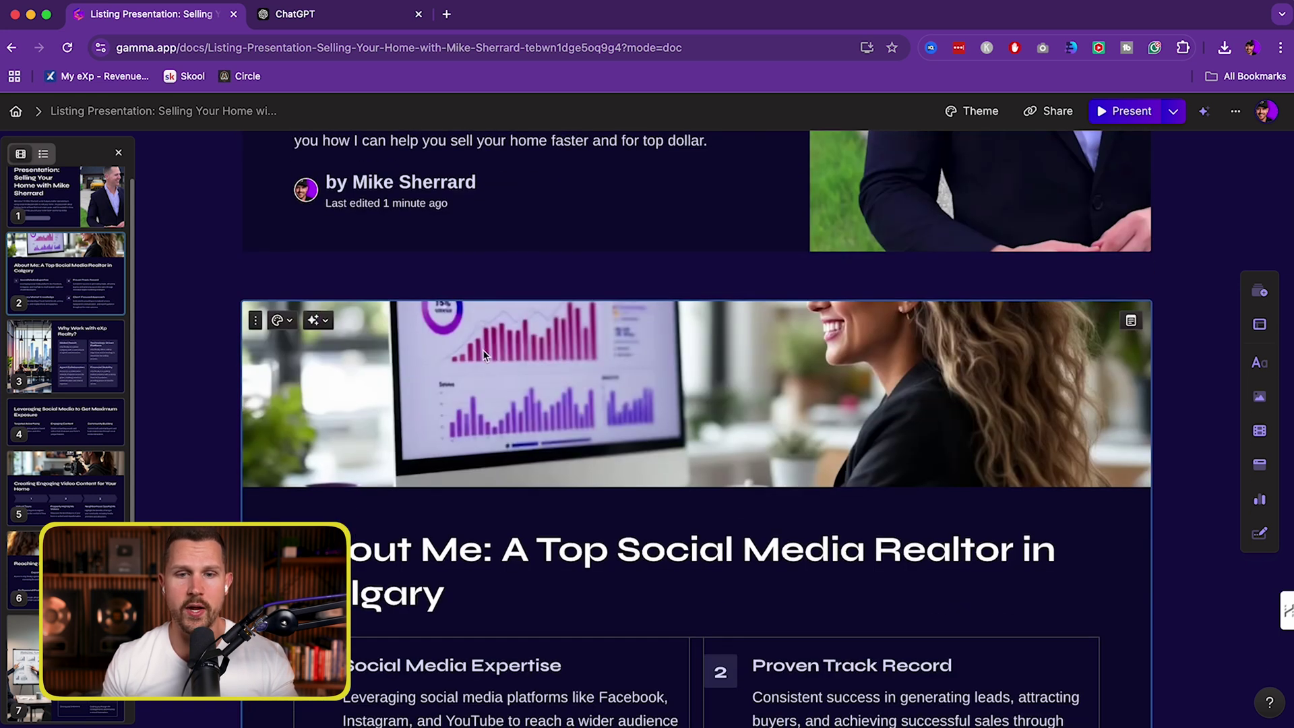
pyautogui.scroll(-1, 480, 353)
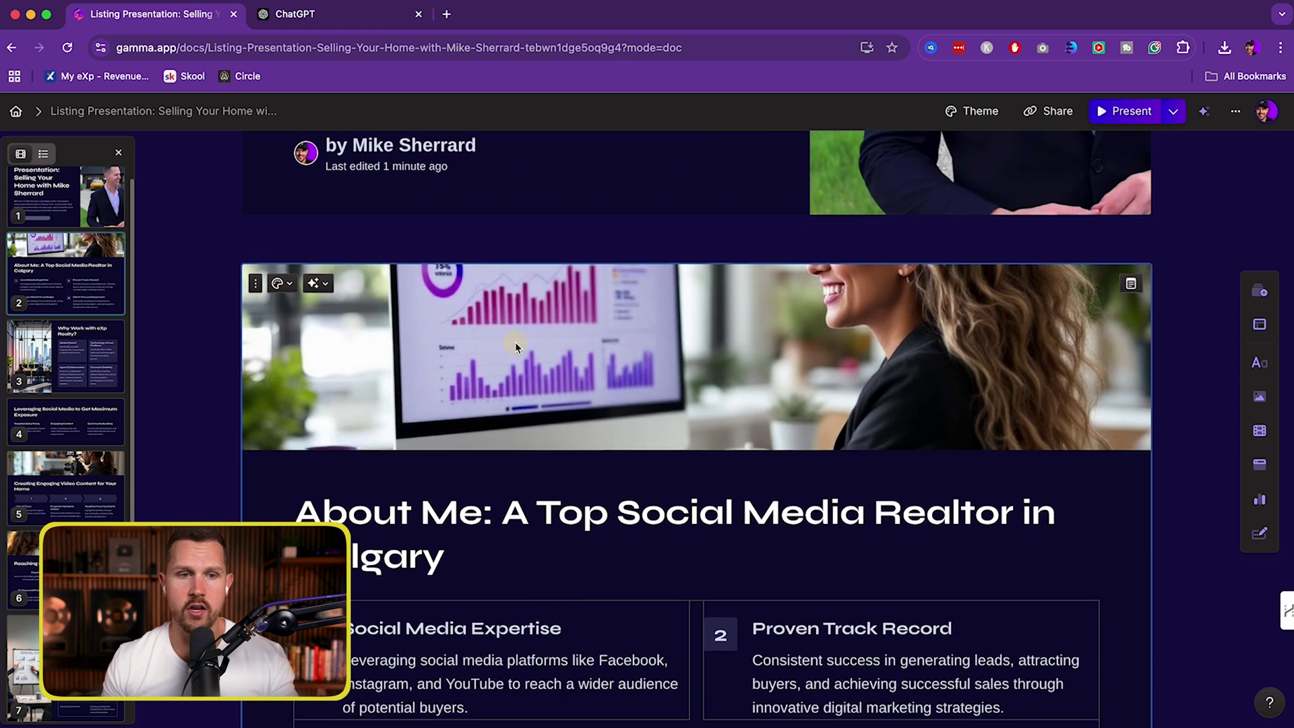
pyautogui.click(413, 342)
pyautogui.scroll(-1, 418, 350)
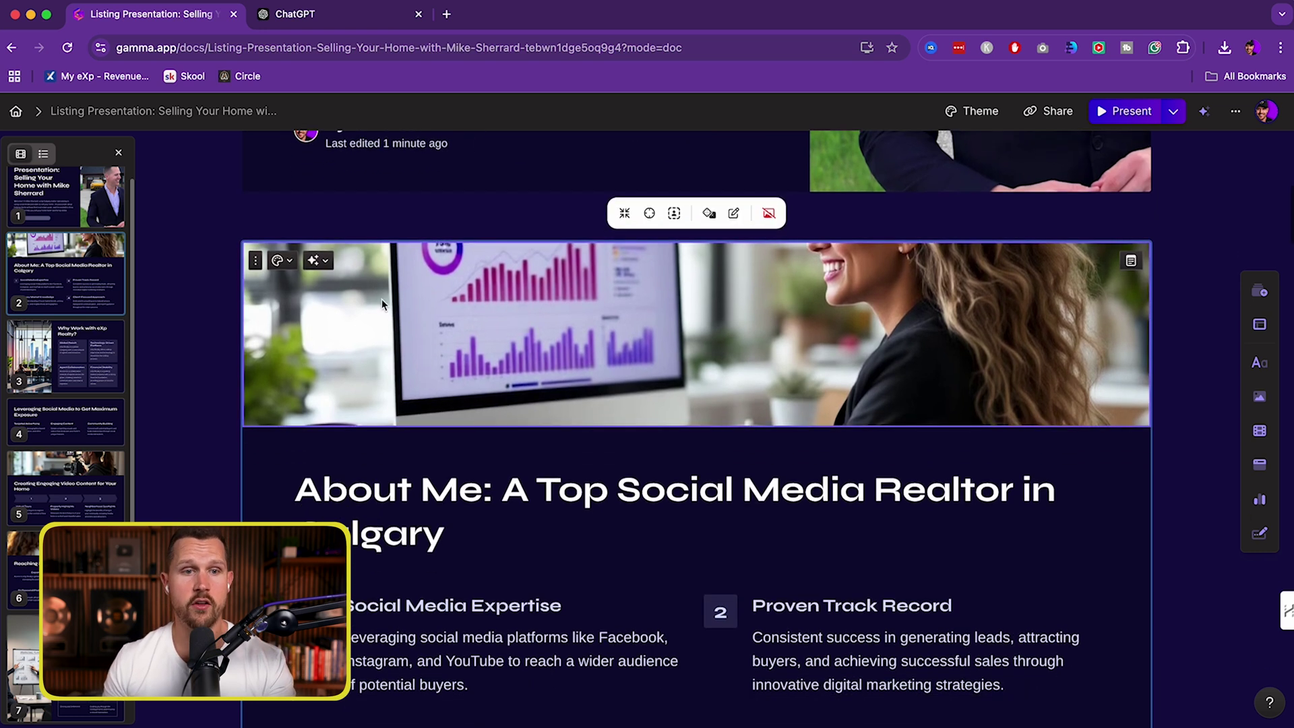
pyautogui.click(281, 263)
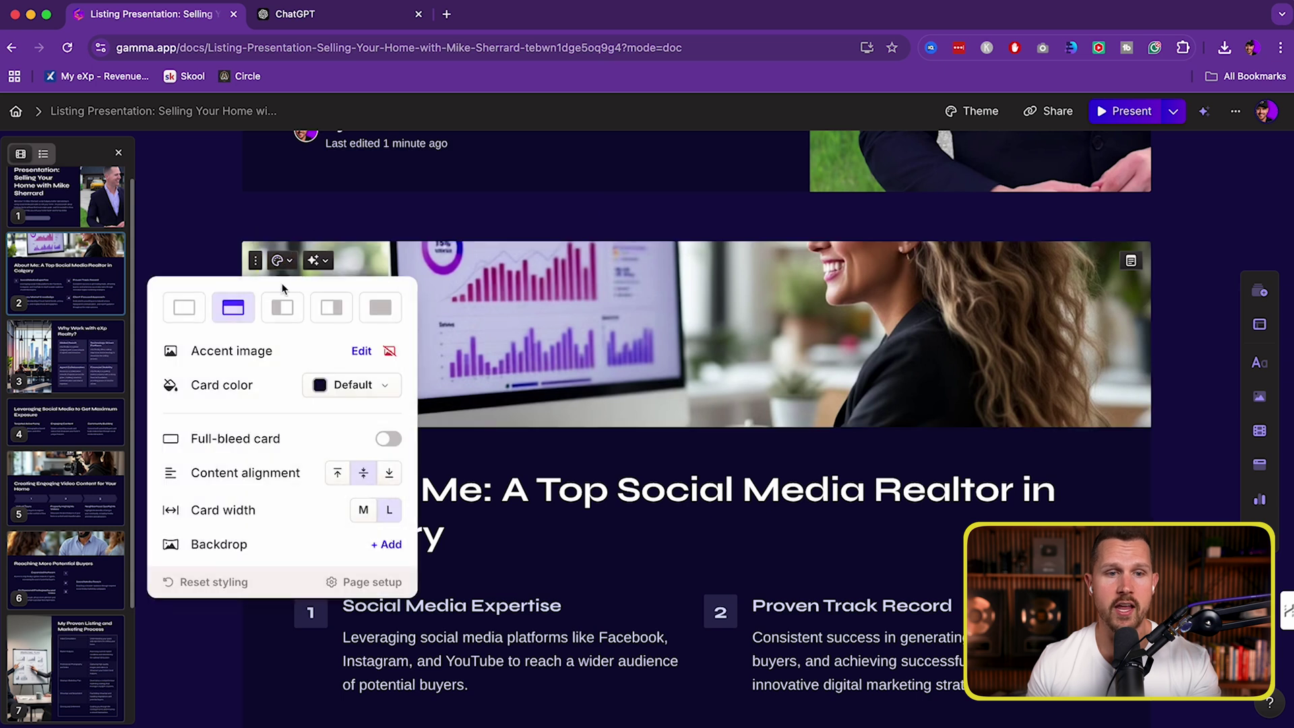
pyautogui.click(284, 312)
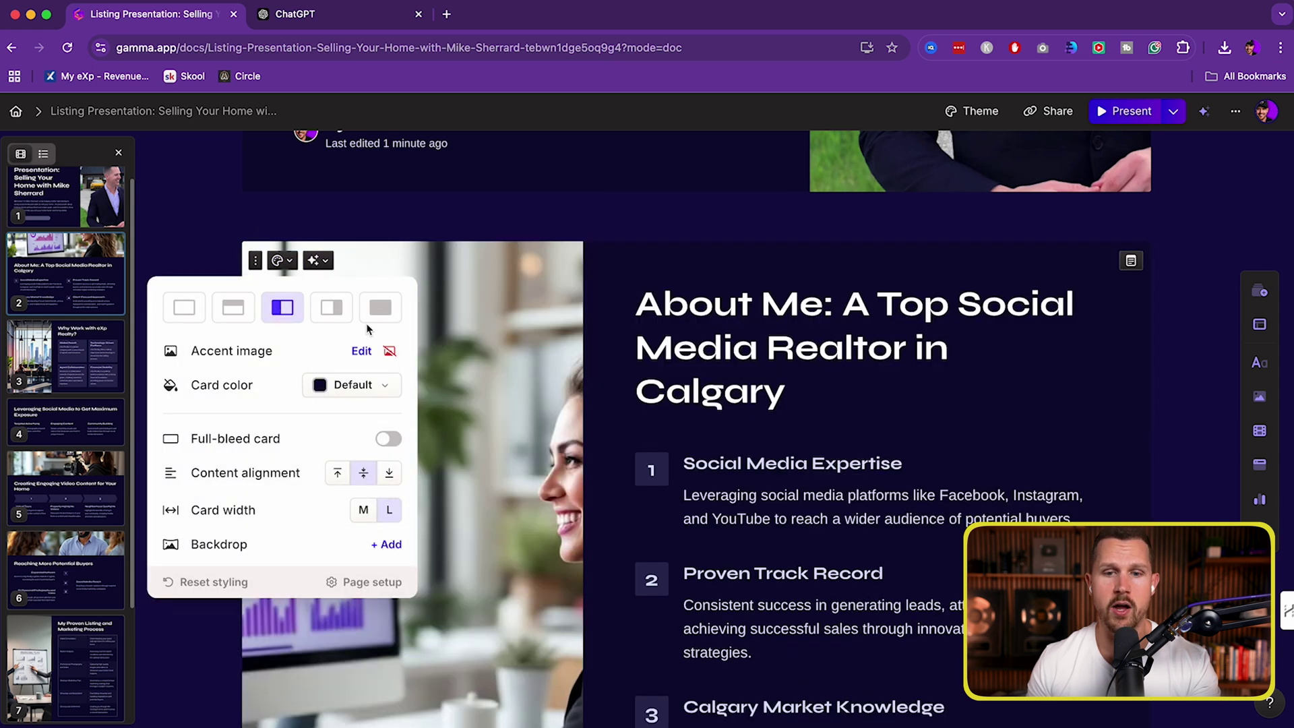
pyautogui.click(610, 361)
pyautogui.scroll(-3, 610, 361)
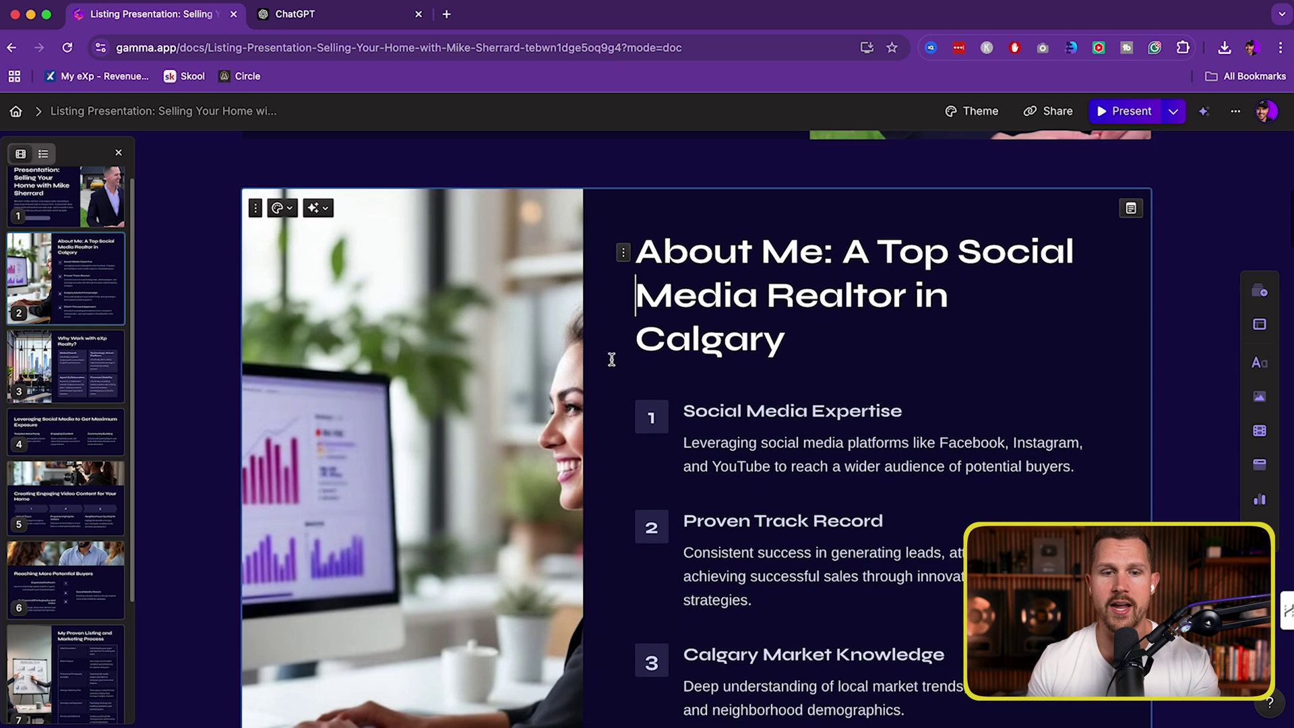
pyautogui.scroll(-1, 365, 362)
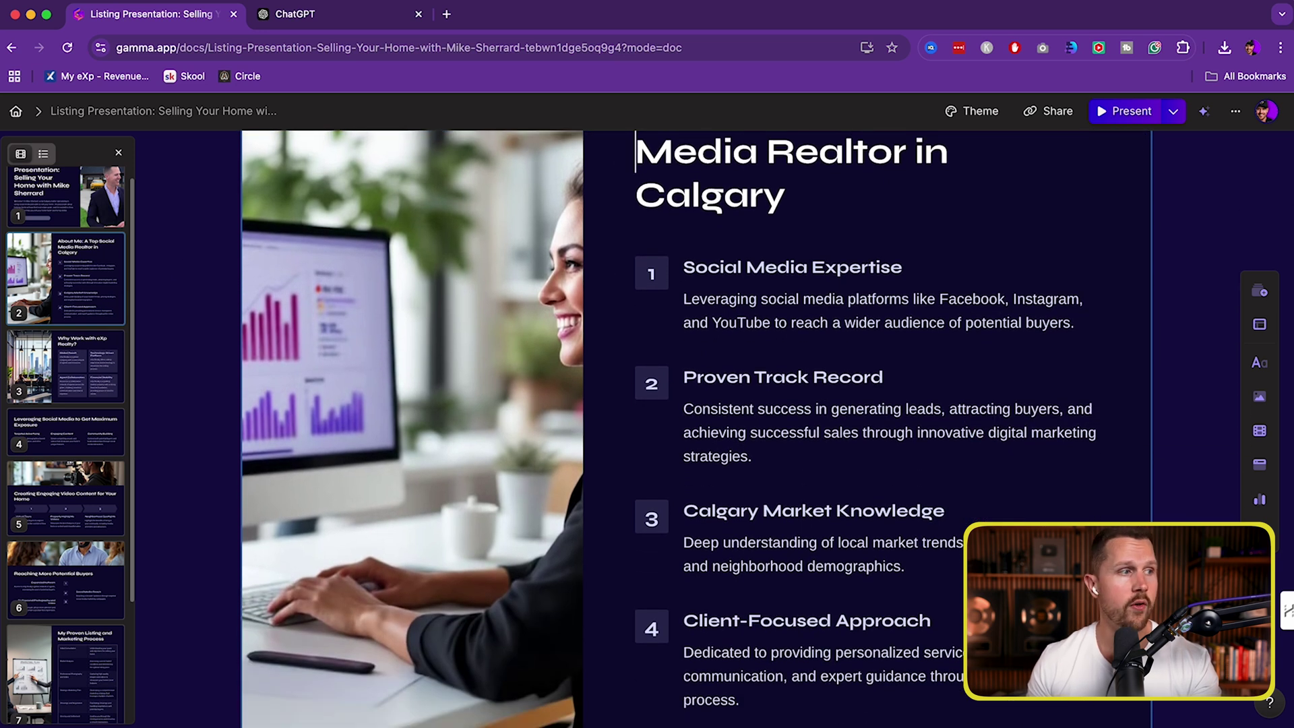
# - Remove the About Me card's accent image and upload the Calgary skyline photo open in Preview in its place
pyautogui.press('super+Tab')
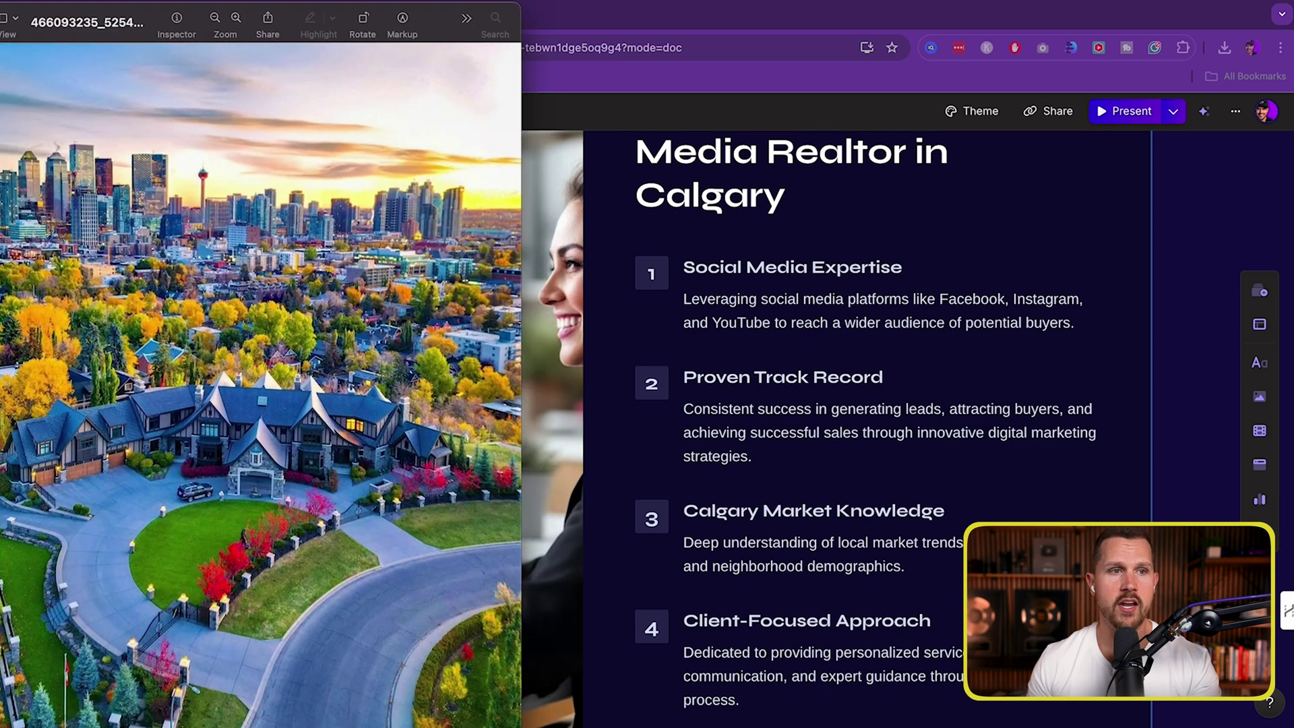
pyautogui.moveTo(114, 49); pyautogui.dragTo(380, 27)
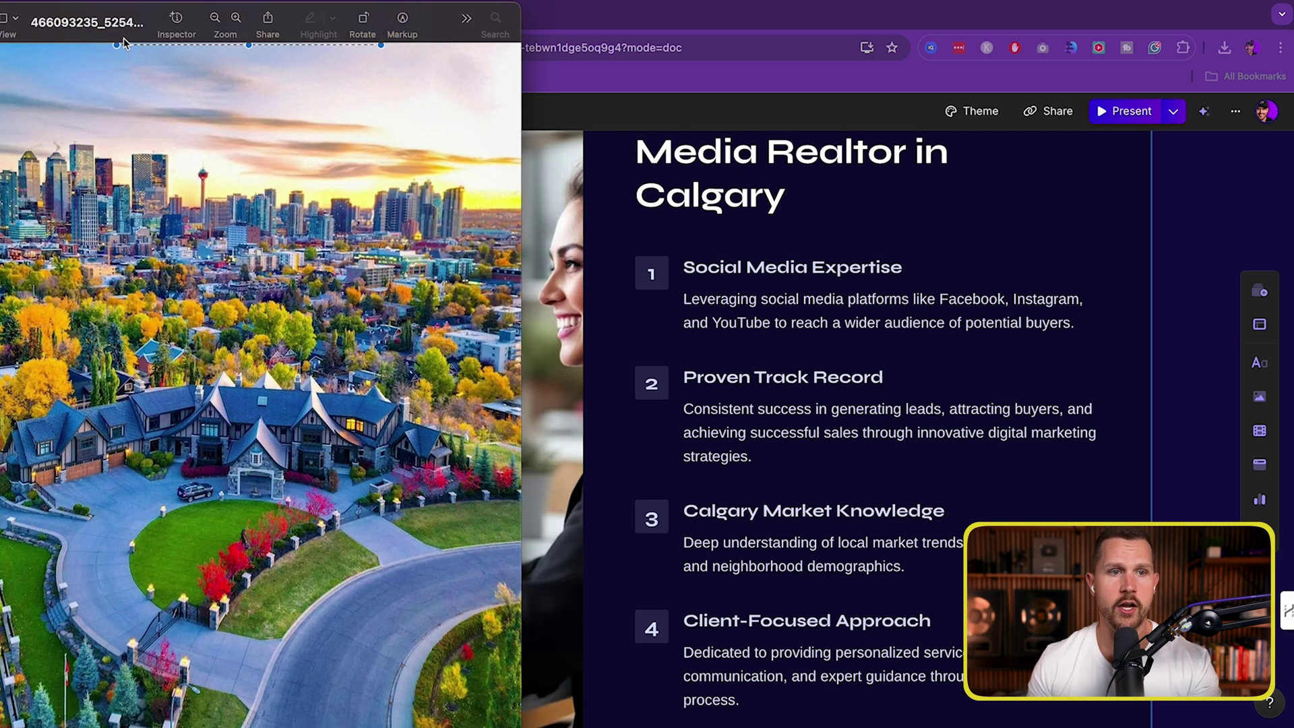
pyautogui.moveTo(122, 34); pyautogui.dragTo(393, 33)
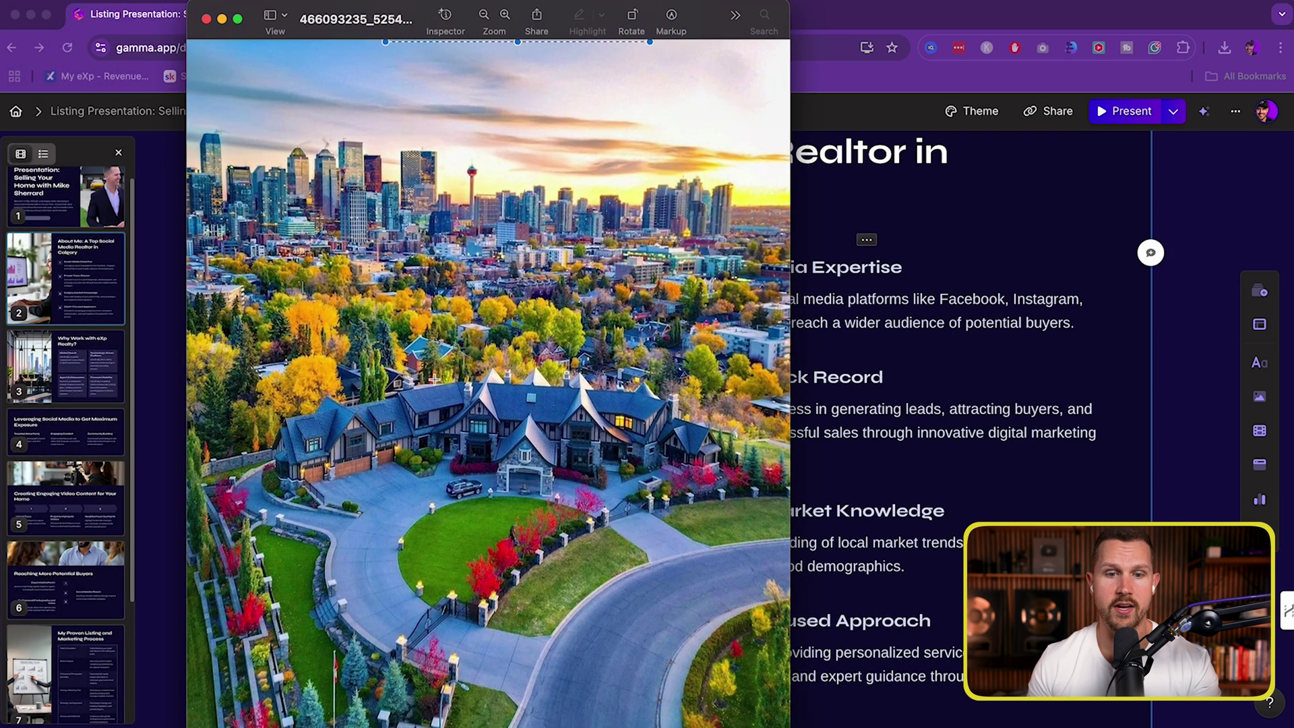
pyautogui.press('super+Tab')
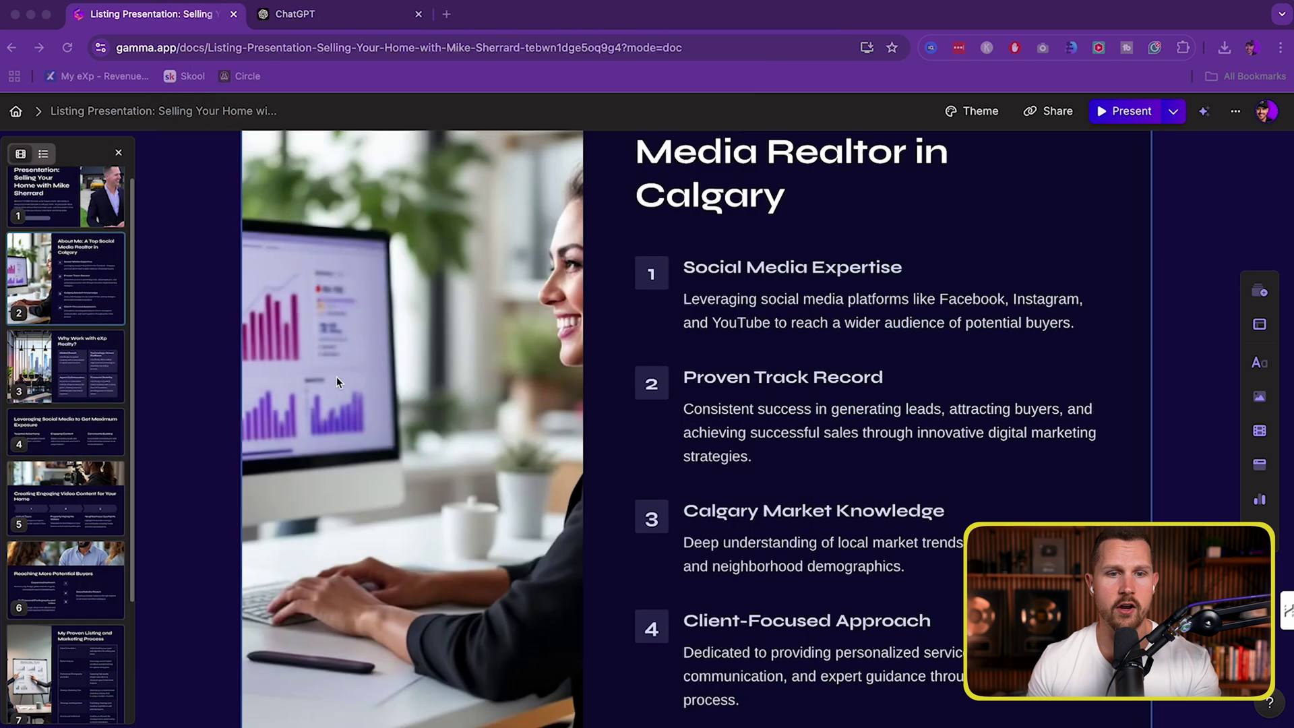
pyautogui.click(359, 303)
pyautogui.click(483, 144)
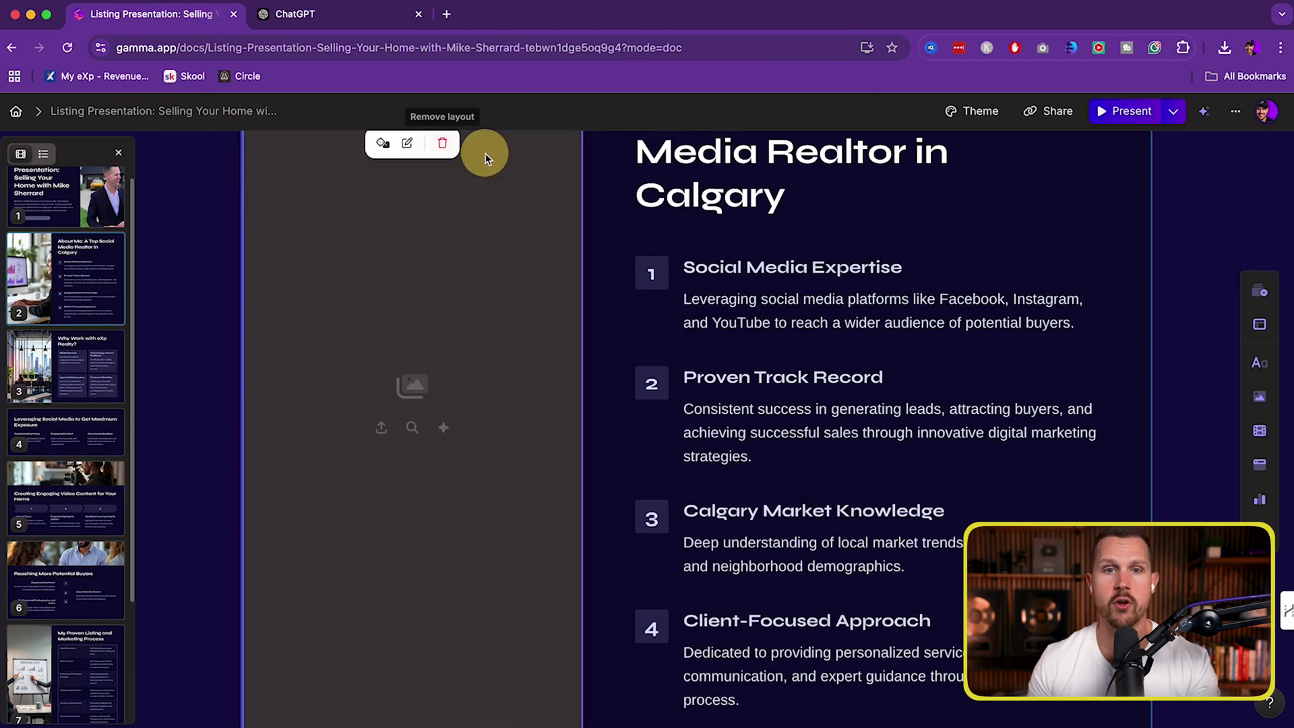
pyautogui.click(381, 428)
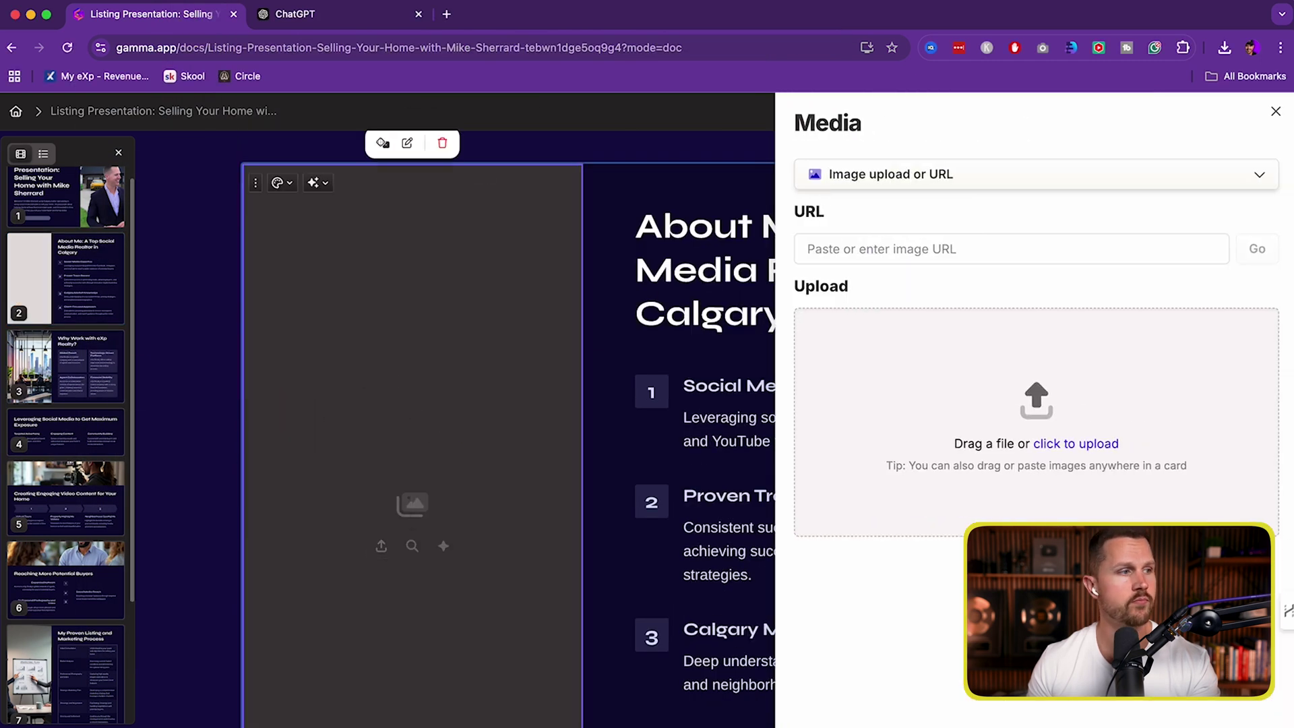
pyautogui.moveTo(535, 444); pyautogui.dragTo(957, 498)
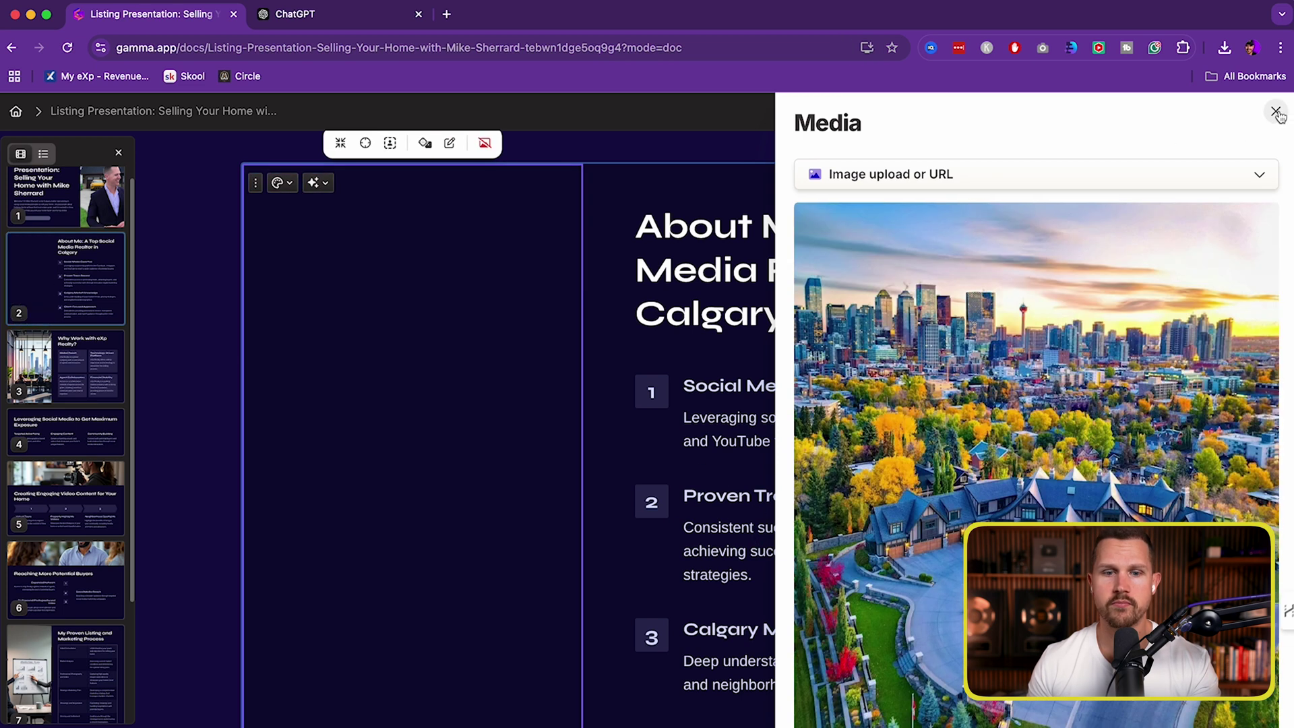
pyautogui.click(1275, 112)
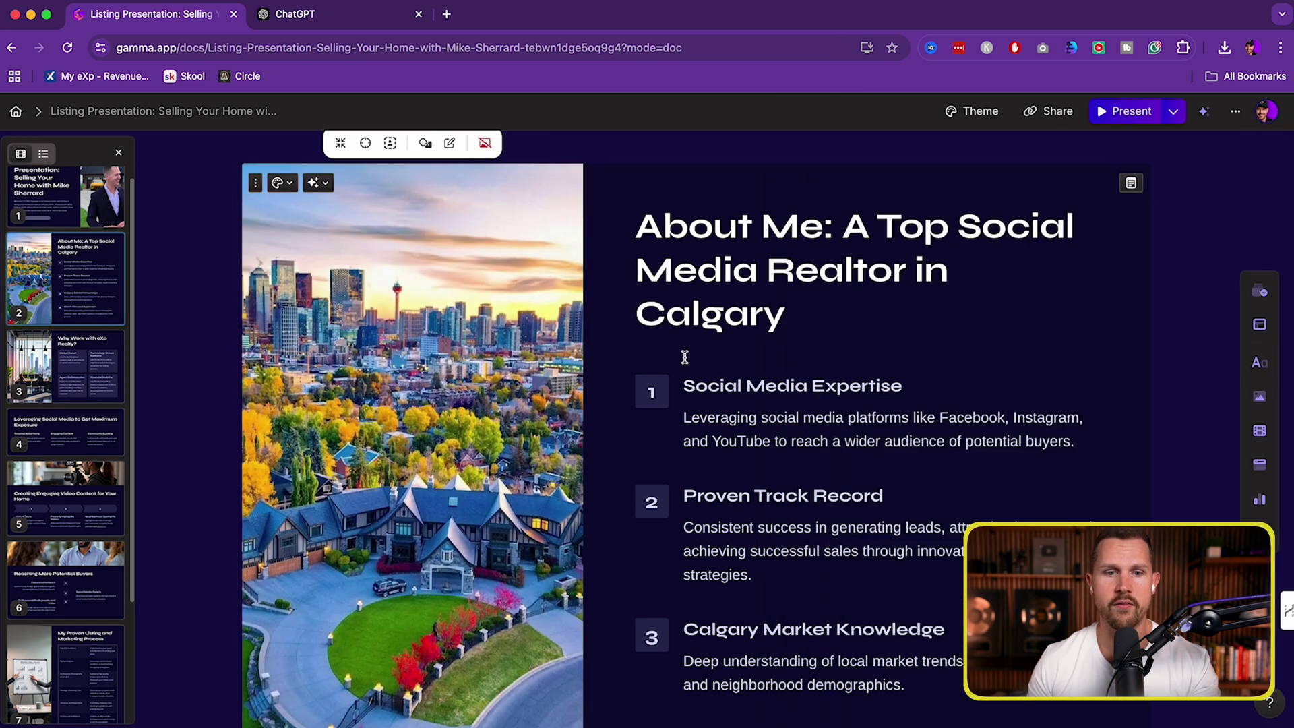
# - Review the cards from About Me through to Reaching More Potential Buyers
pyautogui.scroll(-3, 685, 358)
pyautogui.scroll(3, 686, 358)
pyautogui.scroll(-8, 688, 361)
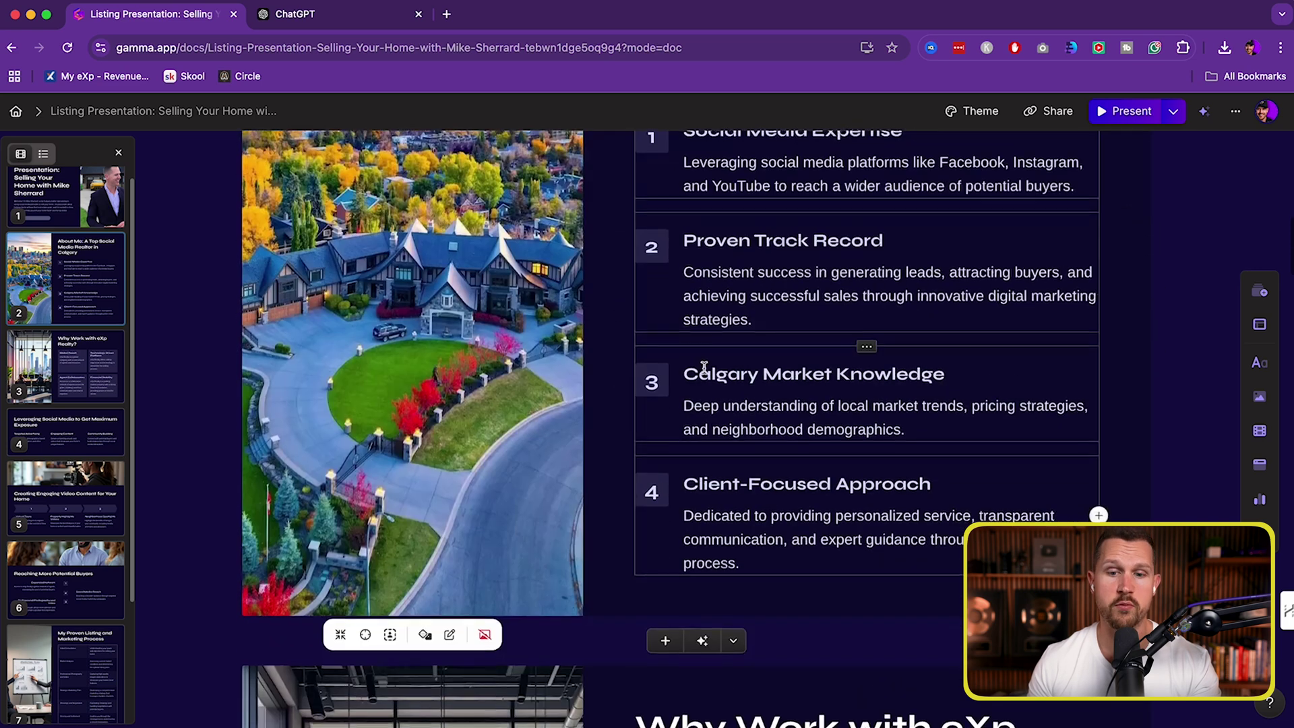
pyautogui.scroll(-7, 910, 403)
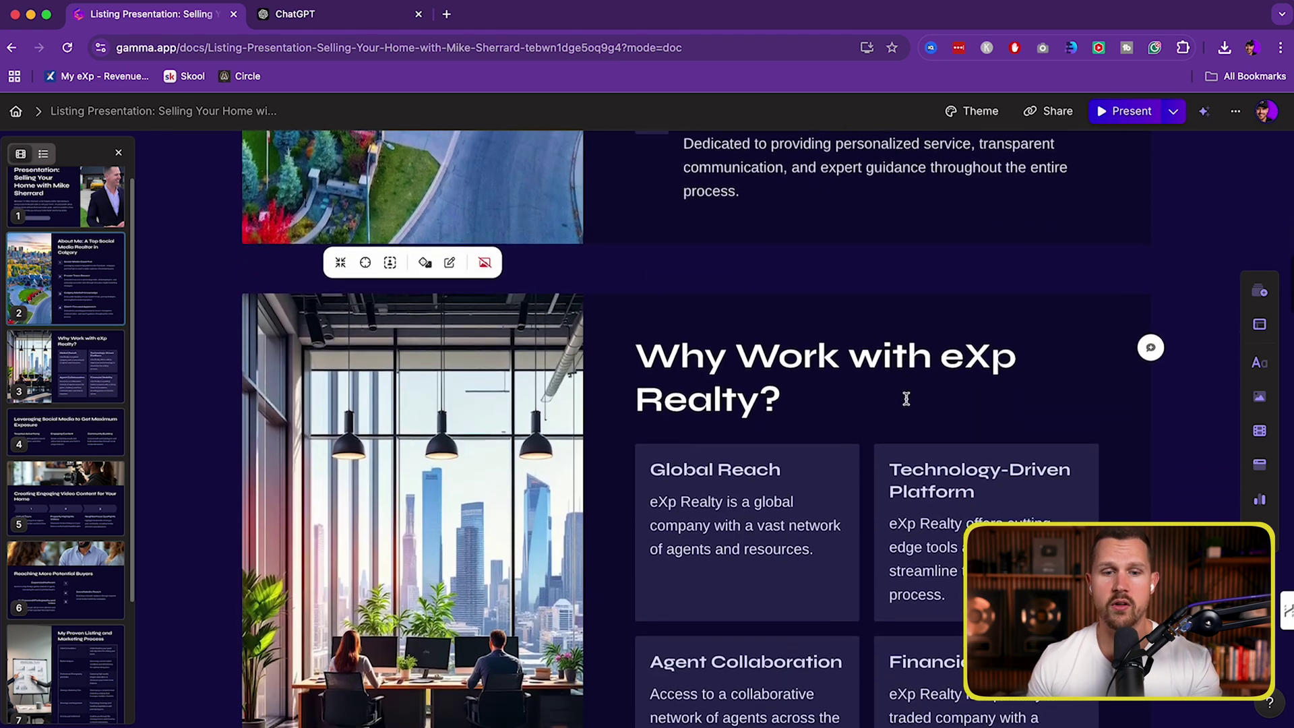
pyautogui.scroll(-14, 901, 402)
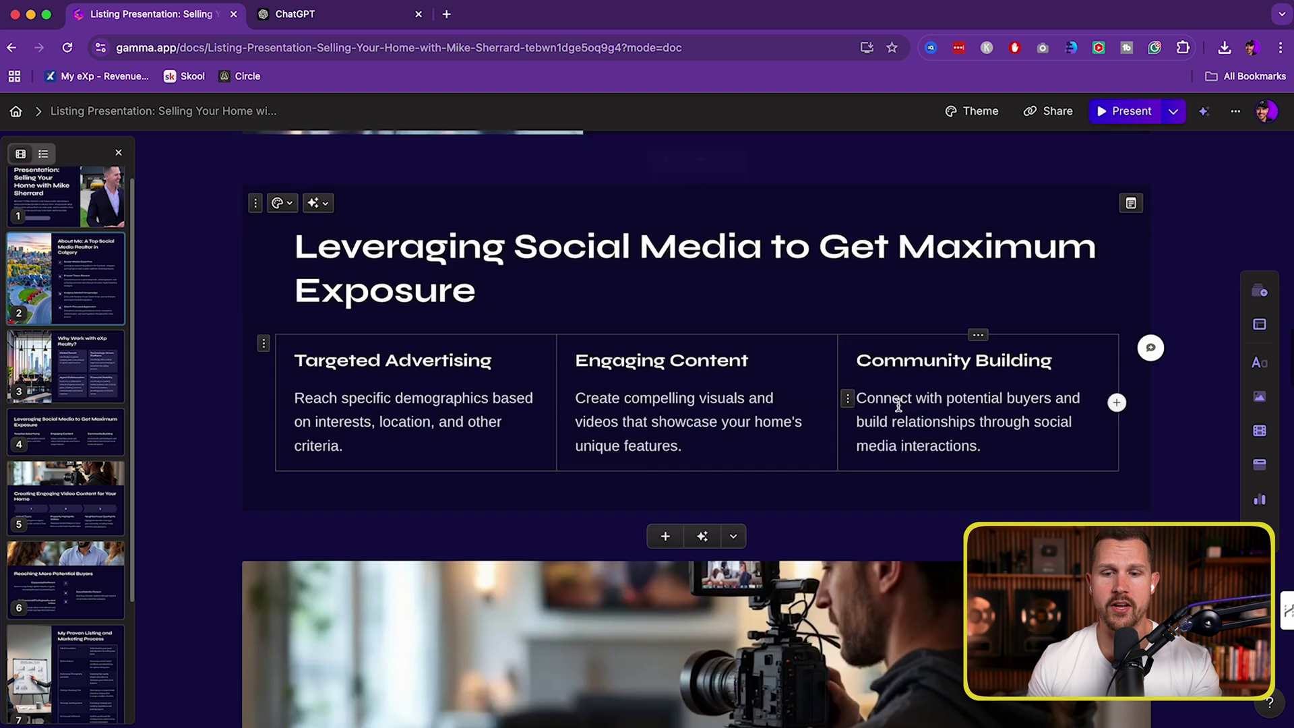
pyautogui.scroll(7, 630, 448)
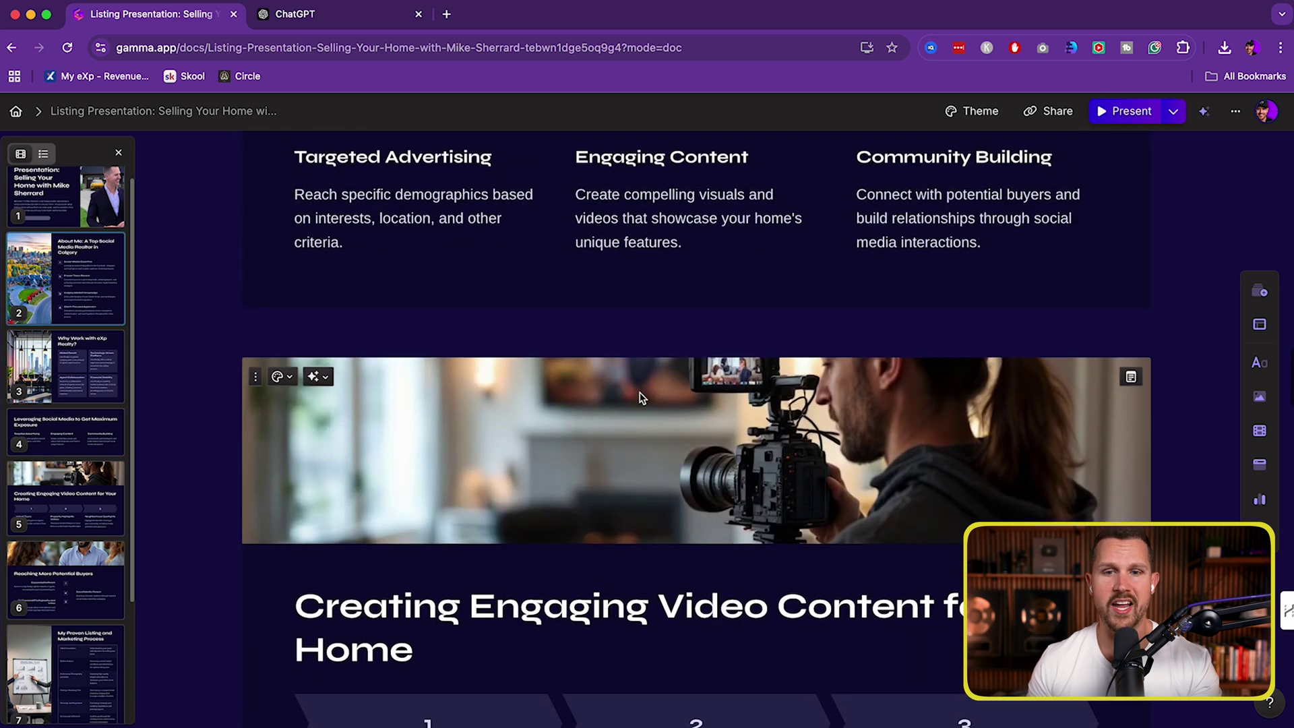
pyautogui.scroll(-9, 680, 389)
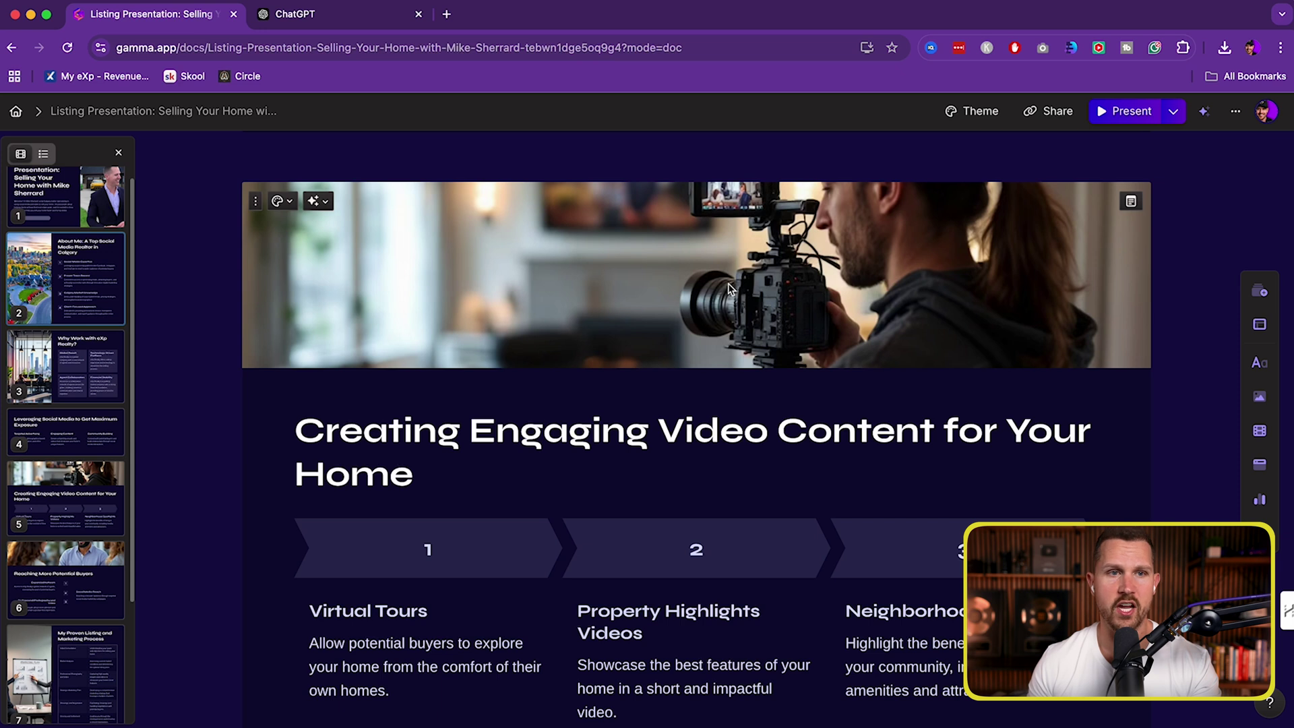
pyautogui.scroll(-9, 488, 268)
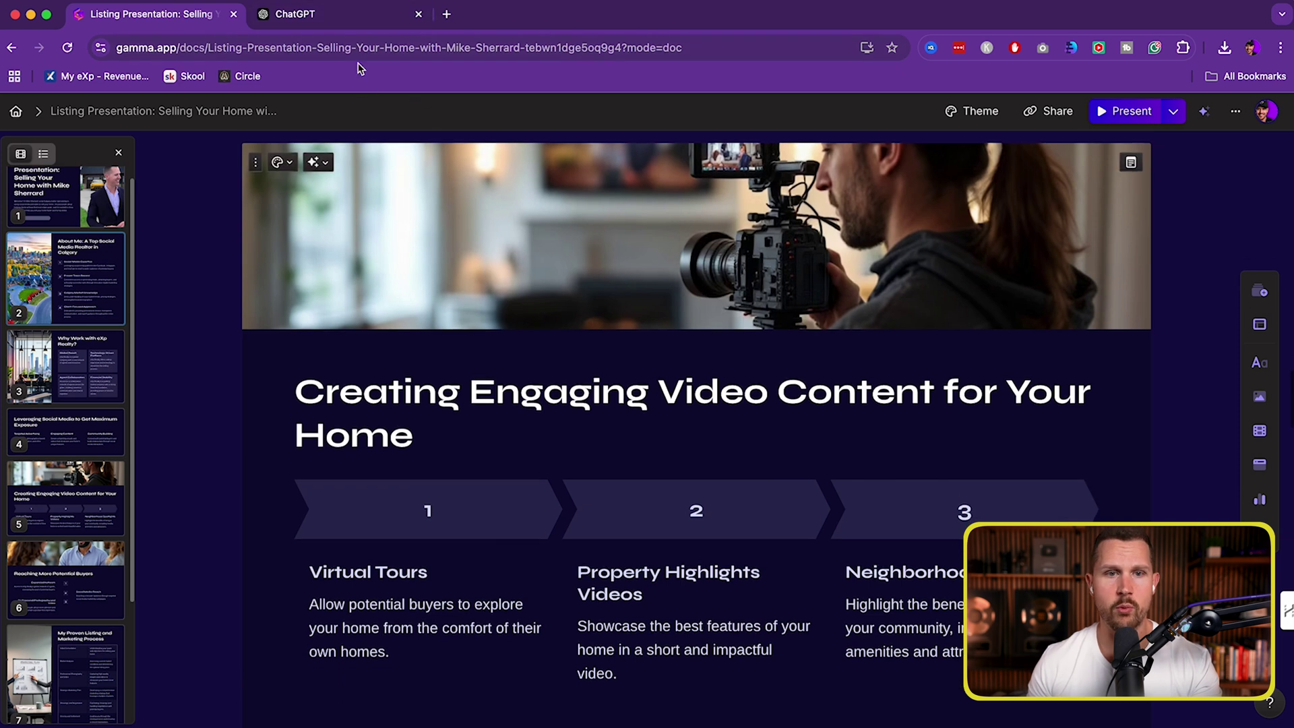
pyautogui.scroll(-2, 559, 283)
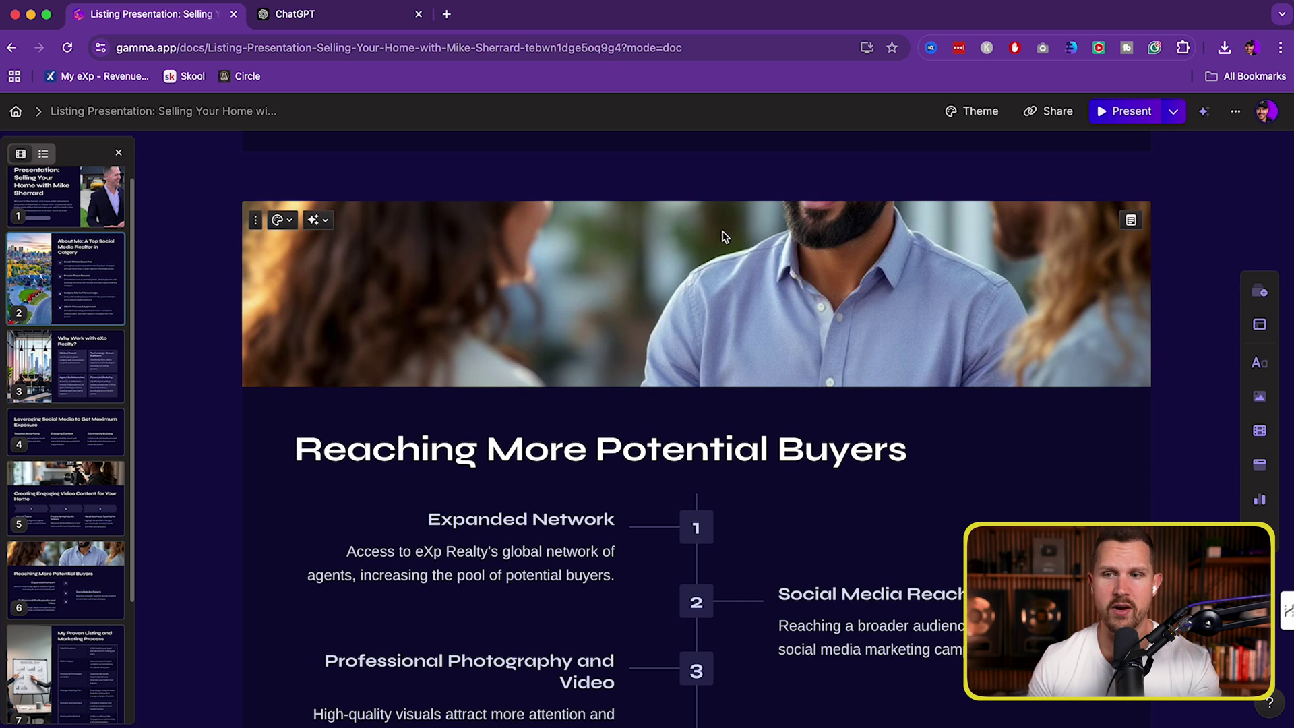
# - Change the Reaching More Potential Buyers card's layout so its accent image sits to the right of the text
pyautogui.click(278, 219)
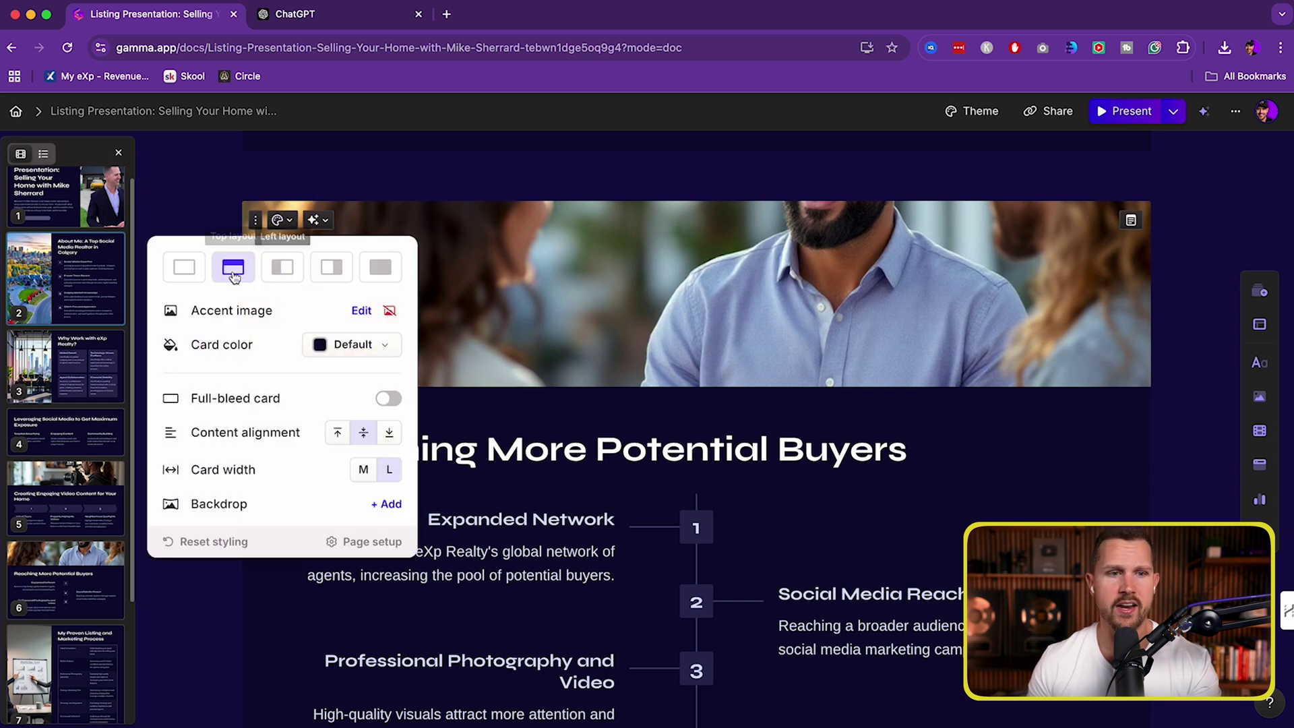
pyautogui.click(331, 267)
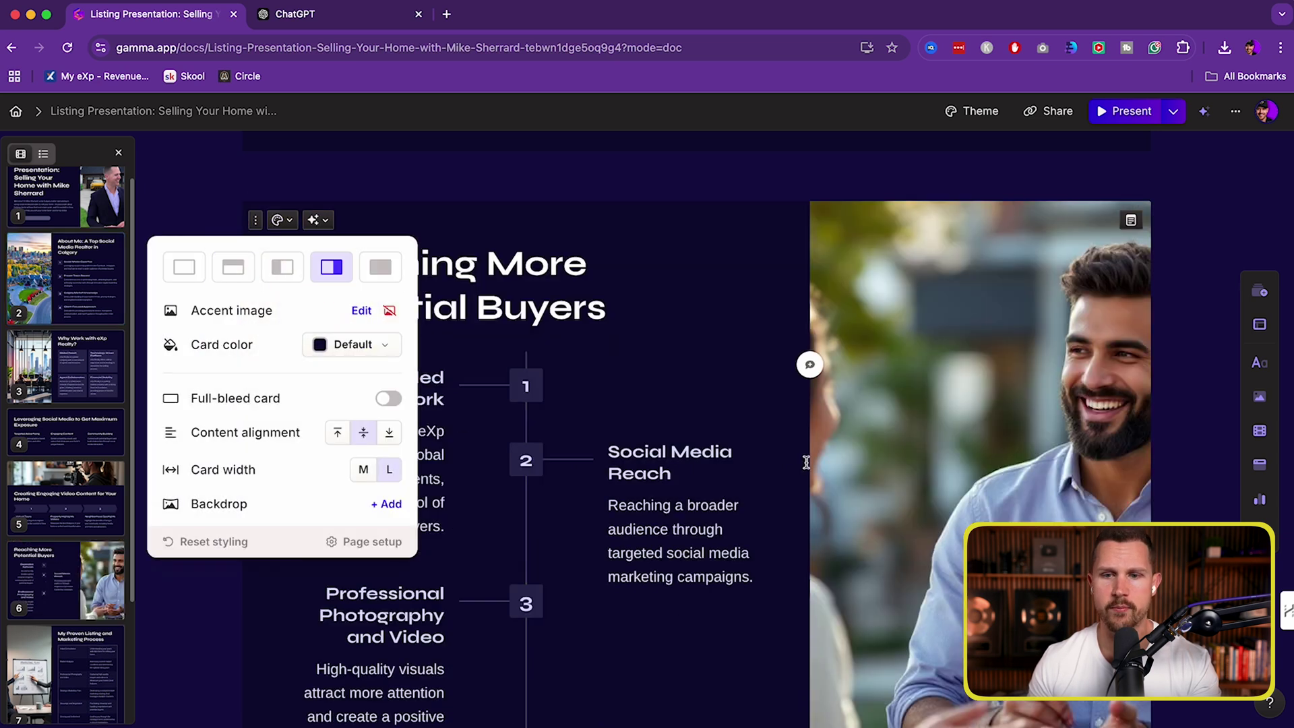
pyautogui.click(806, 462)
pyautogui.click(908, 433)
pyautogui.scroll(-2, 905, 431)
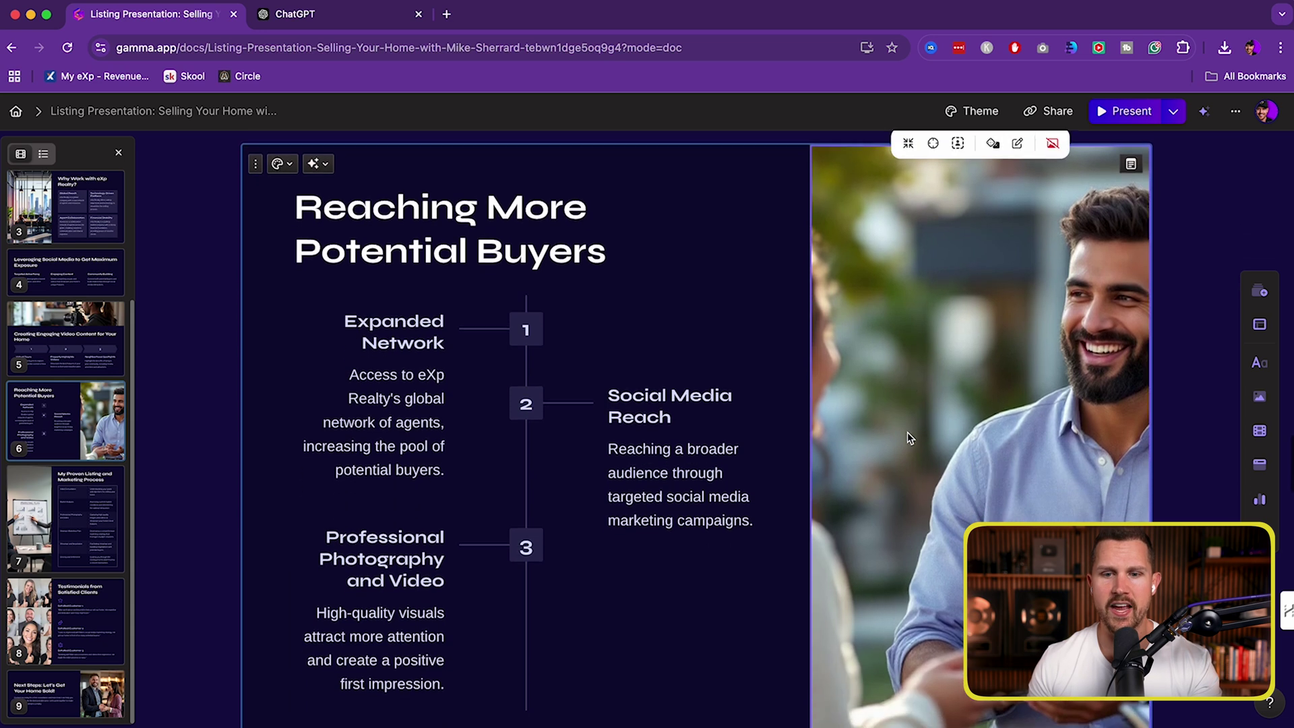
# - Switch to ChatGPT, generate an image with the prompt "Create an image of a beautiful luxury home" and download it
pyautogui.click(332, 20)
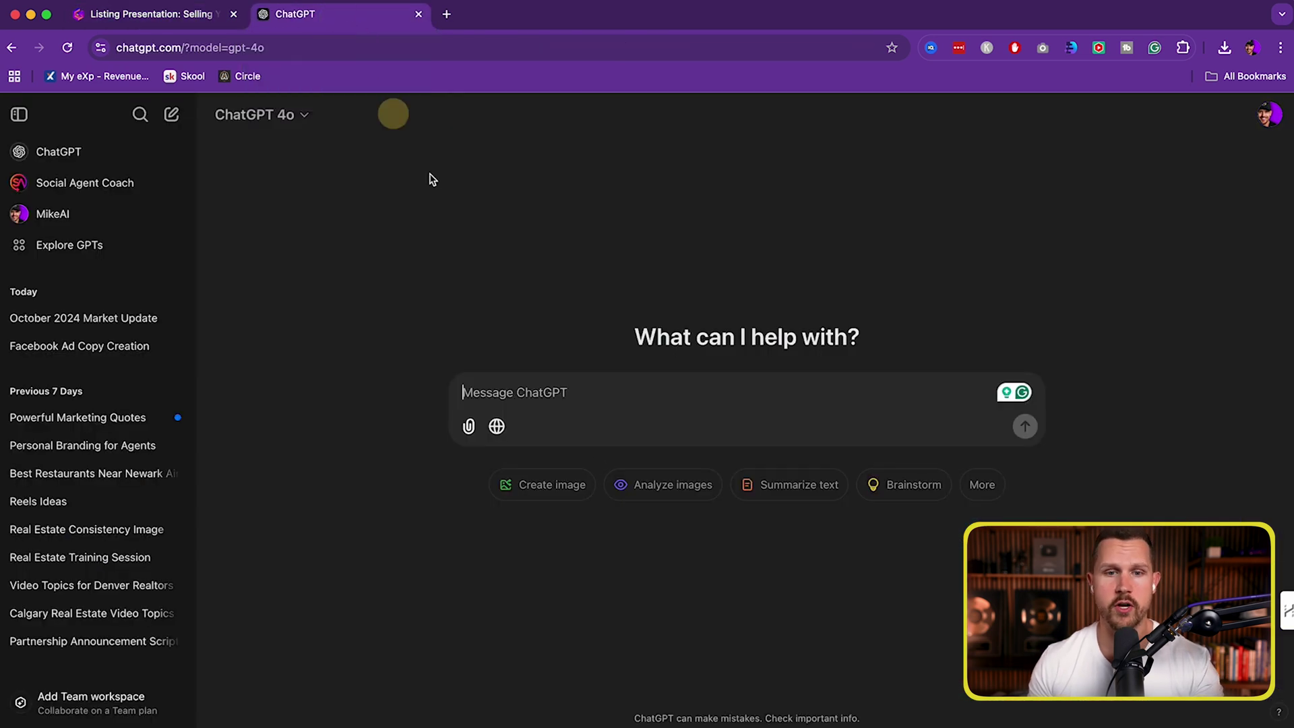
pyautogui.click(569, 482)
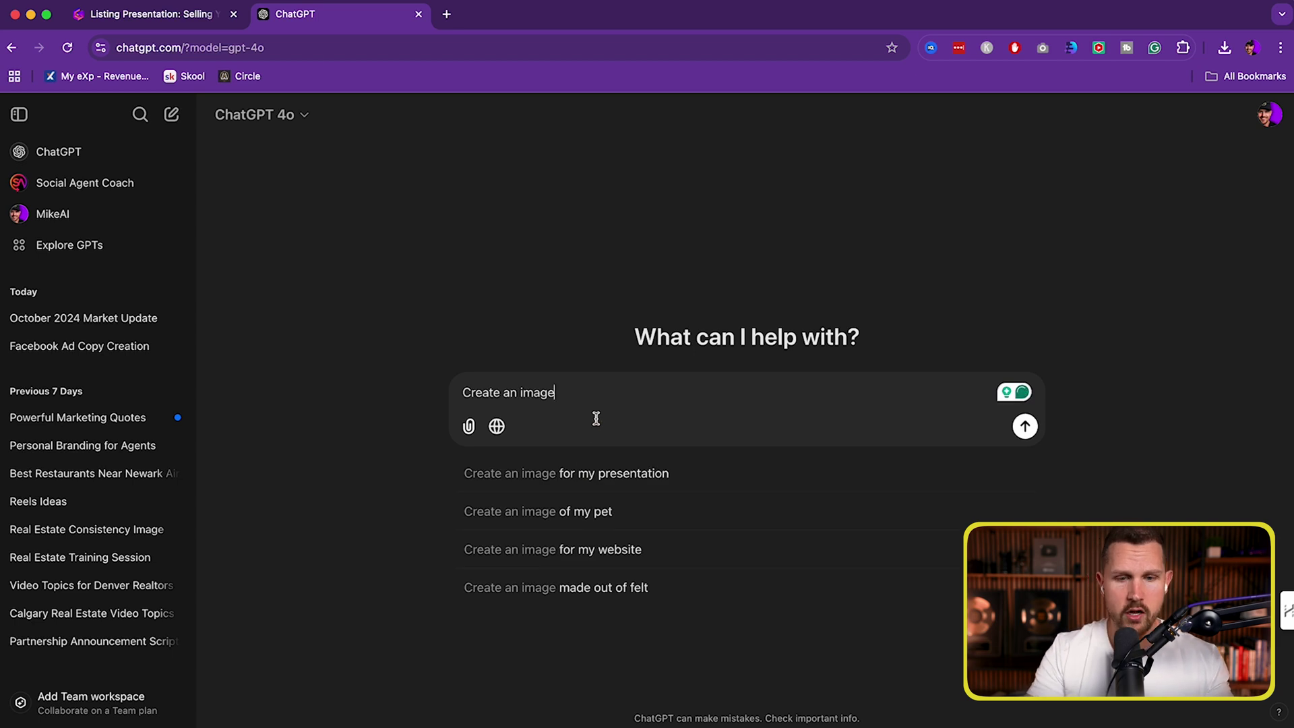
pyautogui.write('of a b')
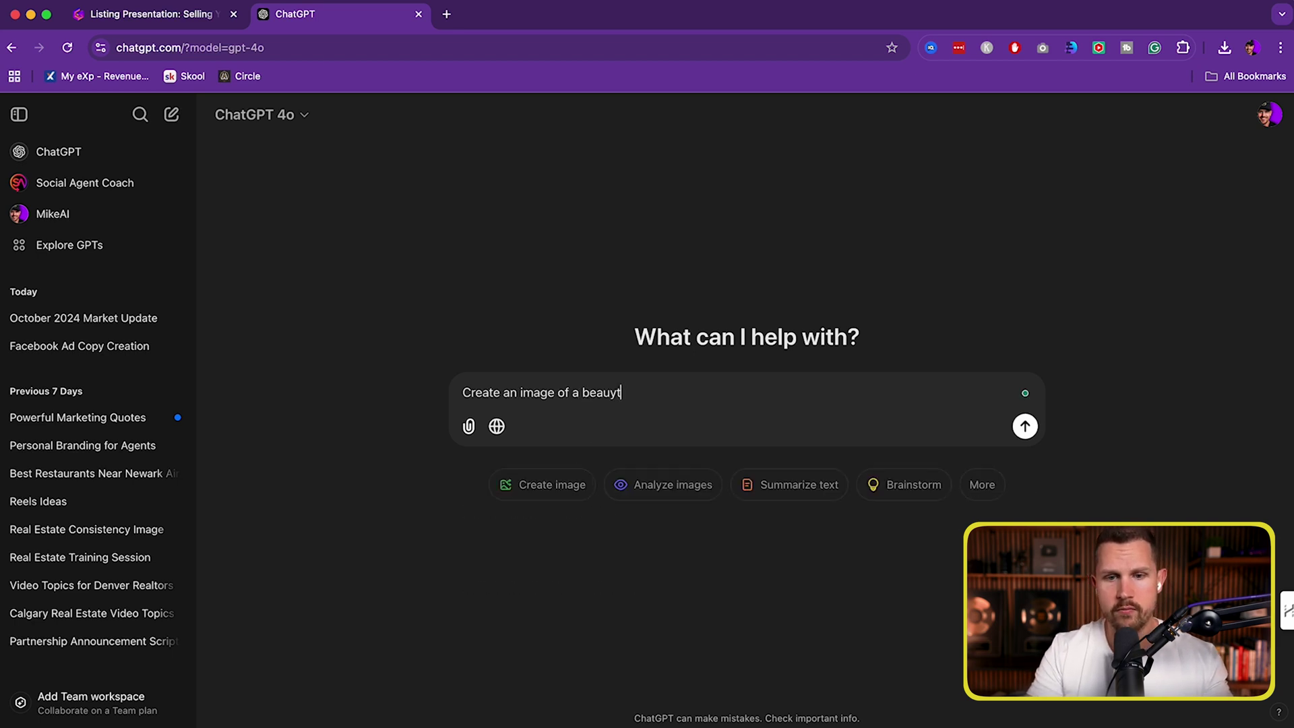
pyautogui.write('eautiful')
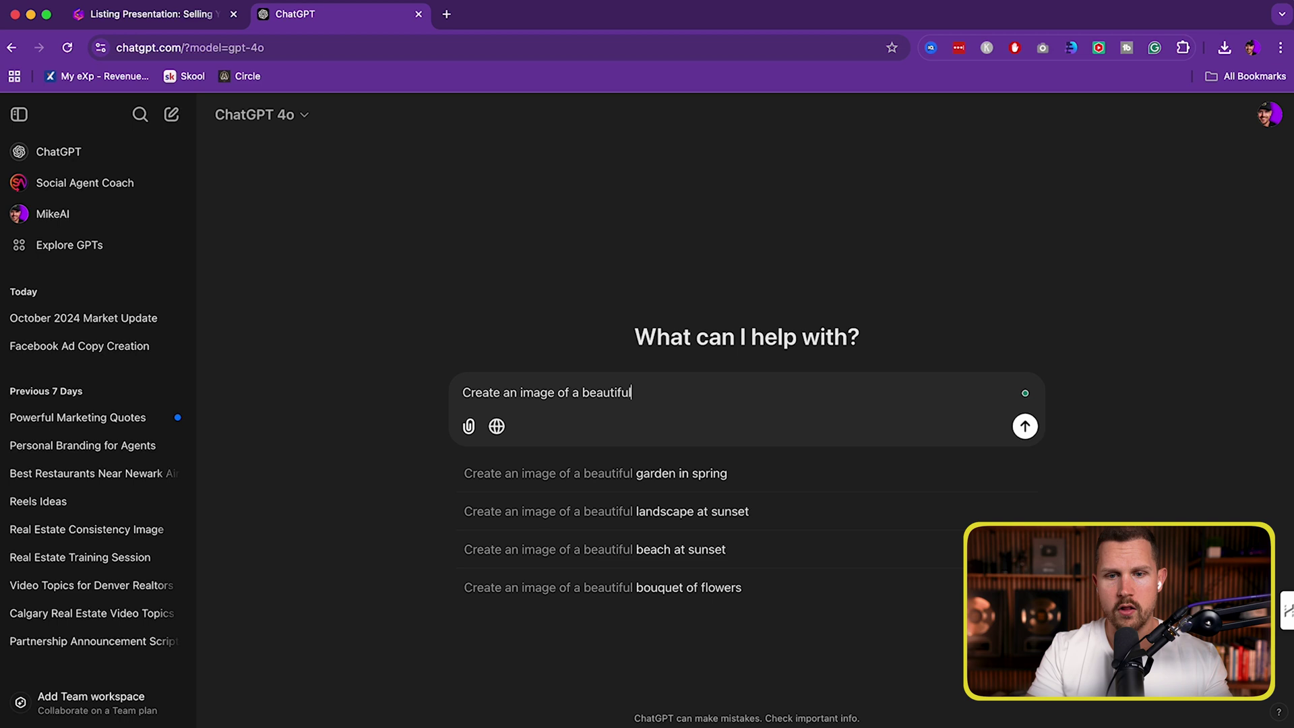
pyautogui.write(' luxury home')
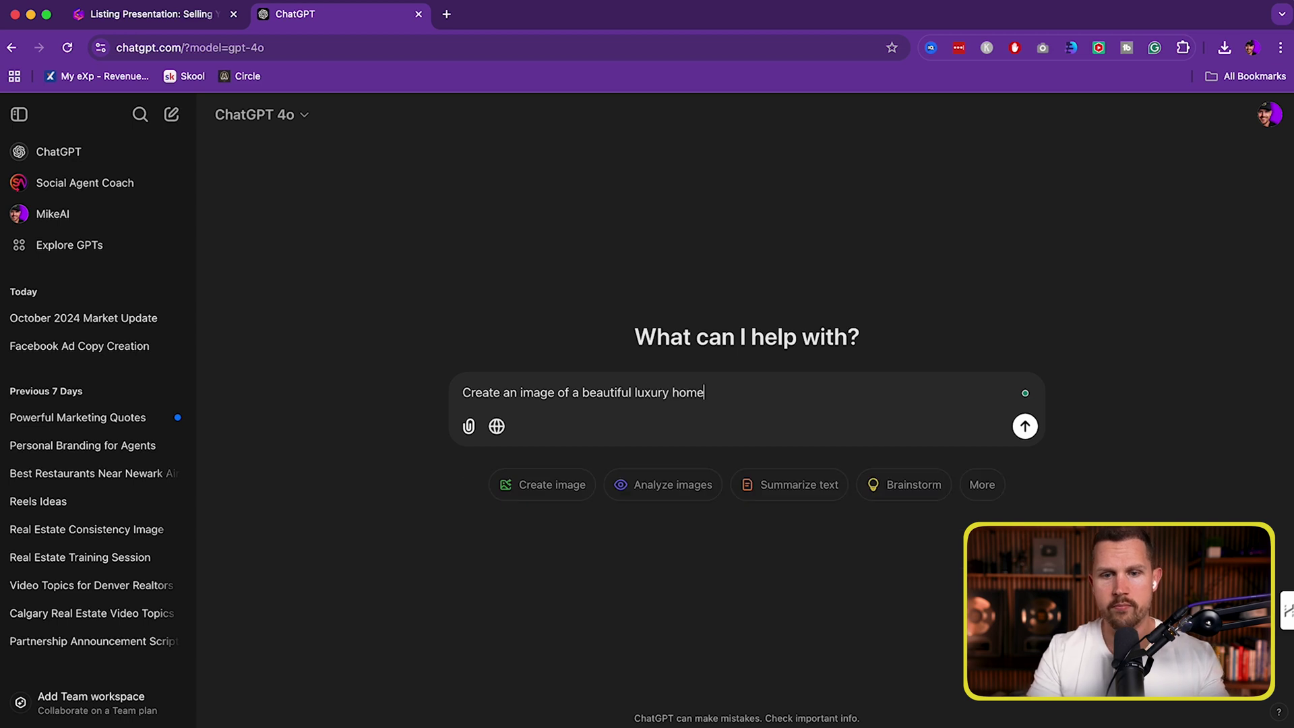
pyautogui.press('Return')
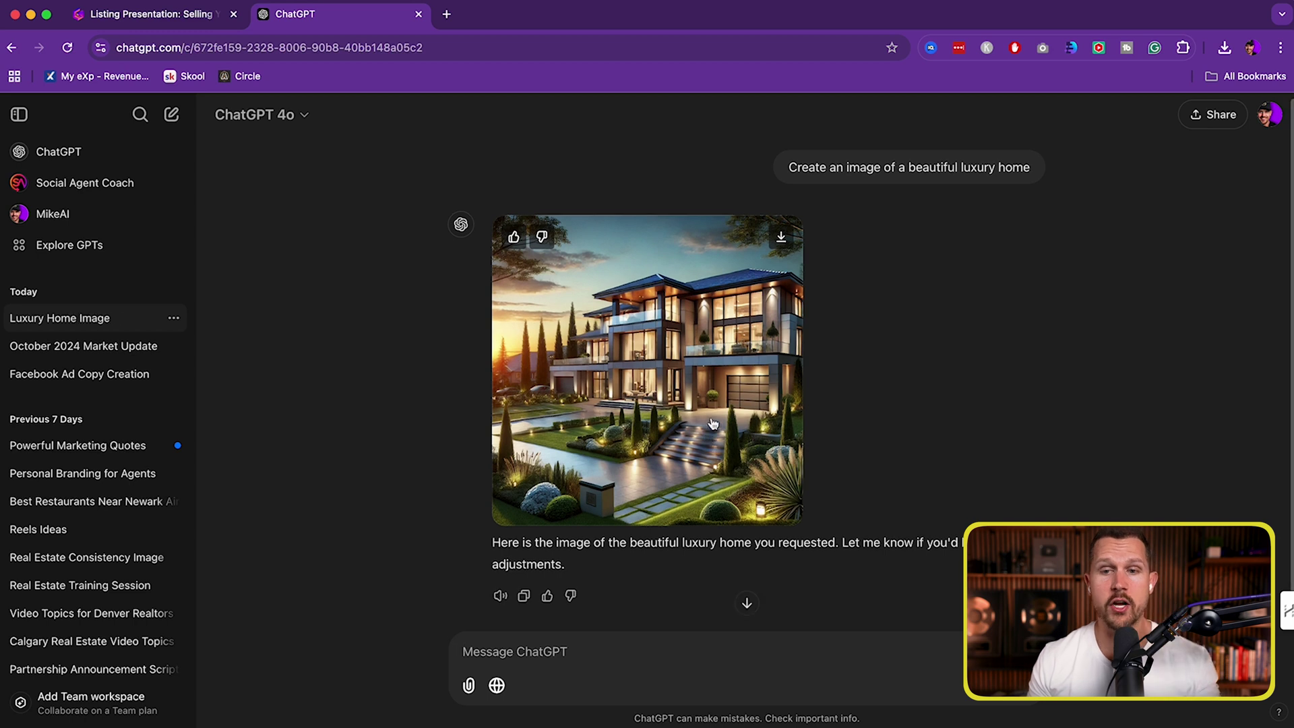
pyautogui.click(777, 238)
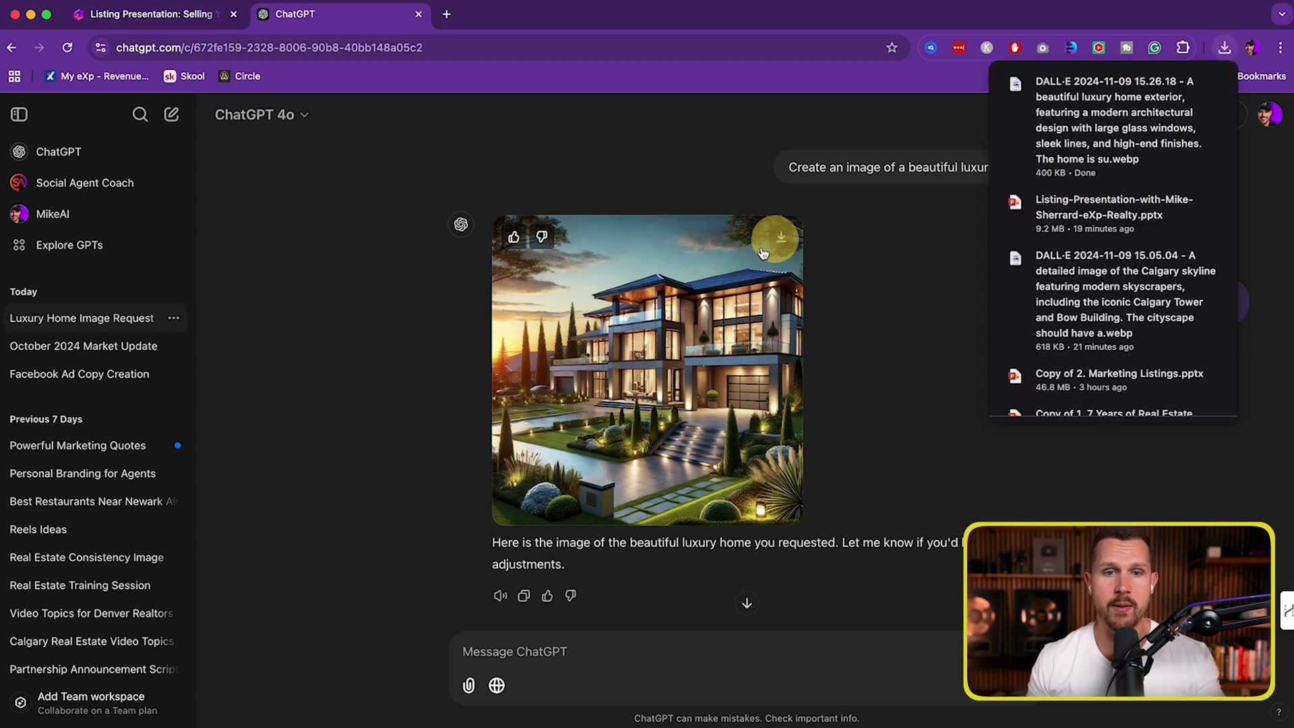
# - Back in Gamma, replace the Reaching More Potential Buyers card's accent image with the downloaded luxury home image
pyautogui.click(202, 14)
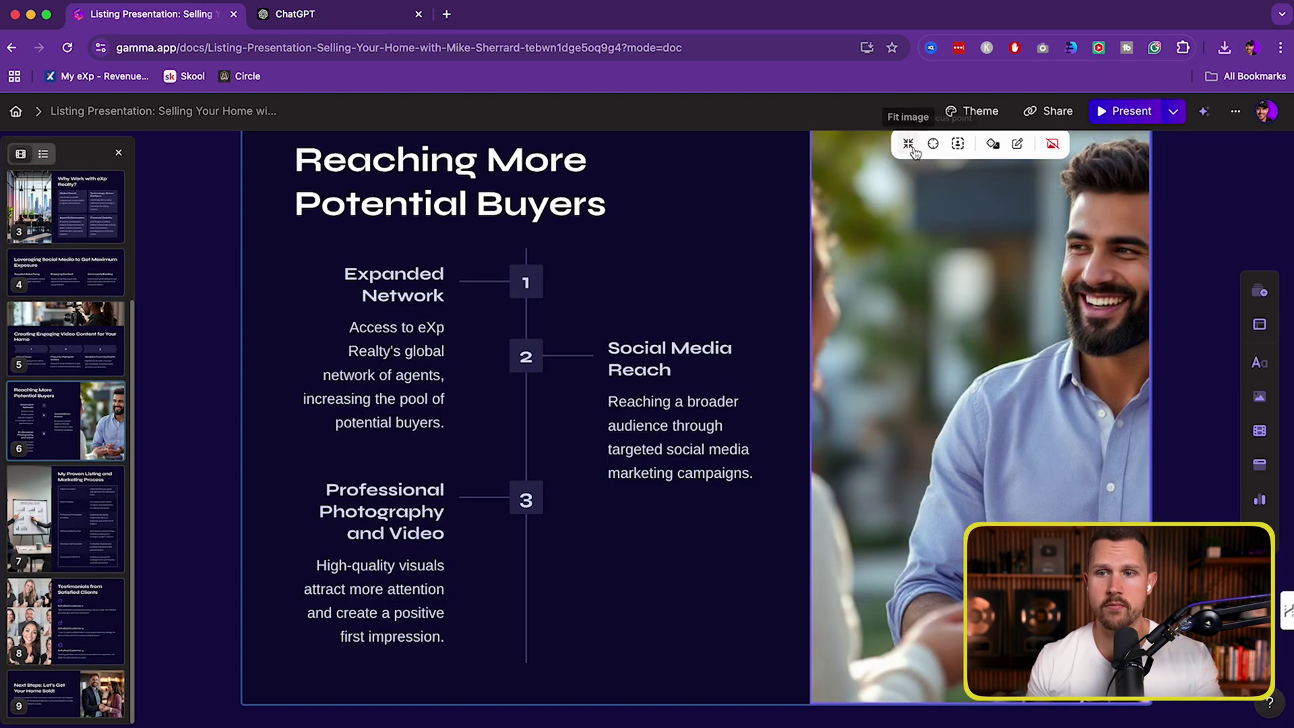
pyautogui.click(1052, 143)
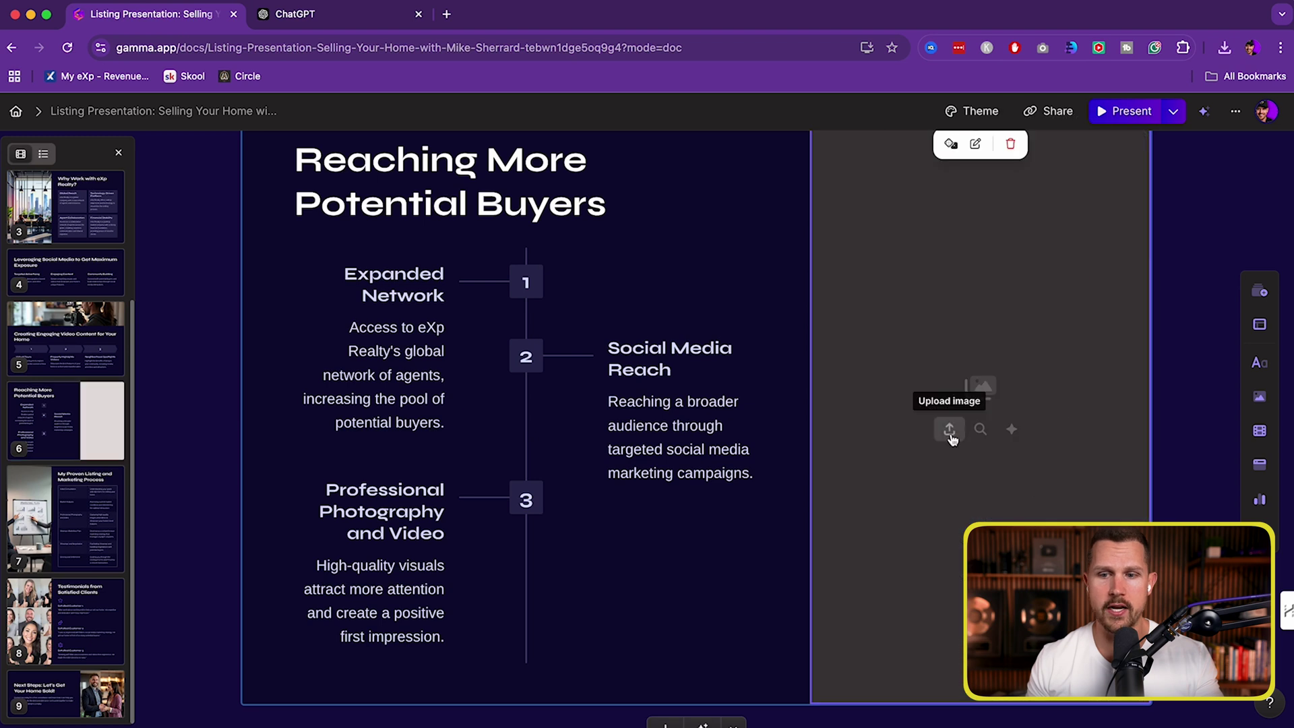
pyautogui.click(949, 429)
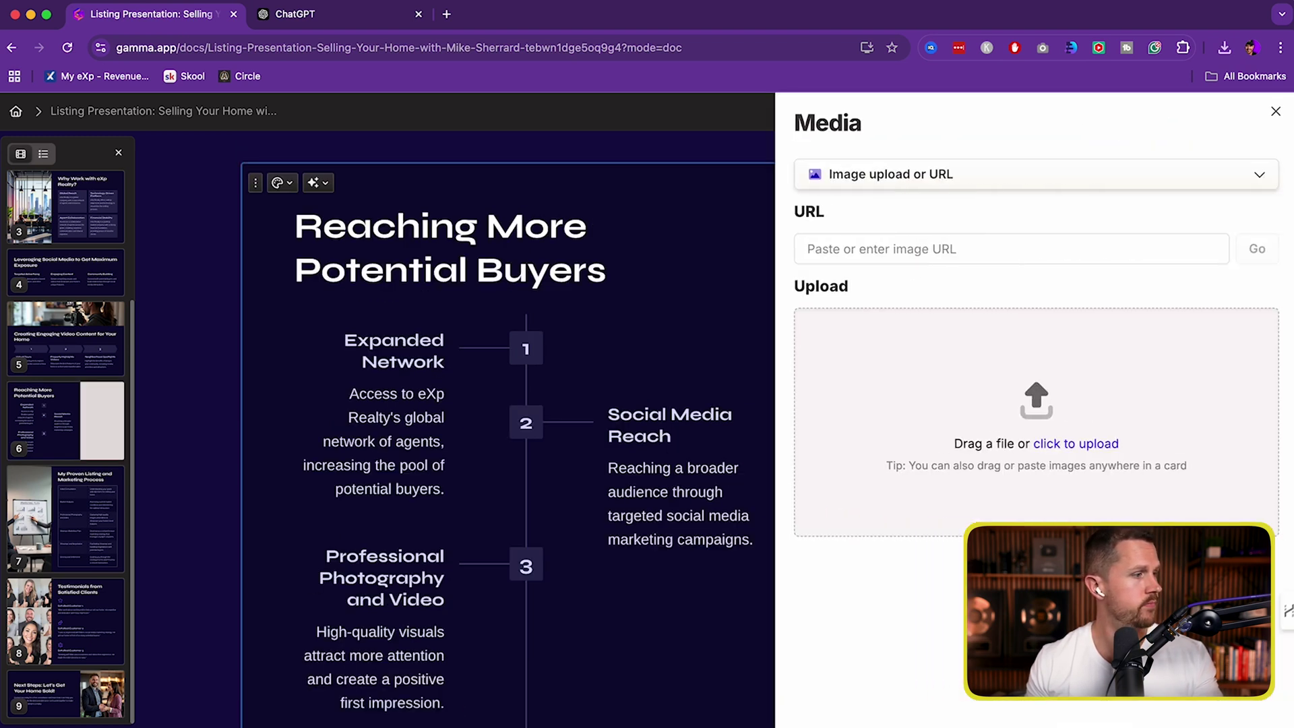
pyautogui.moveTo(5, 561); pyautogui.dragTo(1106, 435)
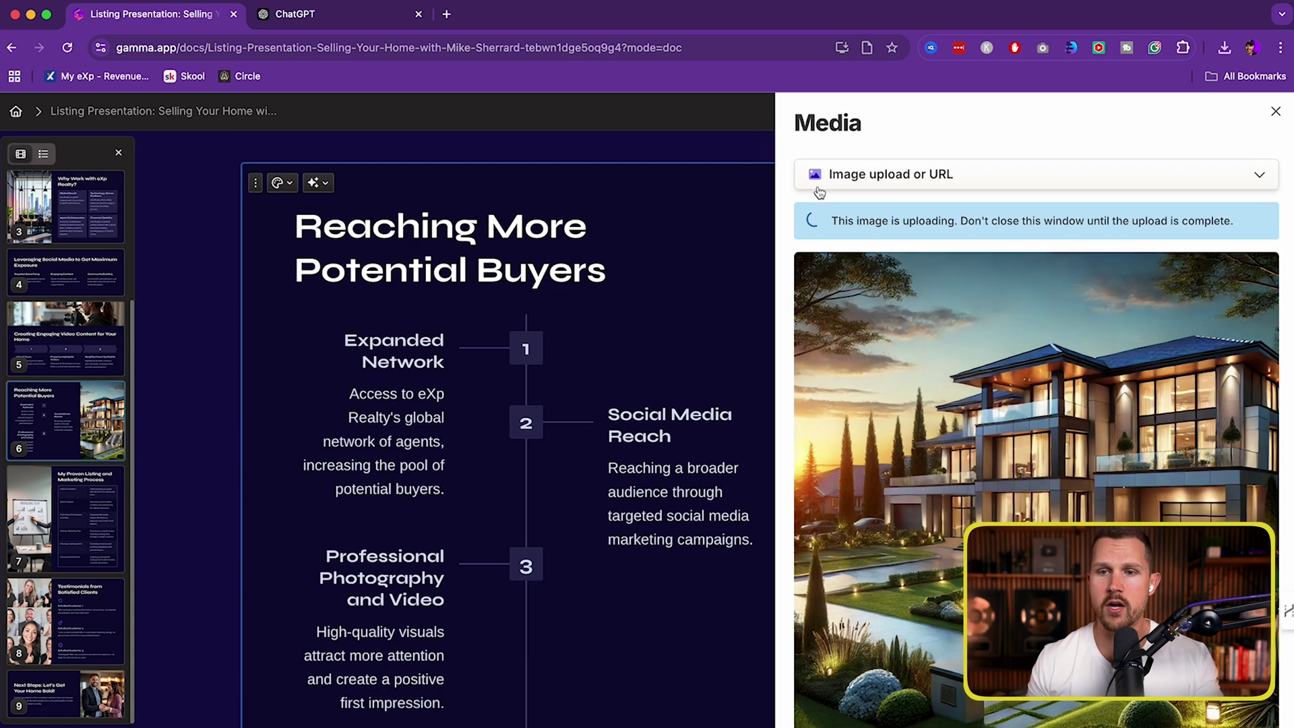
pyautogui.click(1275, 113)
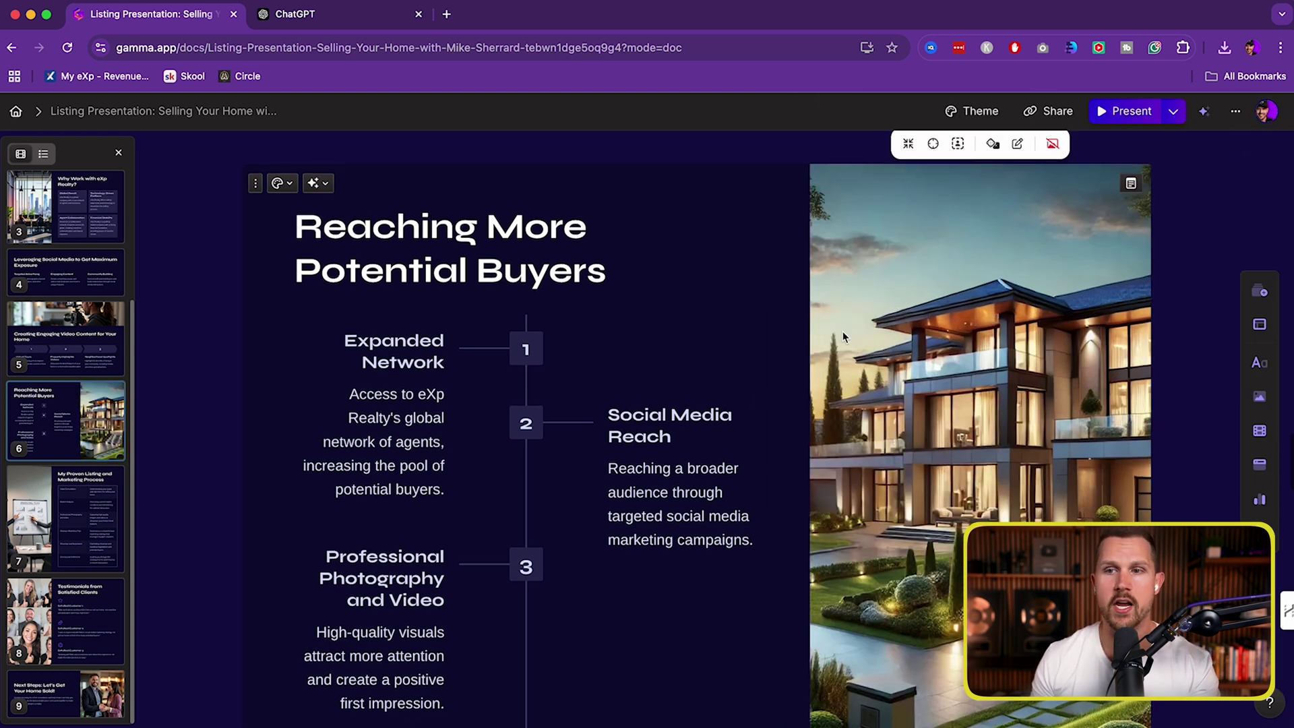
# - Insert a blank card directly above the Leveraging Social Media to Get Maximum Exposure card
pyautogui.scroll(2, 842, 335)
pyautogui.scroll(10, 843, 337)
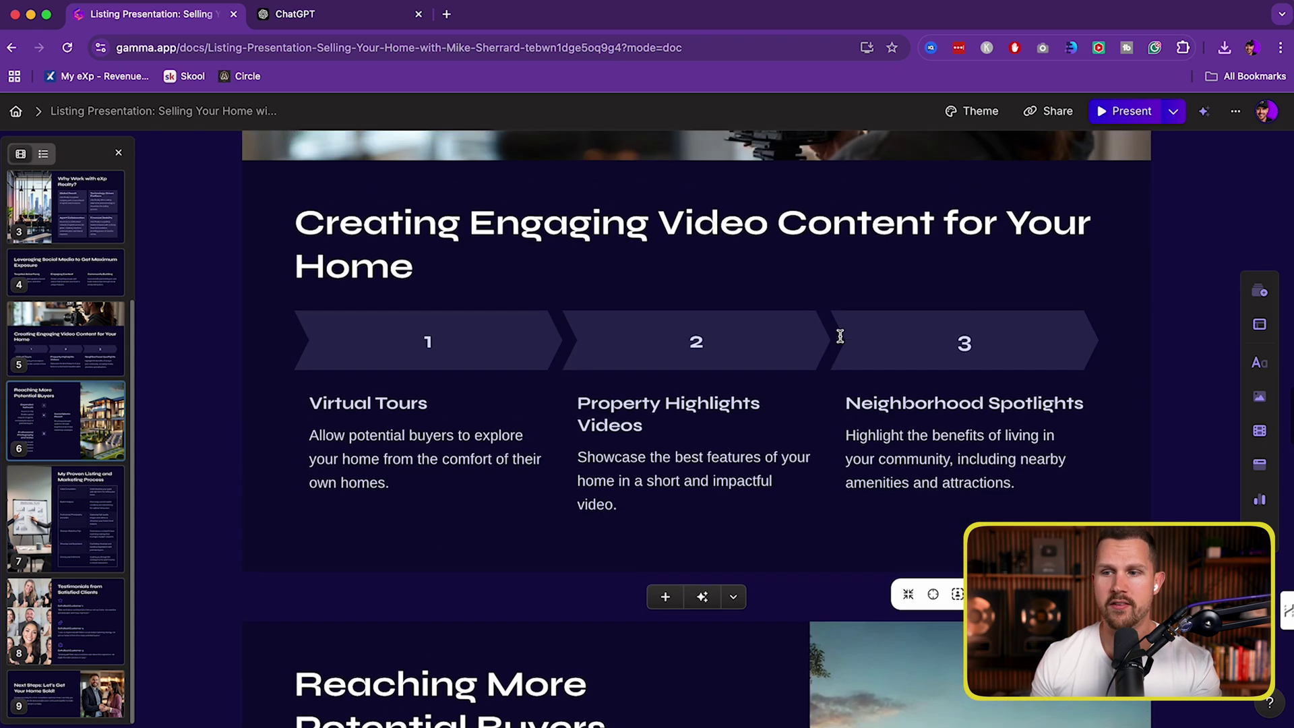
pyautogui.scroll(12, 839, 335)
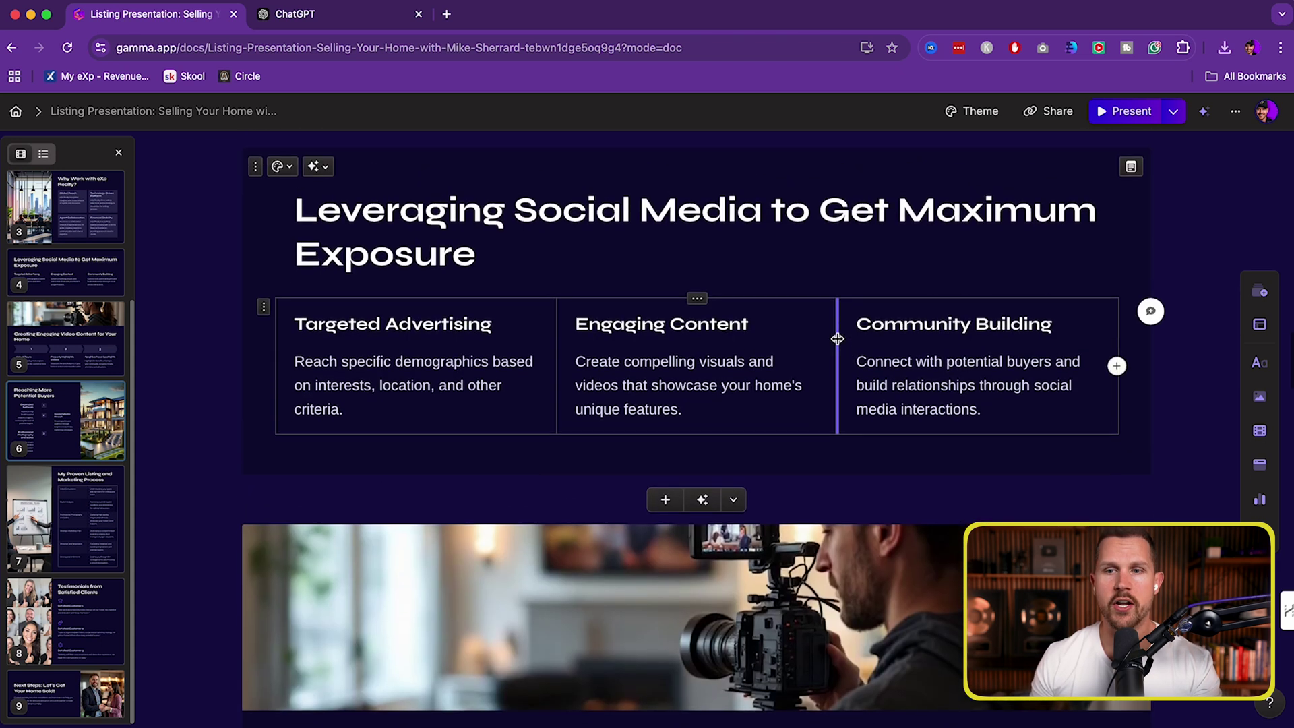
pyautogui.scroll(-7, 835, 340)
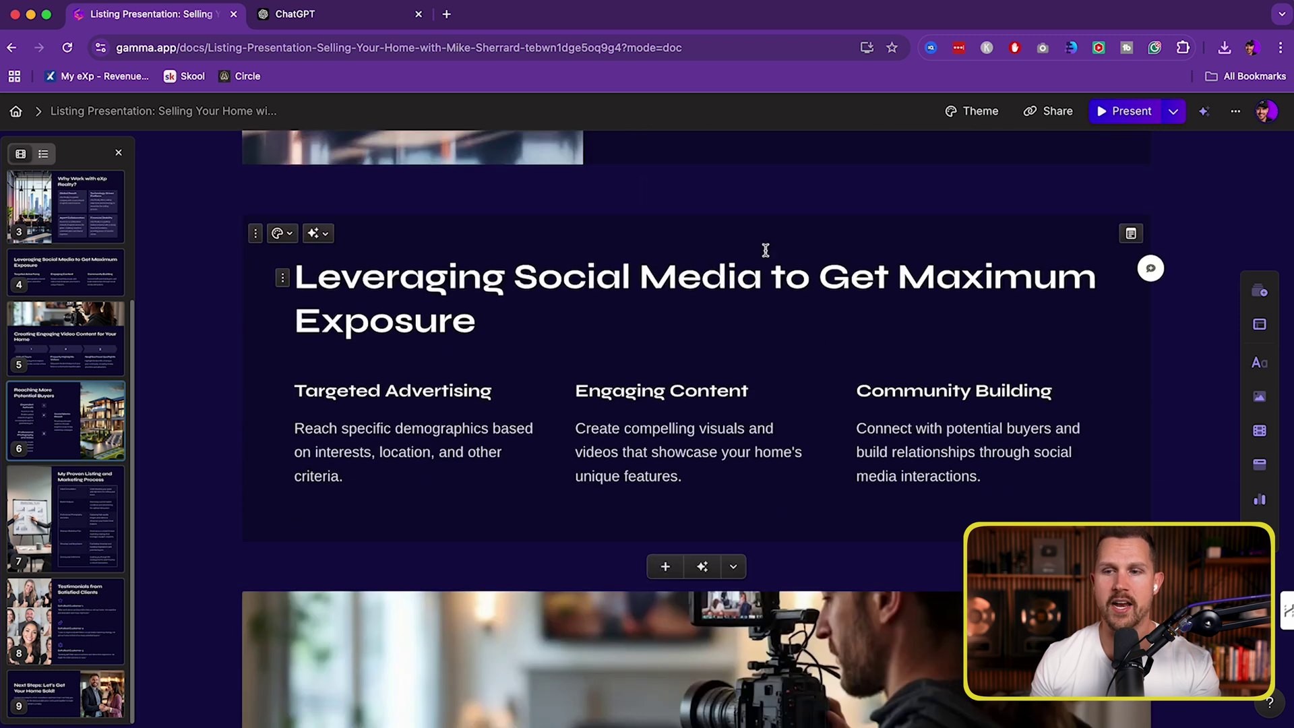
pyautogui.click(1260, 291)
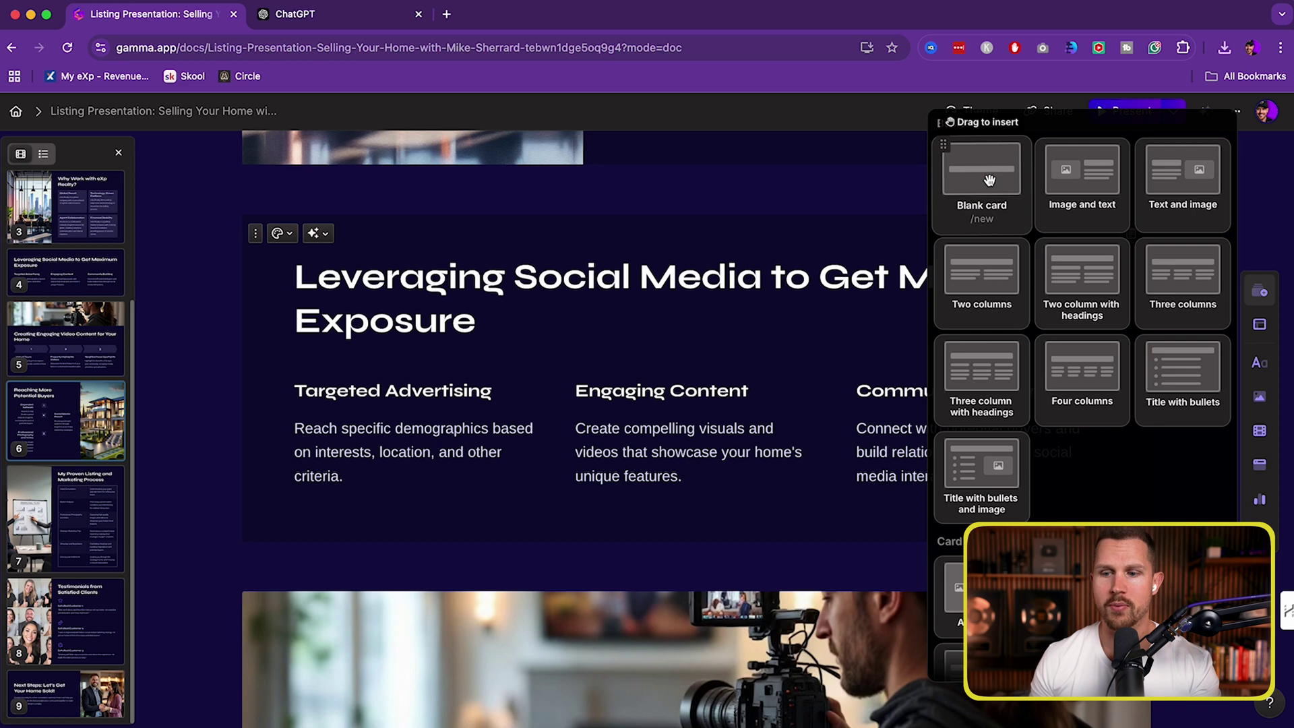
pyautogui.moveTo(989, 180); pyautogui.dragTo(667, 200)
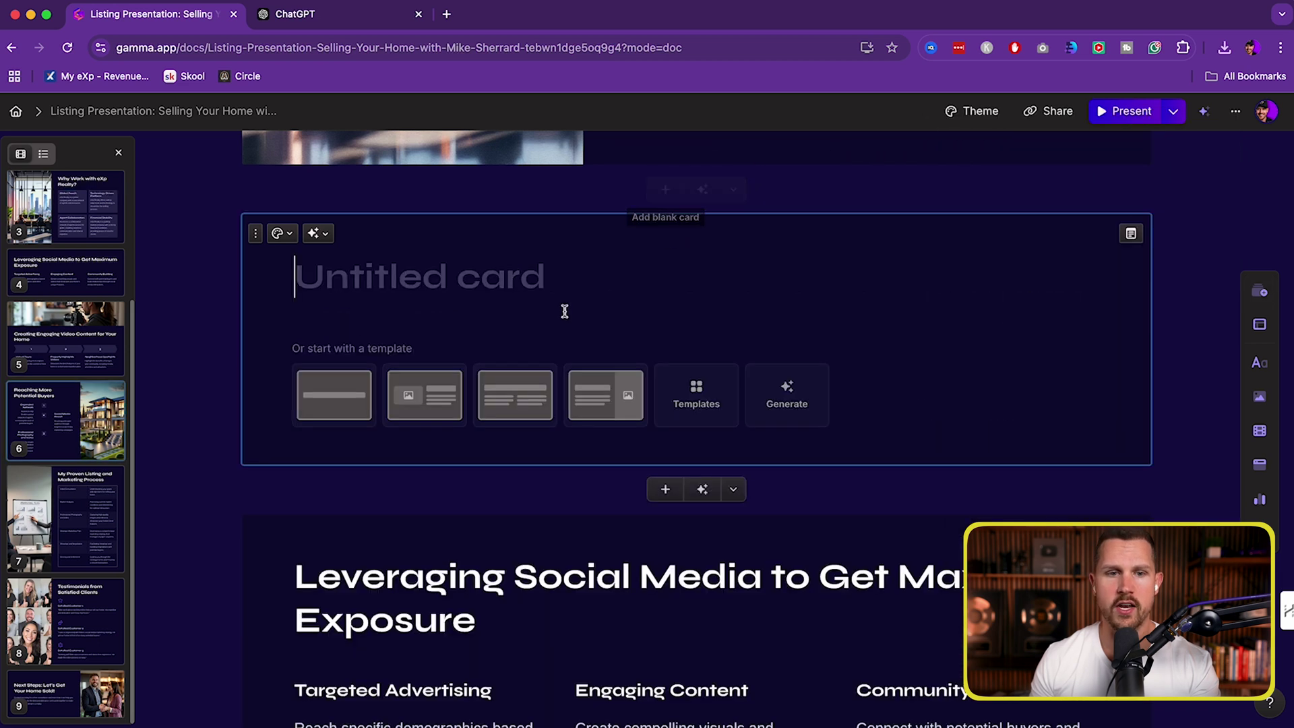
# - Title the new blank card "Calgary Market Data Analysis" and start an empty text line below the title
pyautogui.write('Calga')
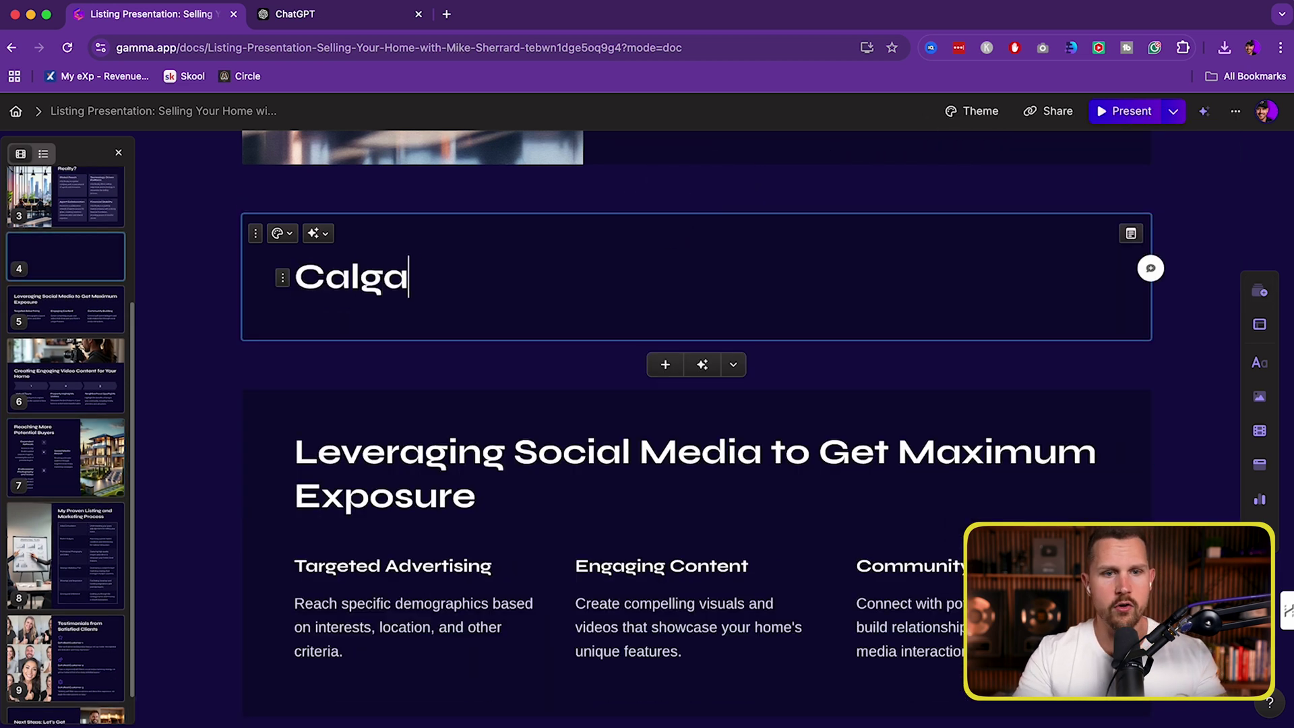
pyautogui.write('ry Market Date')
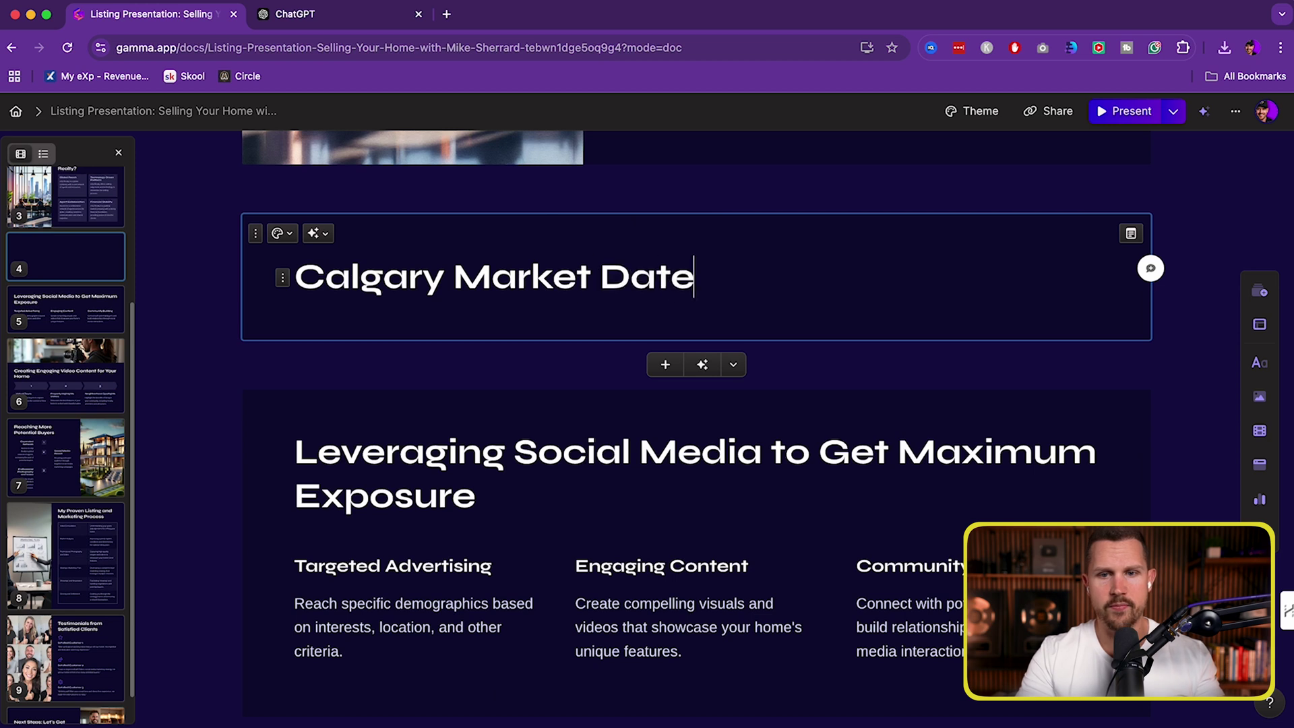
pyautogui.press('BackSpace')
pyautogui.write('a Analy')
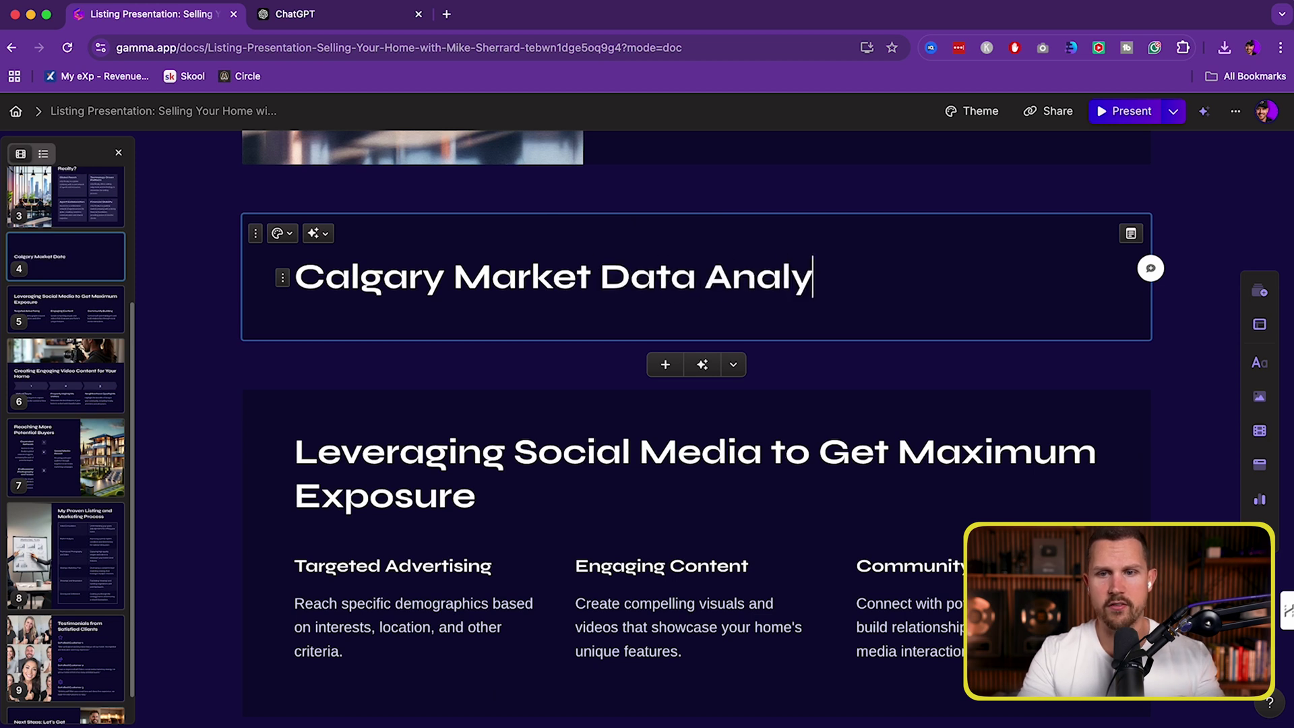
pyautogui.write('sis')
pyautogui.press('Return')
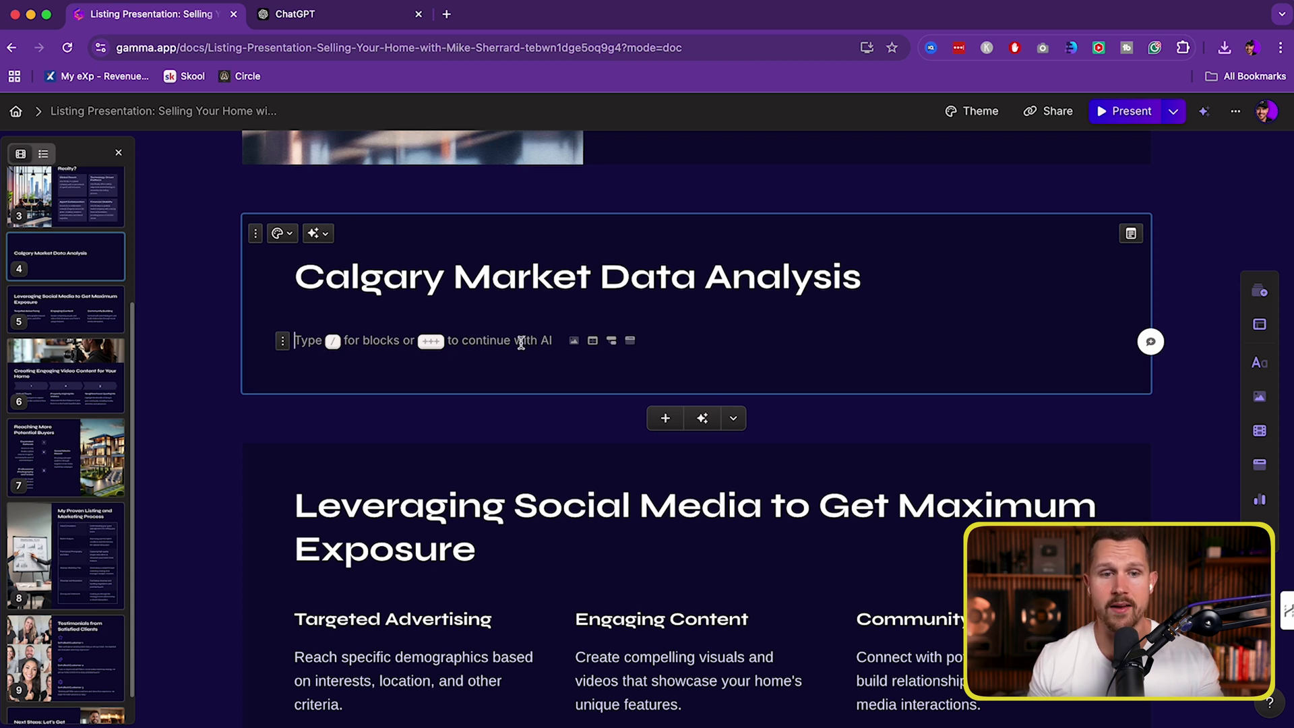
# - In a new ChatGPT chat, submit "Provide me with the real estate market data for Calgary, Alberta for October 2024 that I can provide to educate my clients"
pyautogui.click(317, 14)
pyautogui.click(171, 115)
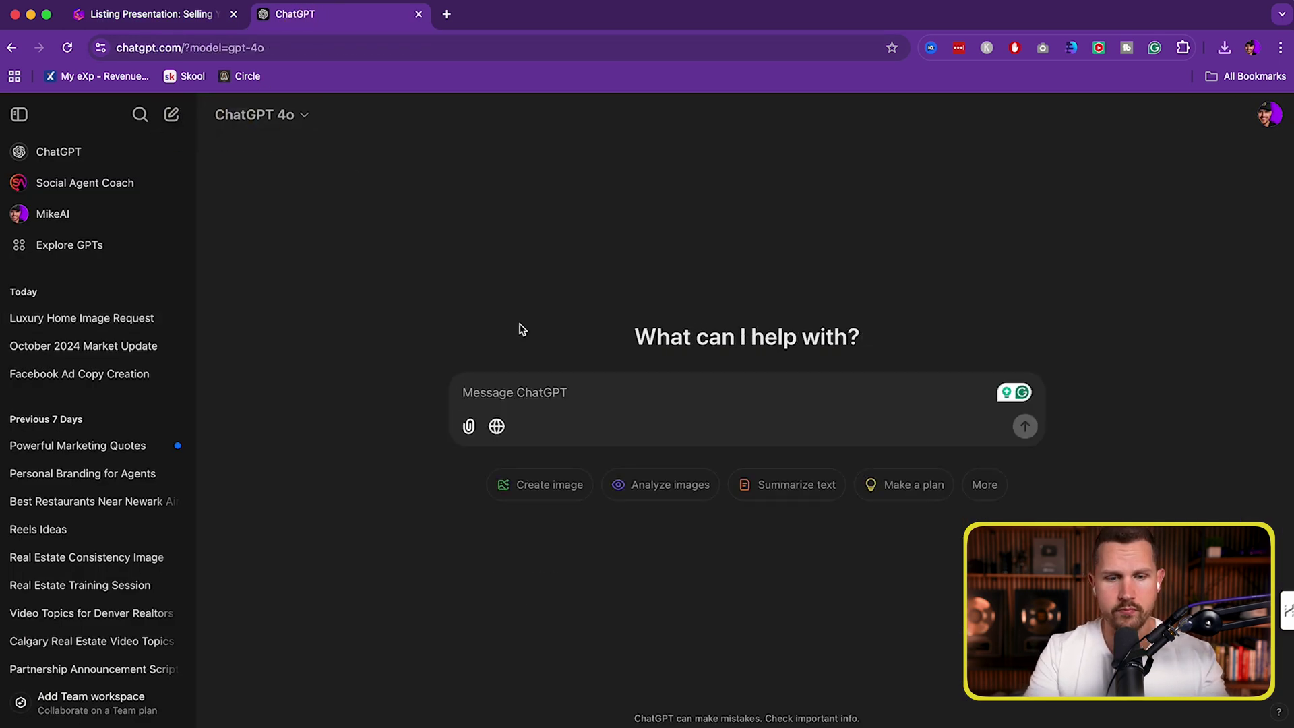
pyautogui.write('Provide me with the real estate market data for Calgary, Alberta for October 2024')
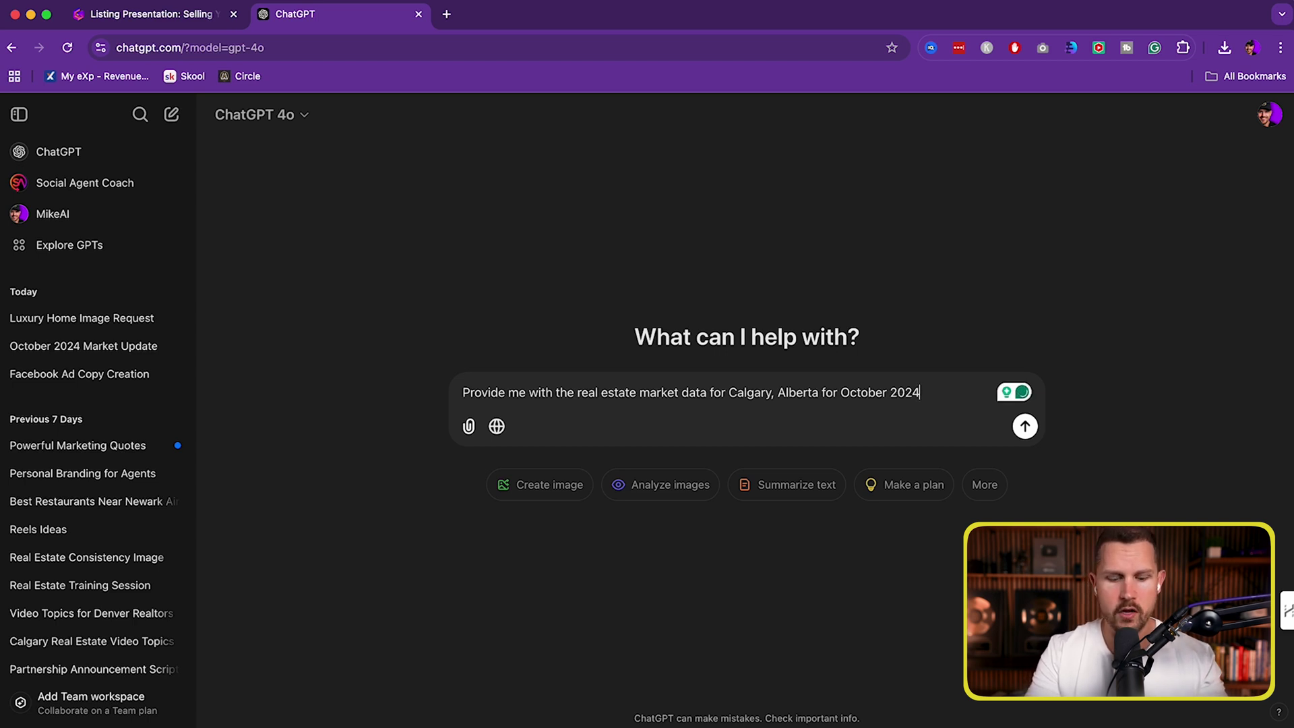
pyautogui.write('that I ca')
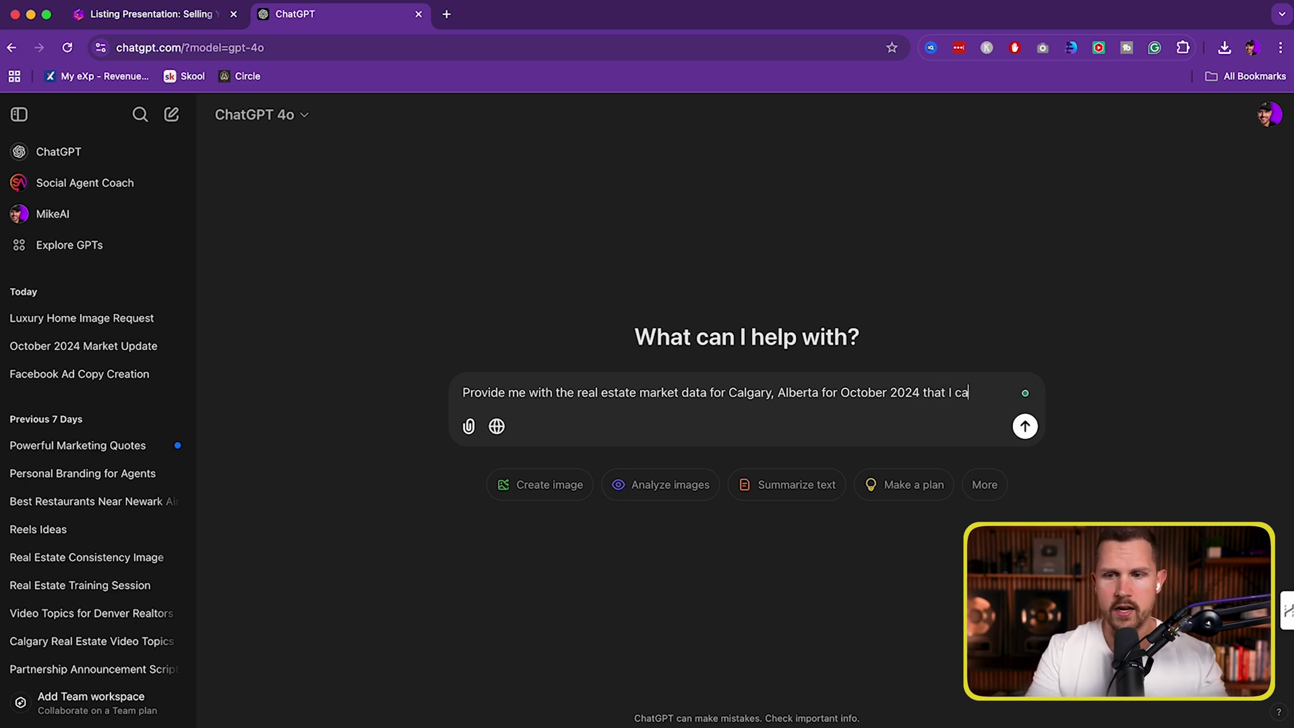
pyautogui.write('n provide to educate my clients')
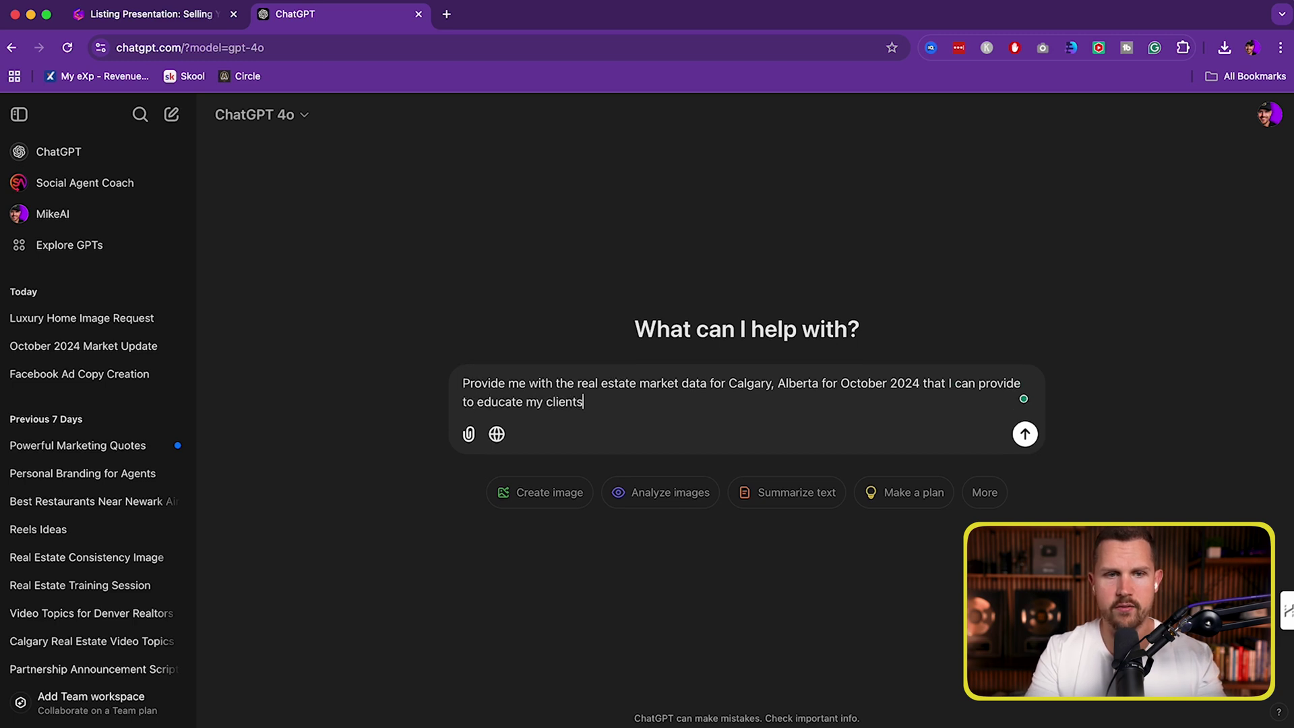
pyautogui.press('Return')
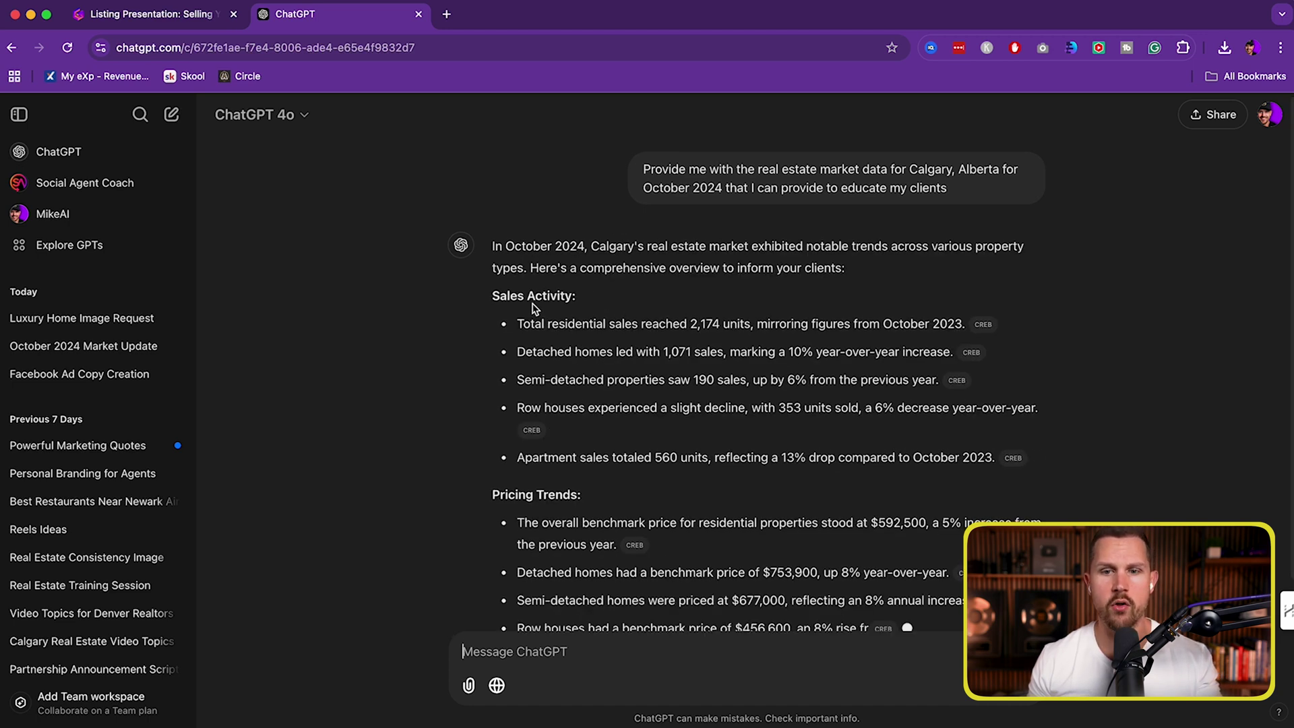
# - Read through ChatGPT's Calgary market overview, covering sales activity, pricing trends, inventory, regional highlights and market insights
pyautogui.scroll(-5, 587, 458)
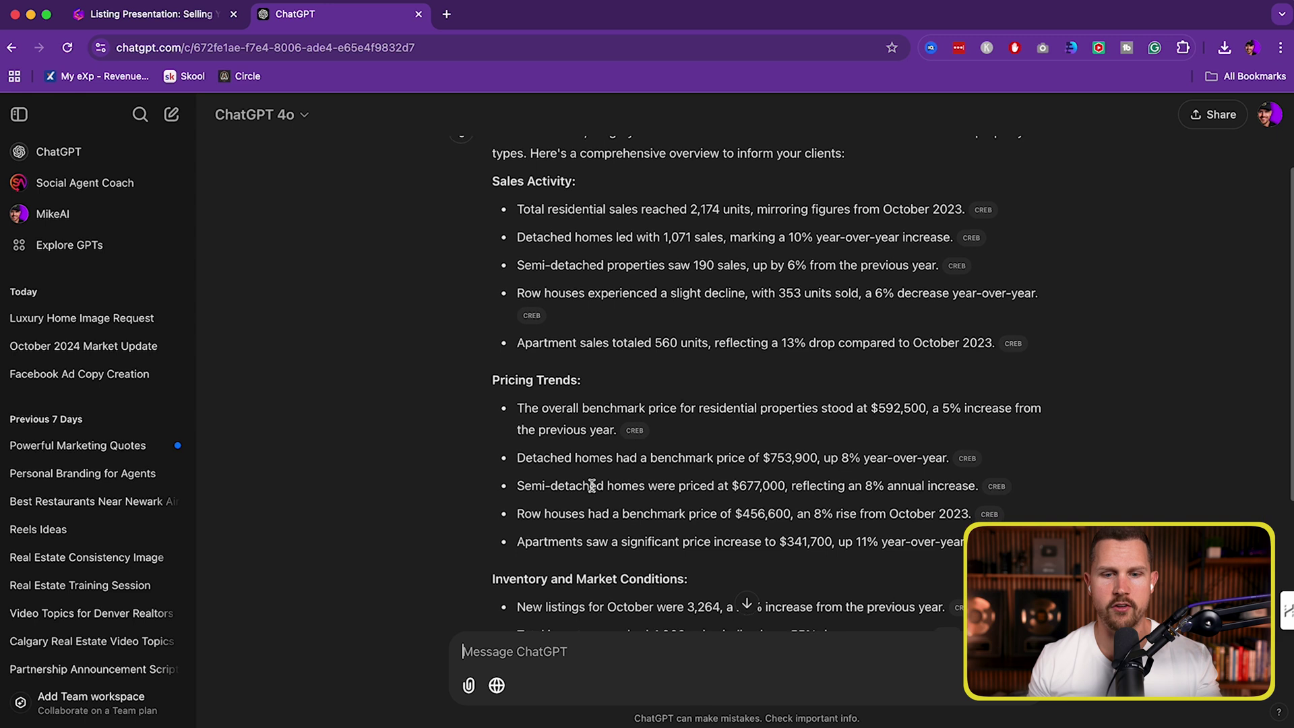
pyautogui.scroll(-3, 577, 400)
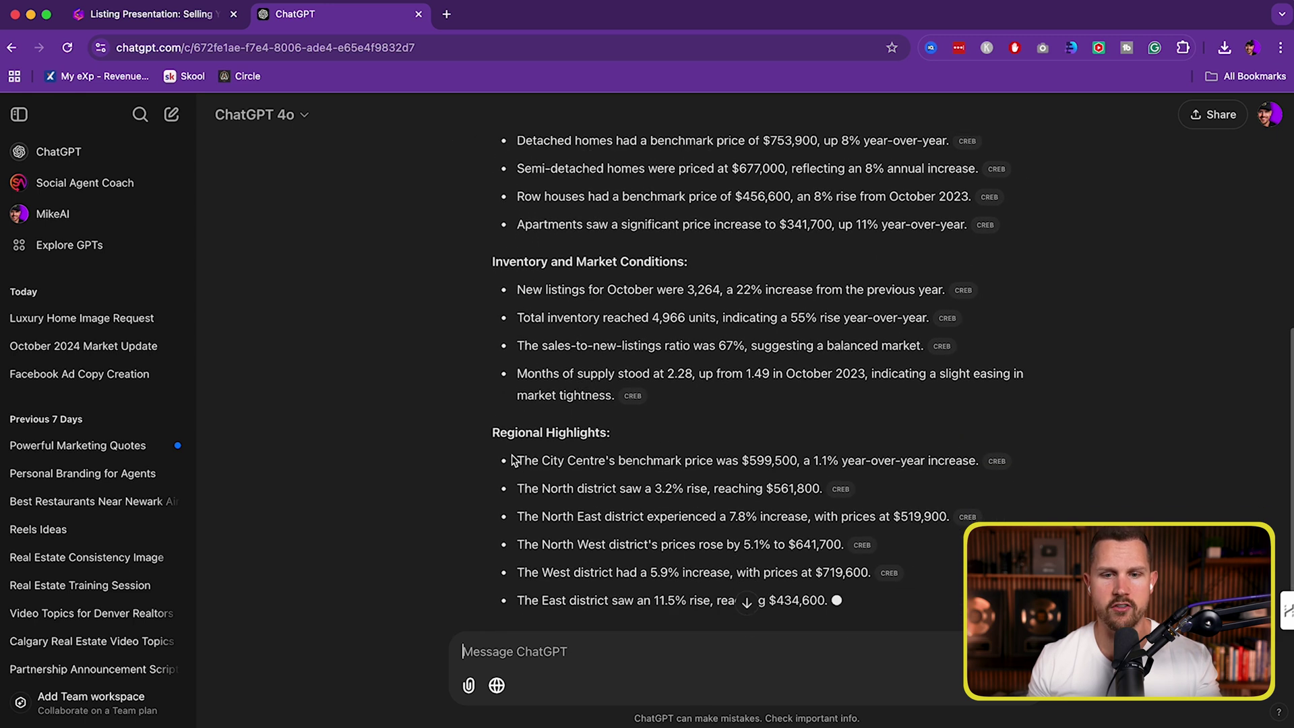
pyautogui.scroll(-1, 529, 438)
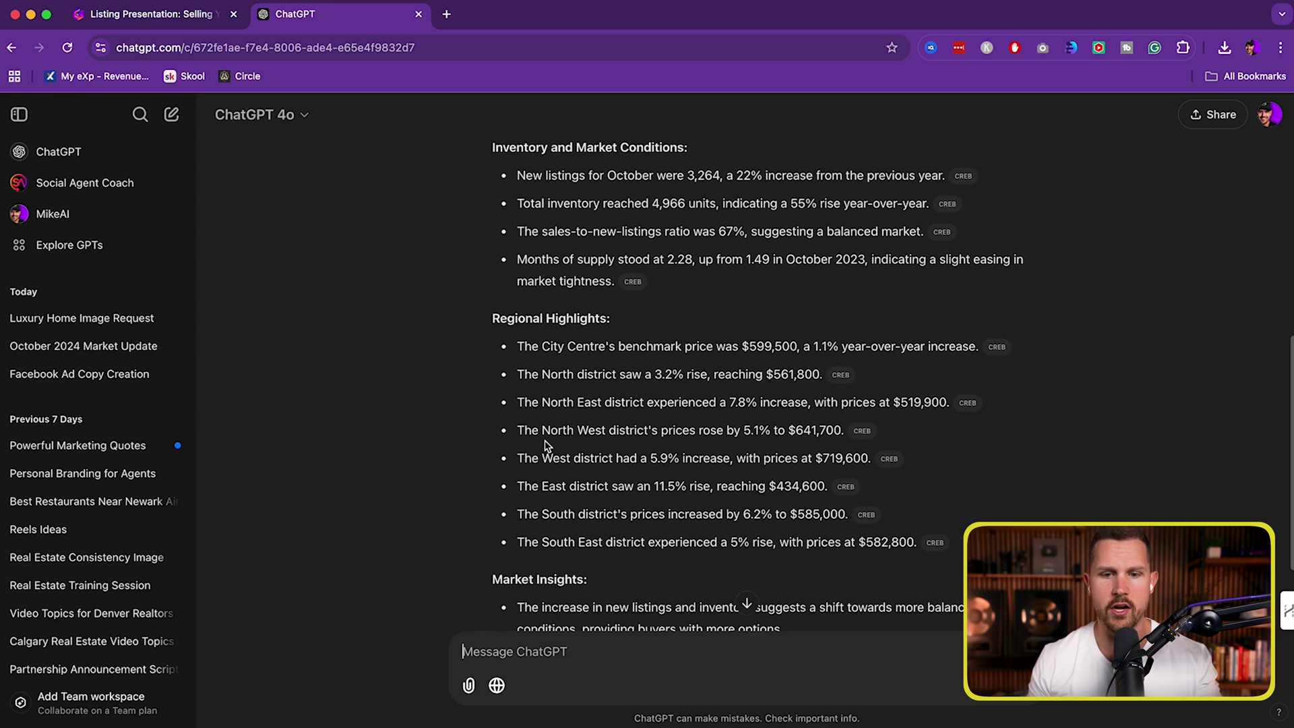
pyautogui.scroll(-3, 653, 453)
pyautogui.scroll(-5, 653, 453)
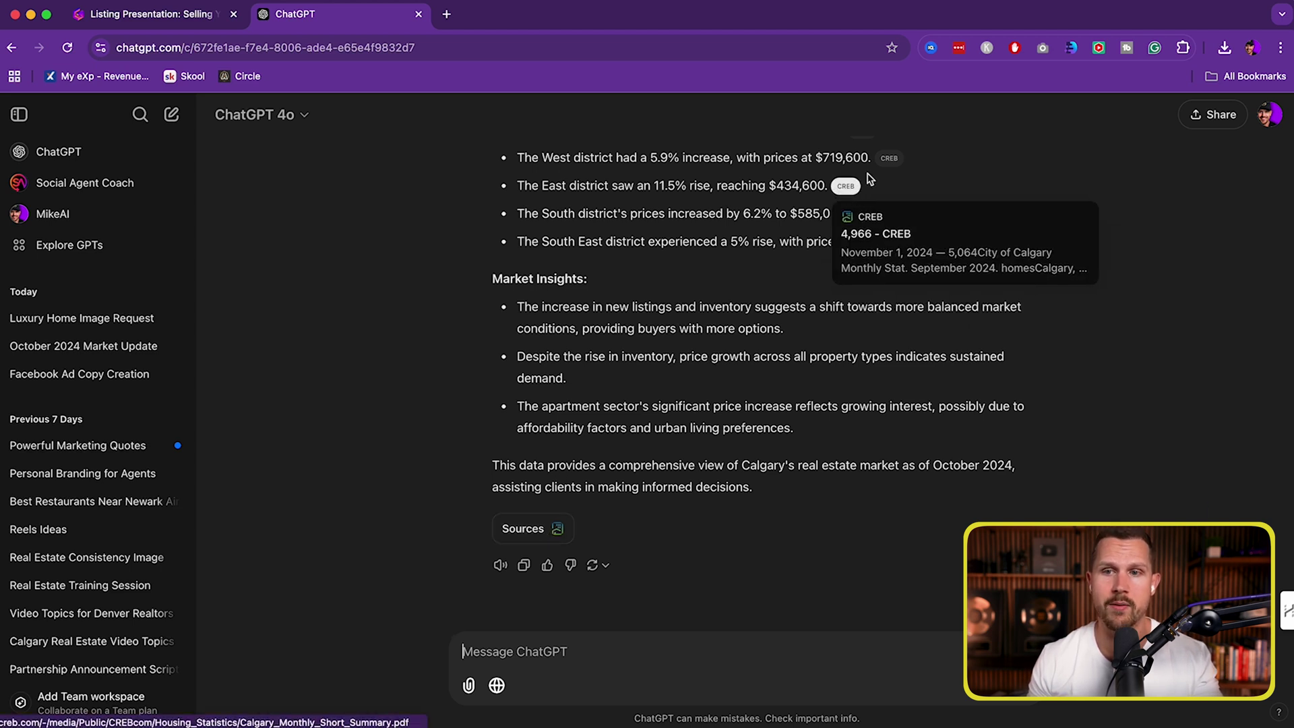
pyautogui.scroll(6, 811, 303)
pyautogui.scroll(4, 811, 303)
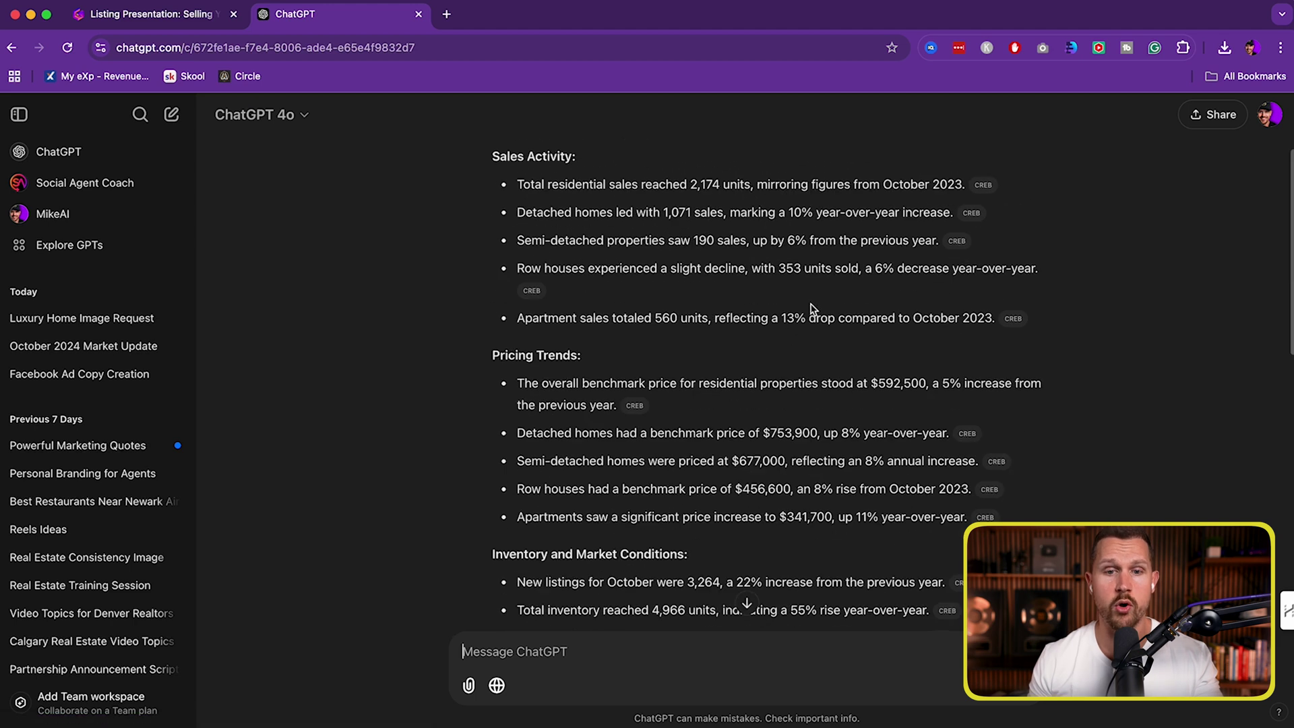
pyautogui.scroll(2, 811, 309)
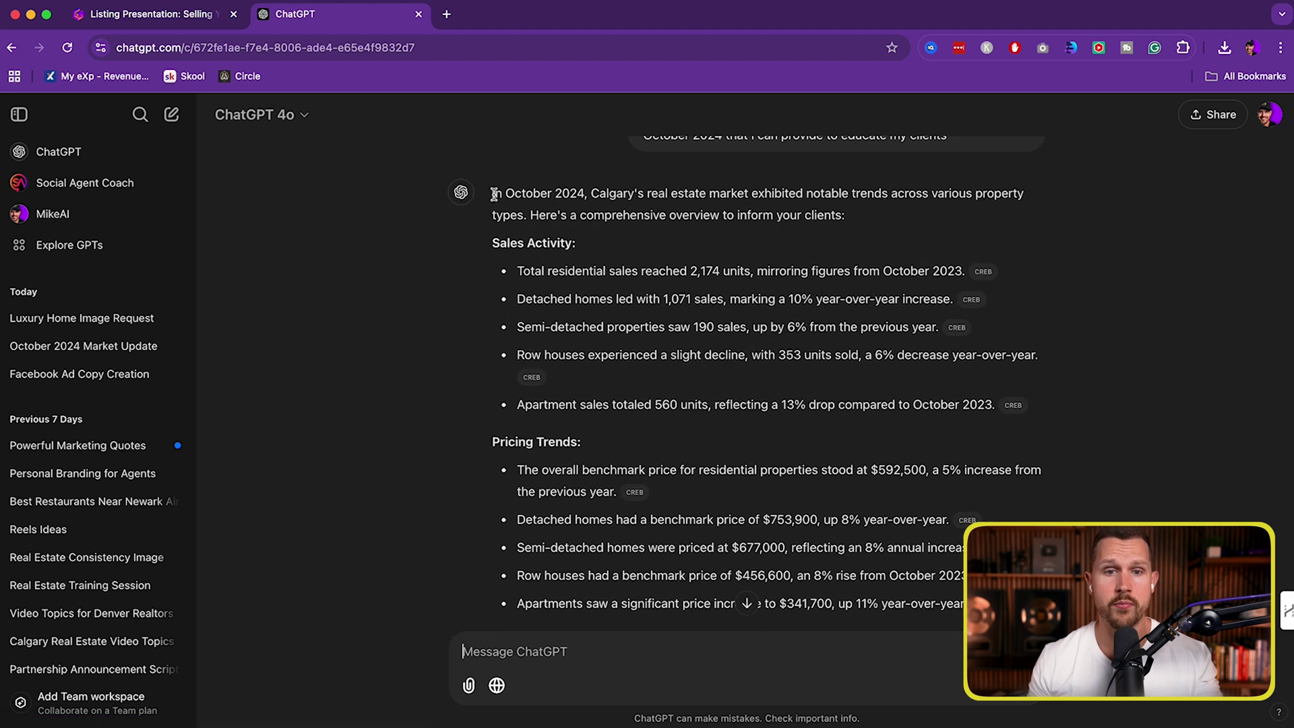
# - Copy ChatGPT's Sales Activity and Pricing Trends sections and paste them below the title of Gamma's Calgary Market Data Analysis card
pyautogui.moveTo(490, 243); pyautogui.dragTo(1031, 388)
pyautogui.scroll(-3, 876, 479)
pyautogui.click(149, 14)
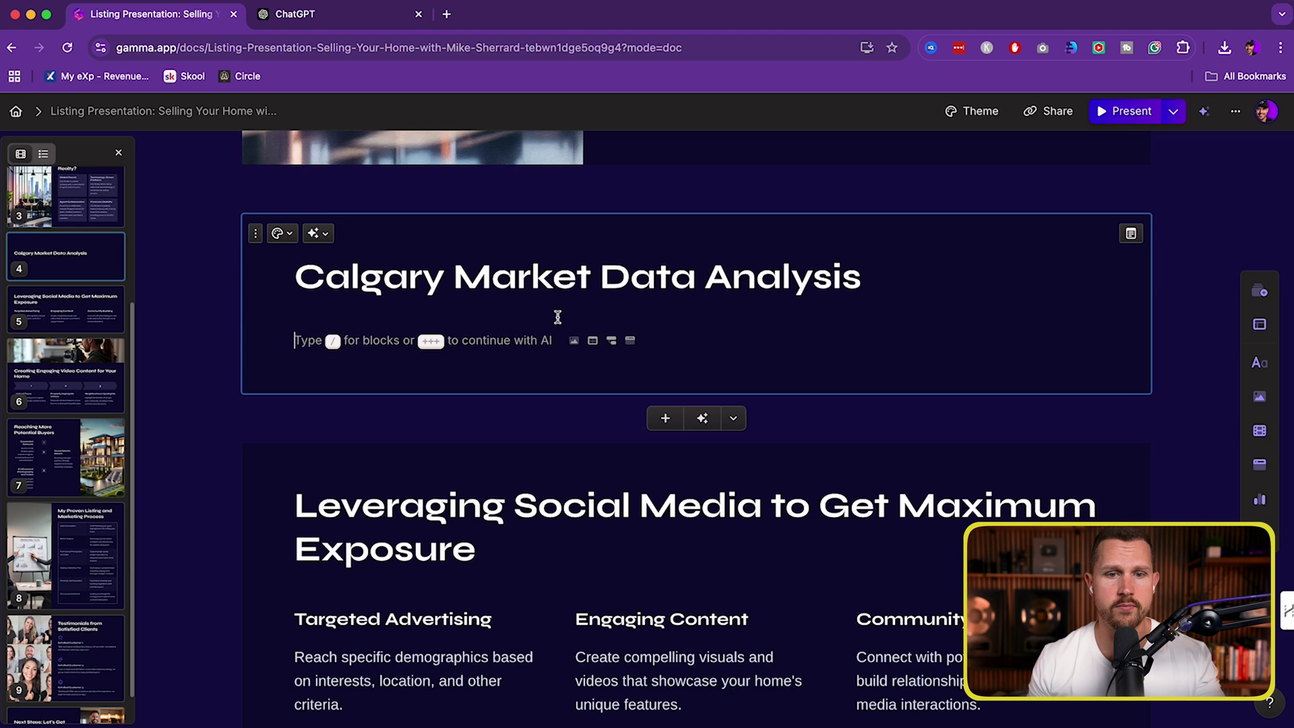
pyautogui.press('super+v')
pyautogui.scroll(4, 509, 367)
pyautogui.scroll(5, 509, 373)
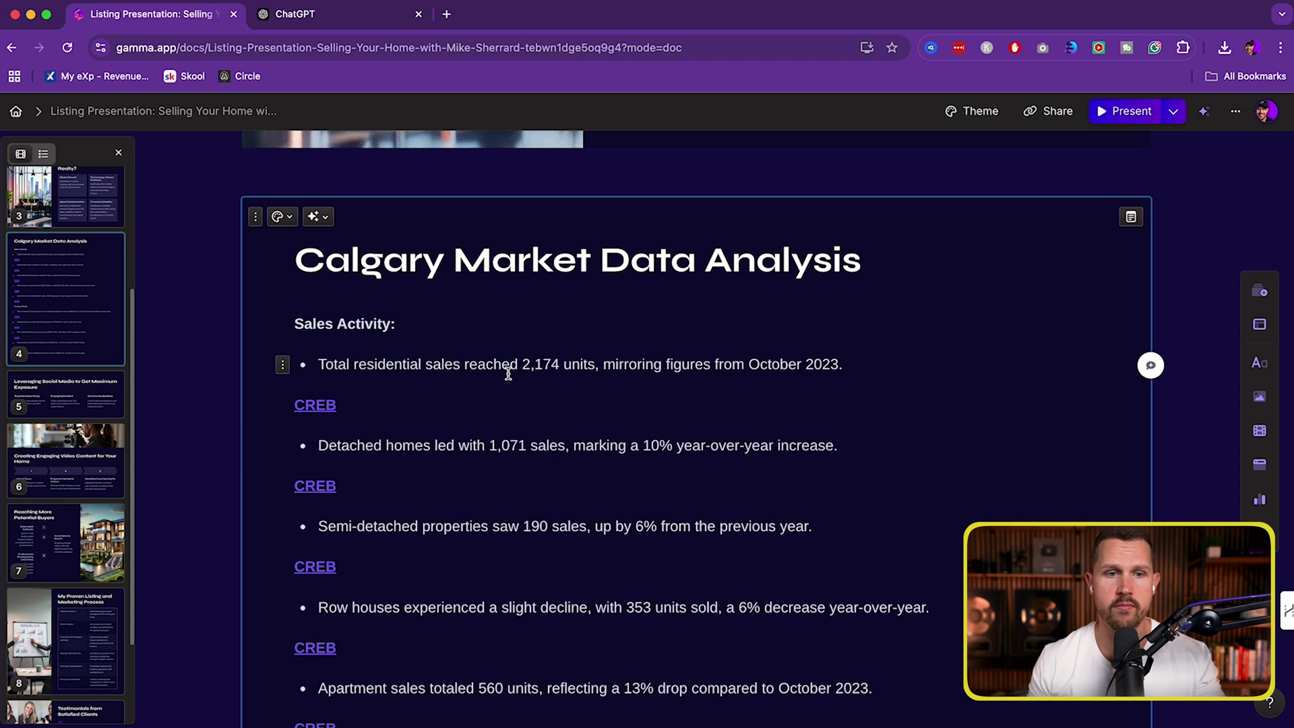
pyautogui.scroll(-10, 508, 374)
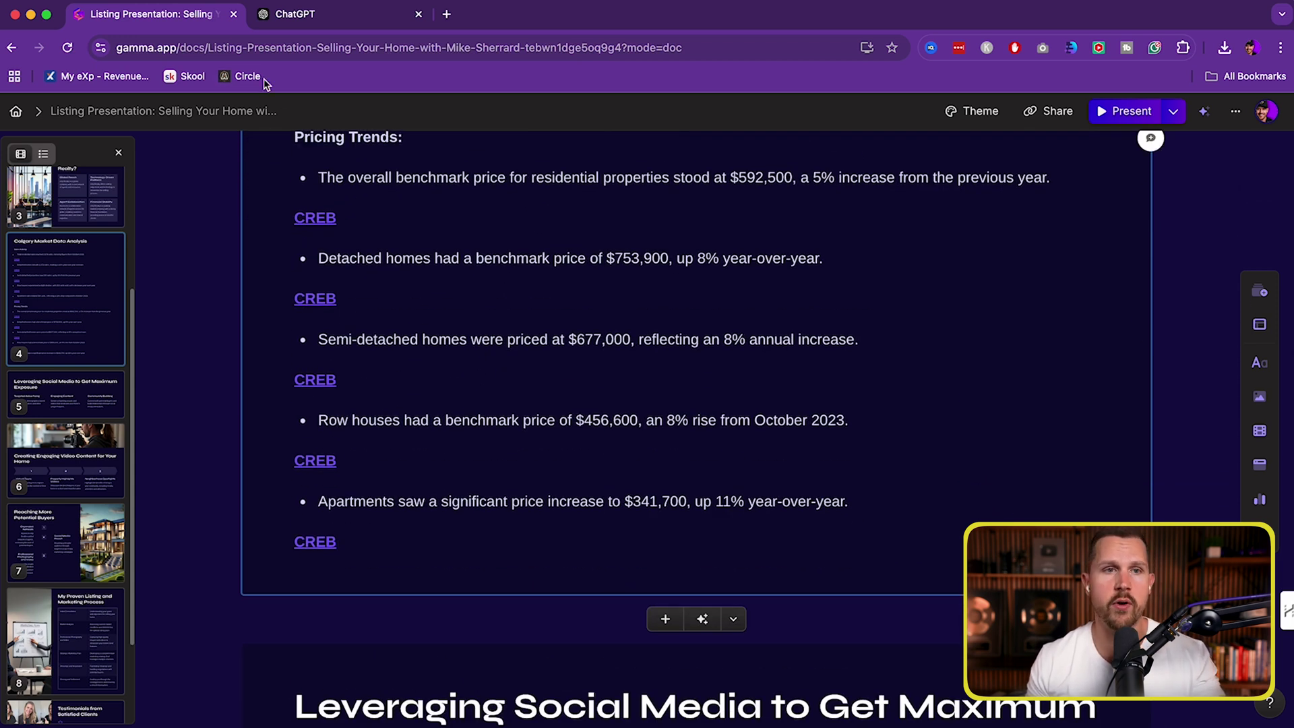
# - Switch to ChatGPT and examine the CREB source citation beside the overall benchmark price under Pricing Trends
pyautogui.click(330, 20)
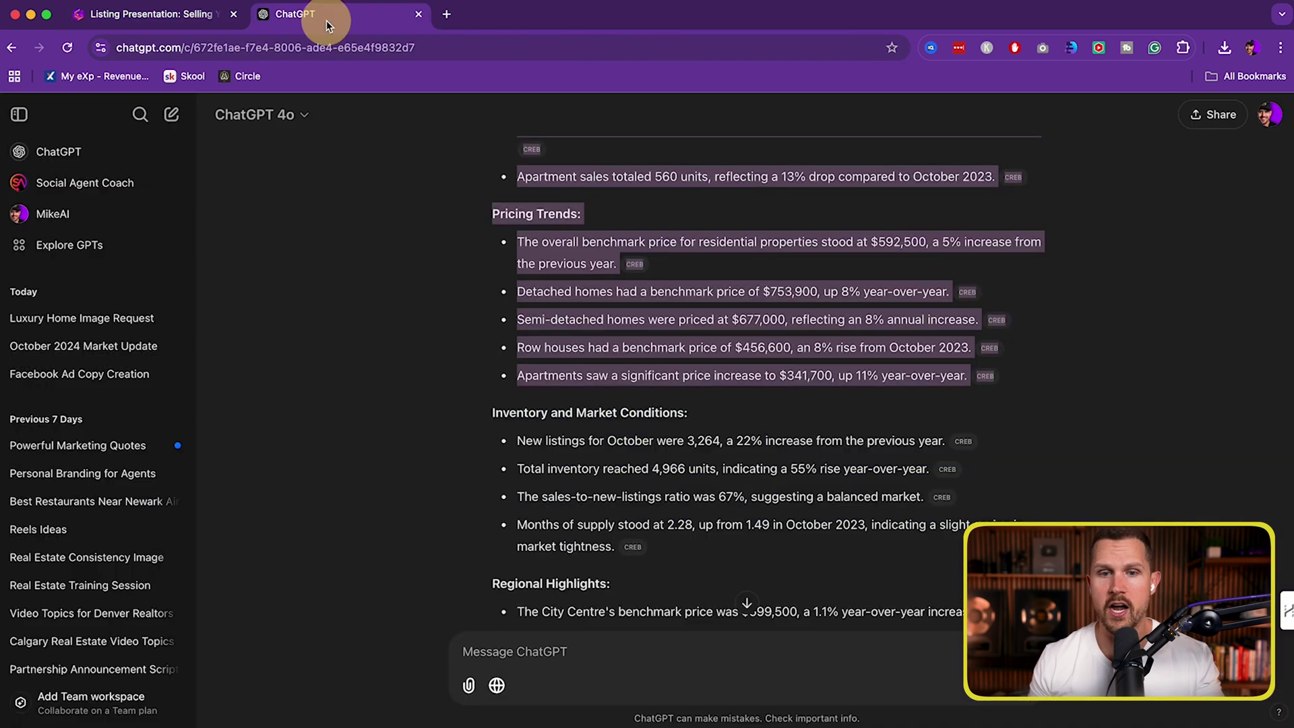
pyautogui.click(575, 258)
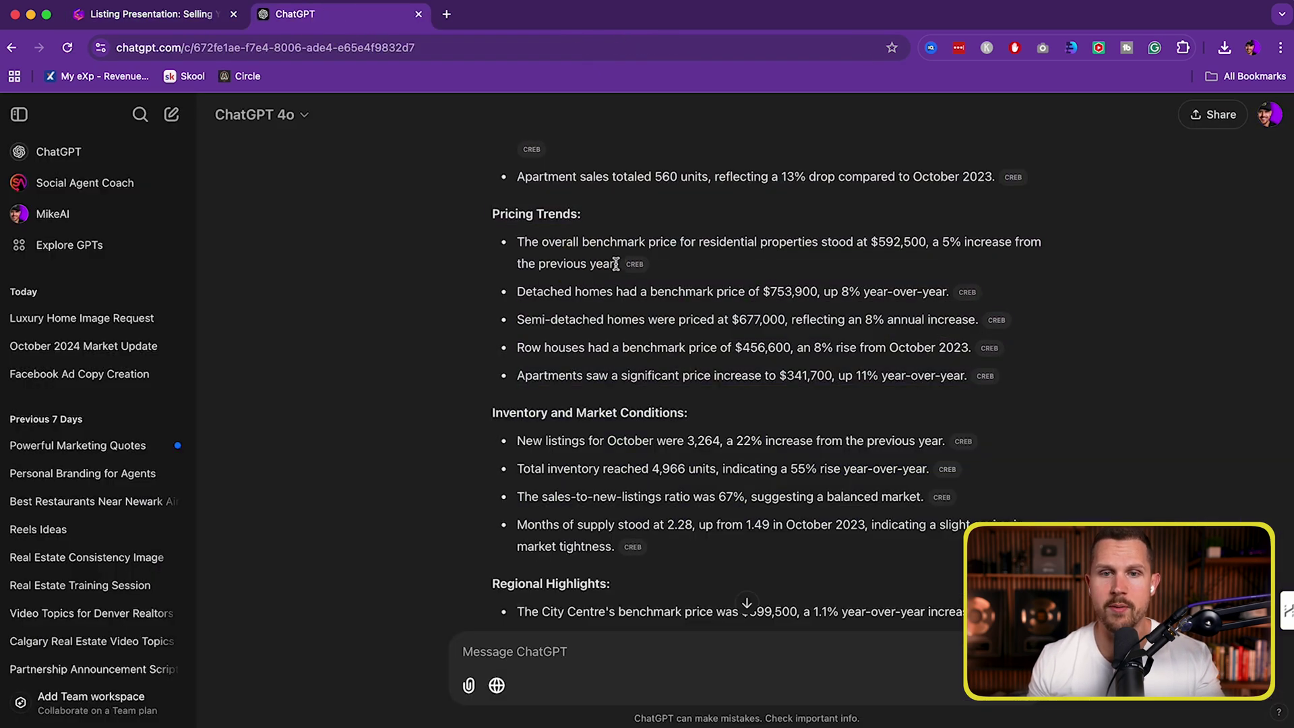
pyautogui.moveTo(628, 268)
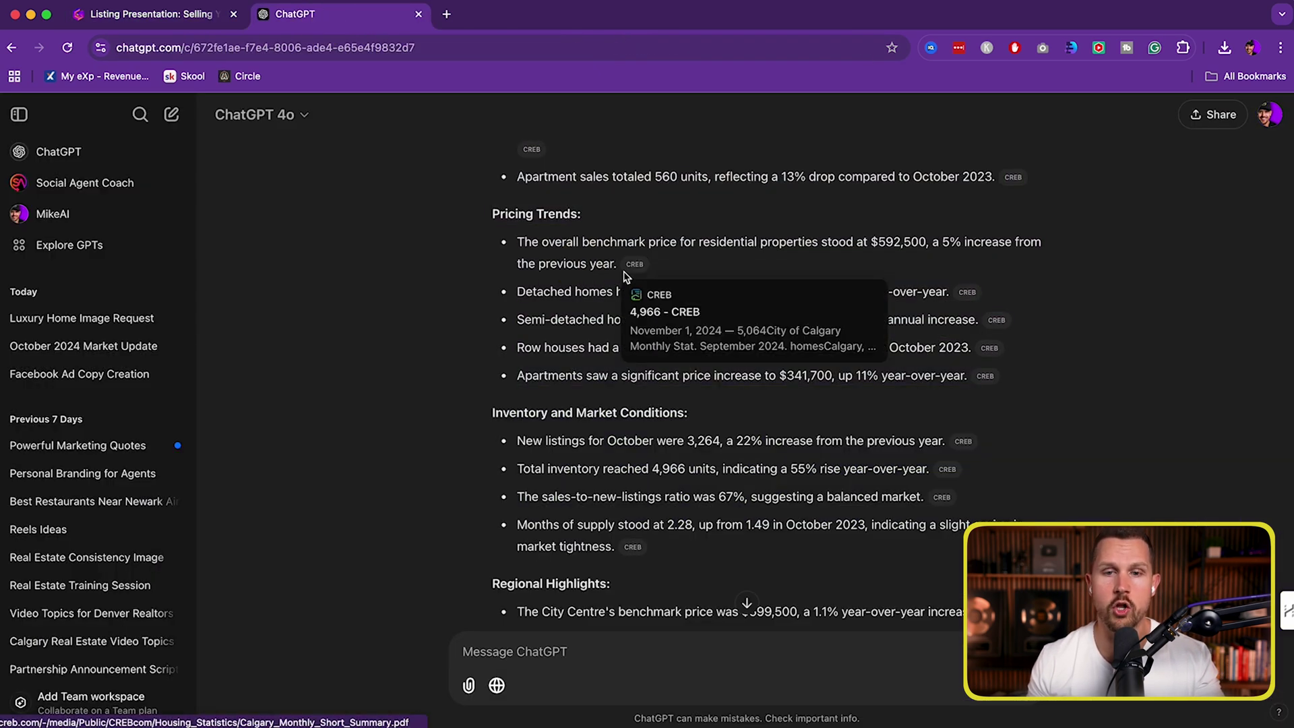
# - Back in Gamma, remove the CREB links and blank lines below the overall, detached and semi-detached bullets under Pricing Trends
pyautogui.click(202, 15)
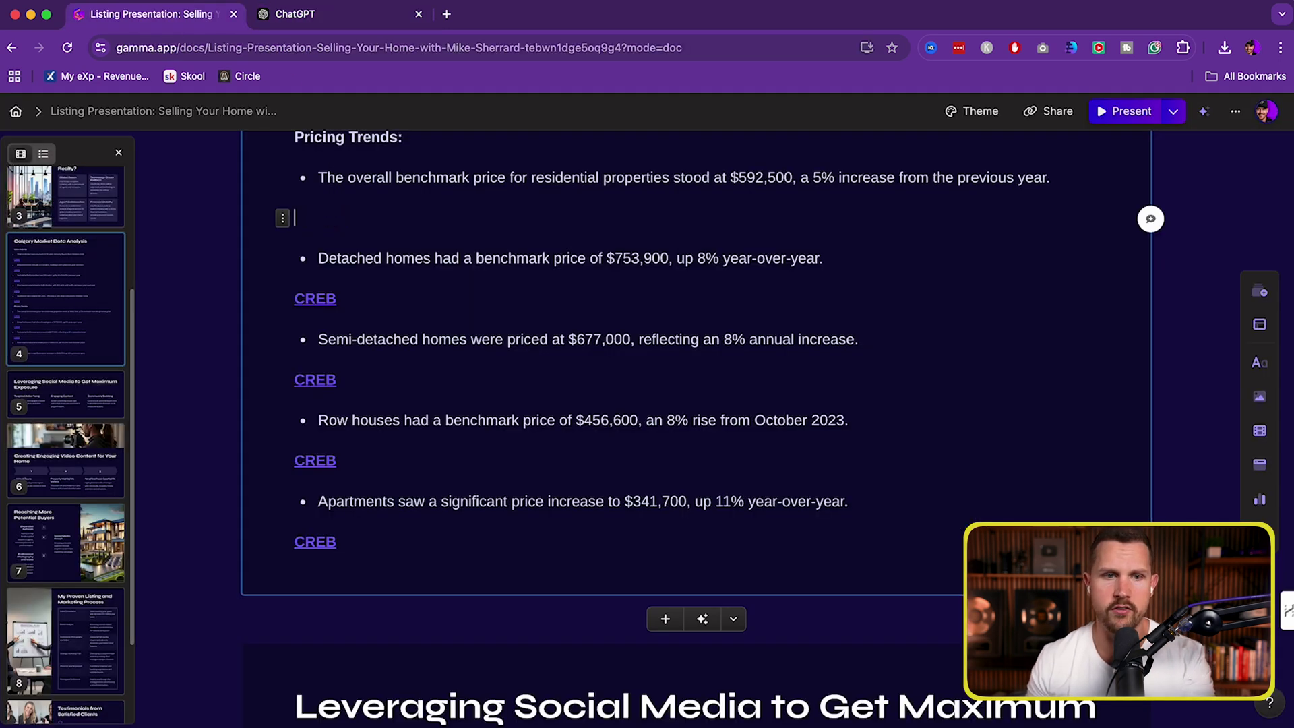
pyautogui.press('BackSpace')
pyautogui.click(356, 240)
pyautogui.press('BackSpace')
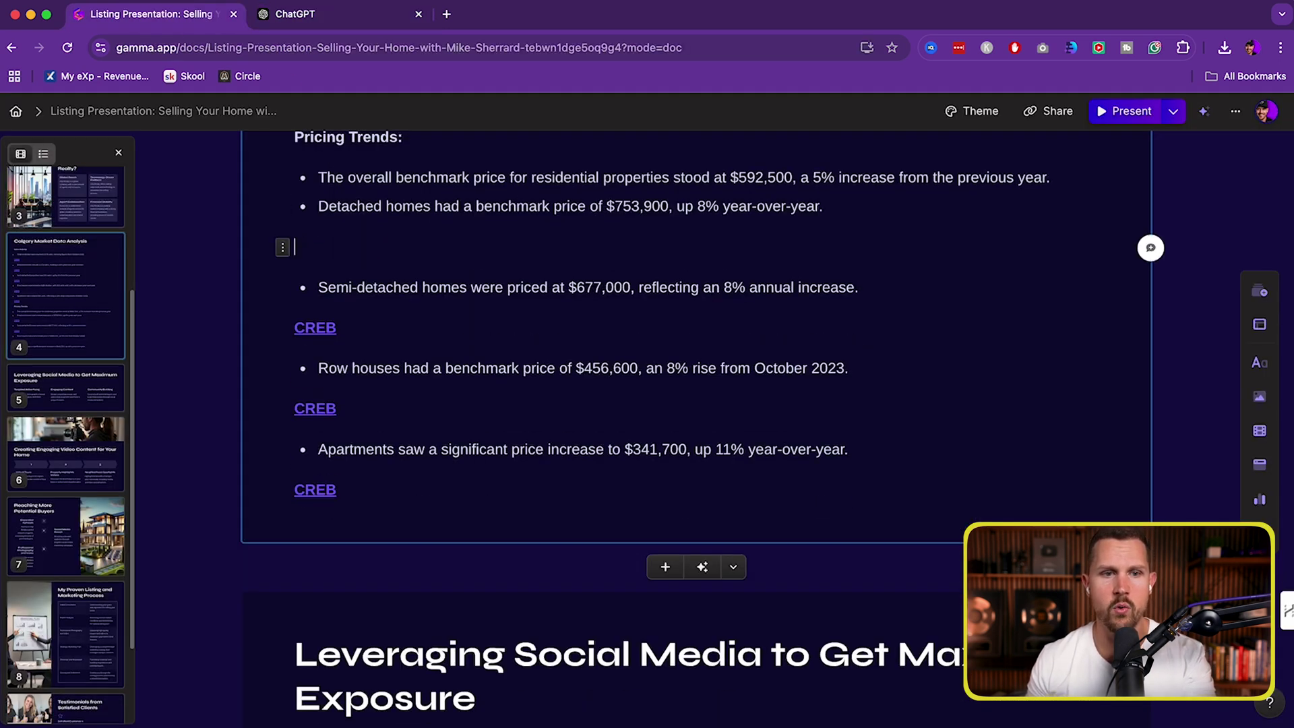
pyautogui.press('BackSpace')
pyautogui.press('BackSpace')
pyautogui.click(370, 274)
pyautogui.press('BackSpace')
pyautogui.press('BackSpace')
pyautogui.press('BackSpace')
pyautogui.press('BackSpace')
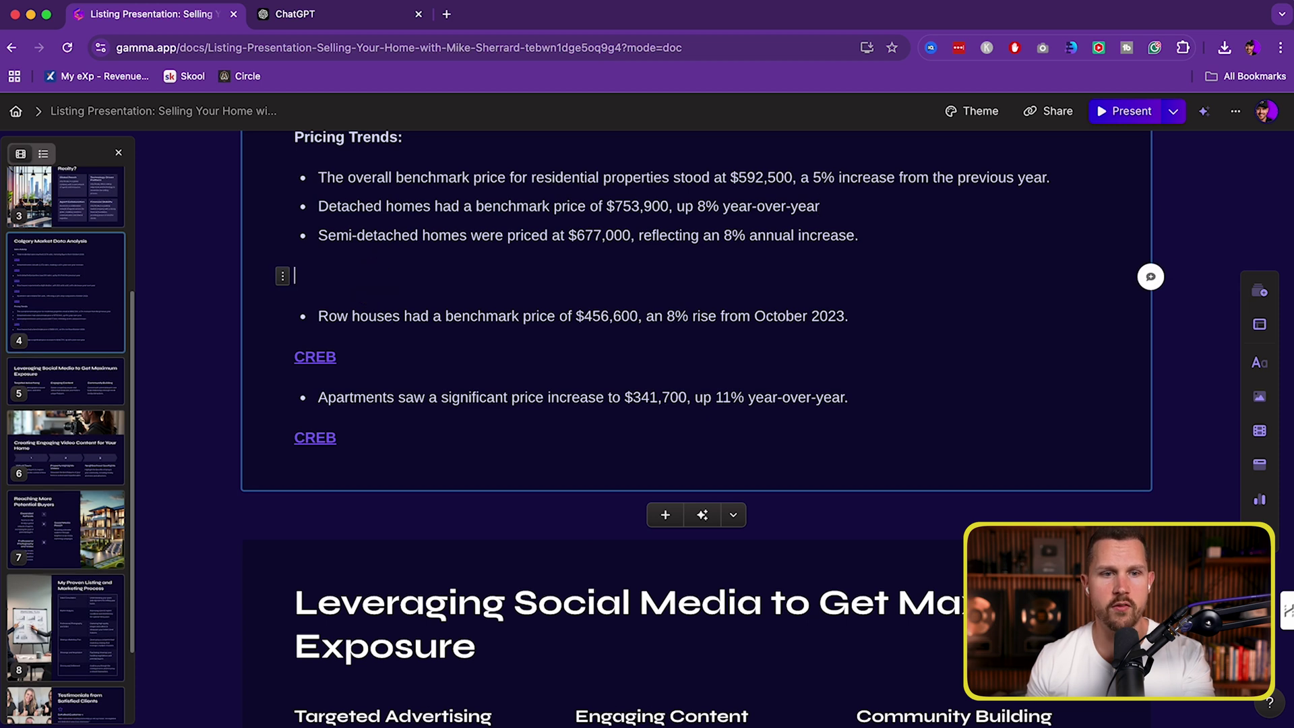
pyautogui.press('BackSpace')
# - Remove the CREB links and blank lines below the row houses and apartments bullets under Pricing Trends
pyautogui.click(369, 304)
pyautogui.press('BackSpace')
pyautogui.press('BackSpace')
pyautogui.press('BackSpace')
pyautogui.press('BackSpace')
pyautogui.press('BackSpace')
pyautogui.press('BackSpace')
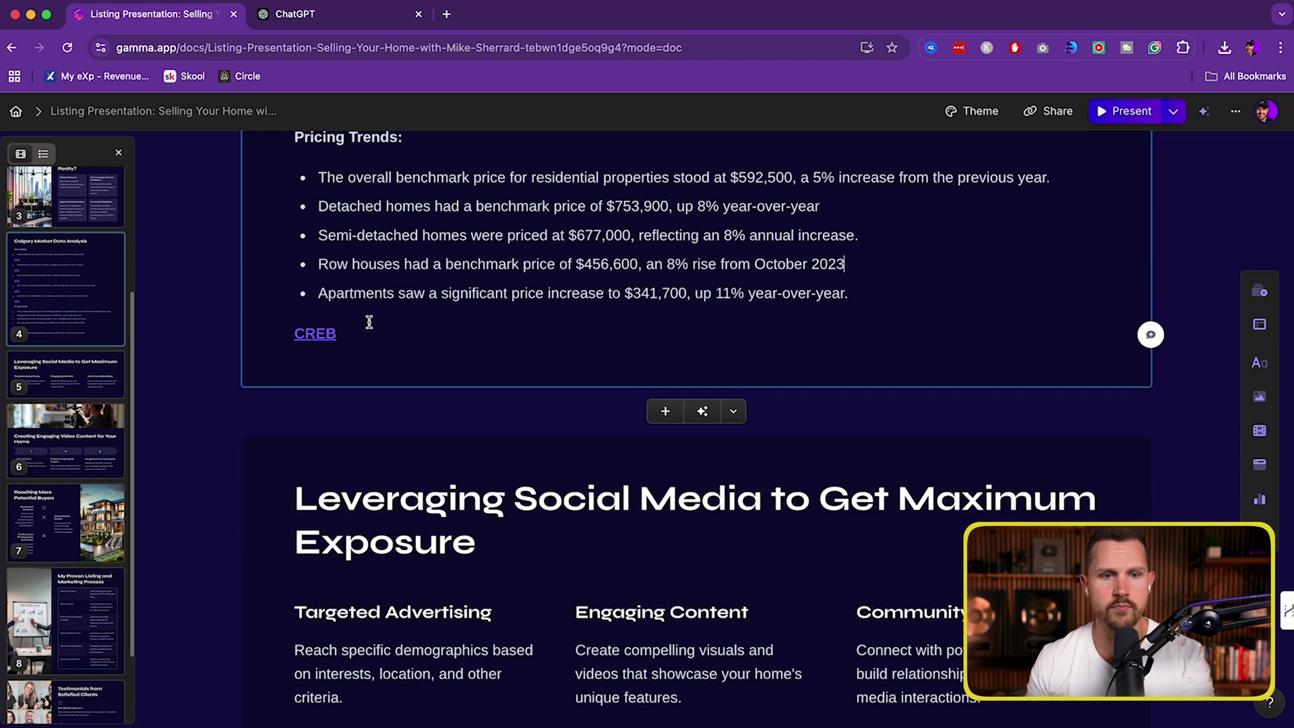
pyautogui.click(367, 332)
pyautogui.press('BackSpace')
pyautogui.press('BackSpace')
pyautogui.press('BackSpace')
pyautogui.scroll(4, 367, 329)
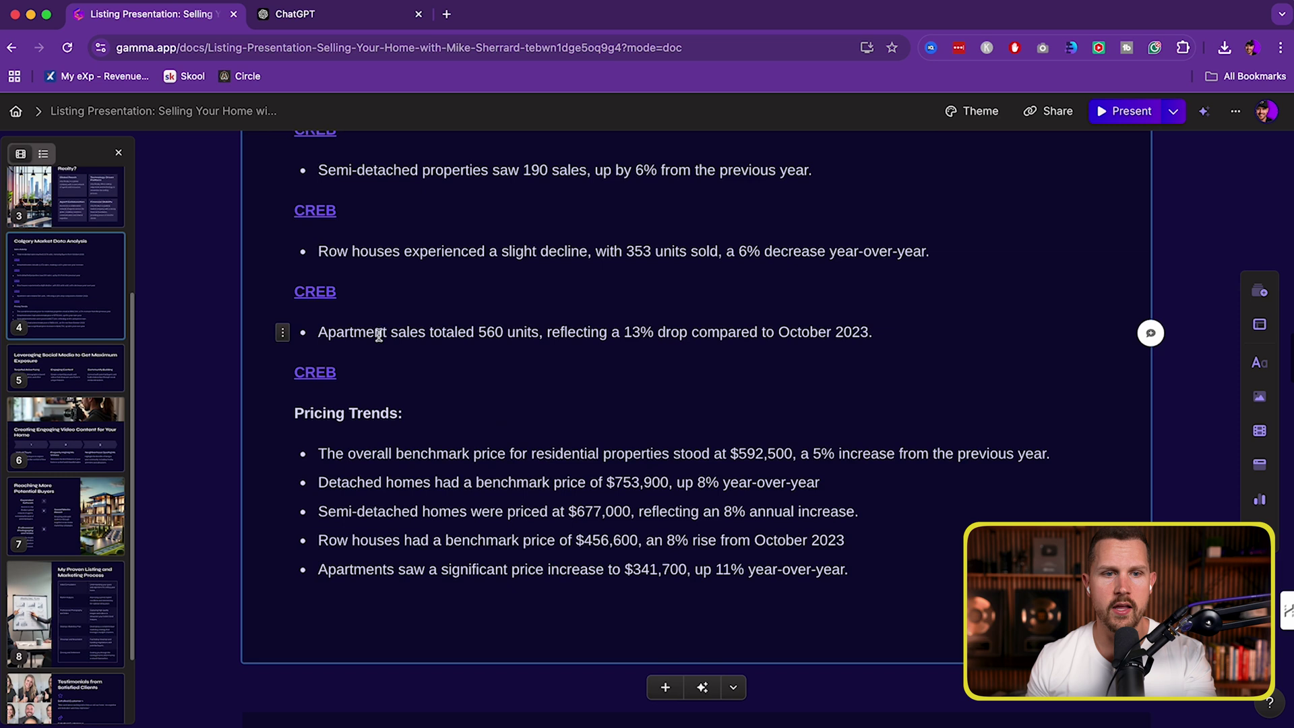
pyautogui.keyDown('shift'); pyautogui.click(290, 381); pyautogui.keyUp('shift')
pyautogui.press('BackSpace')
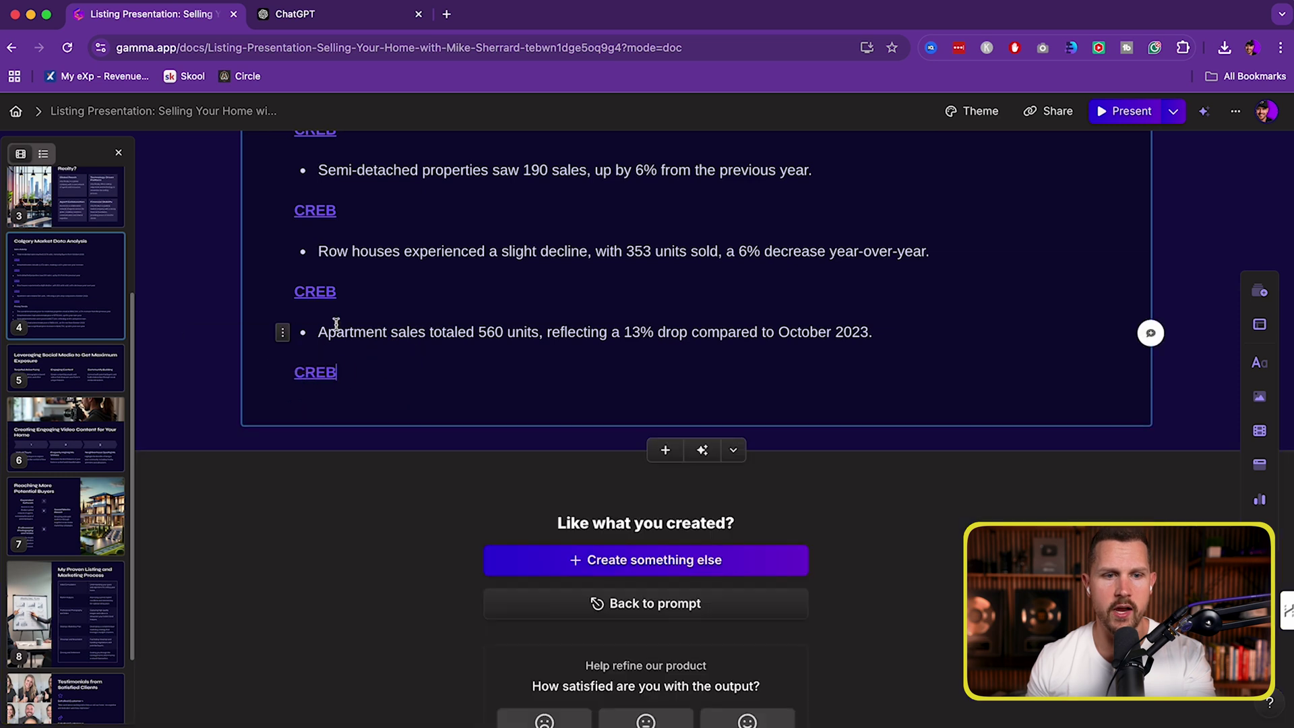
pyautogui.hotkey('ctrl', 'z')
# - Delete the CREB links below the apartment, row house and semi-detached bullets under Sales Activity
pyautogui.moveTo(361, 390); pyautogui.dragTo(283, 358)
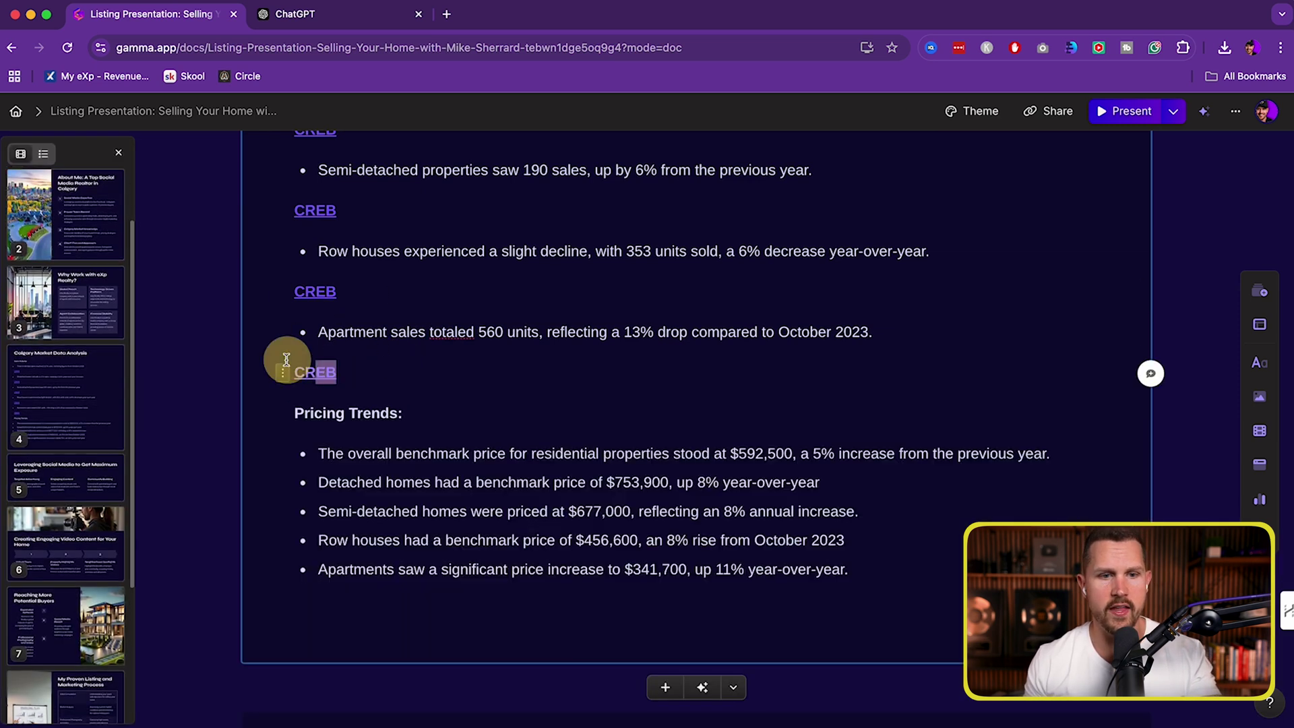
pyautogui.press('BackSpace')
pyautogui.moveTo(365, 291); pyautogui.dragTo(300, 290)
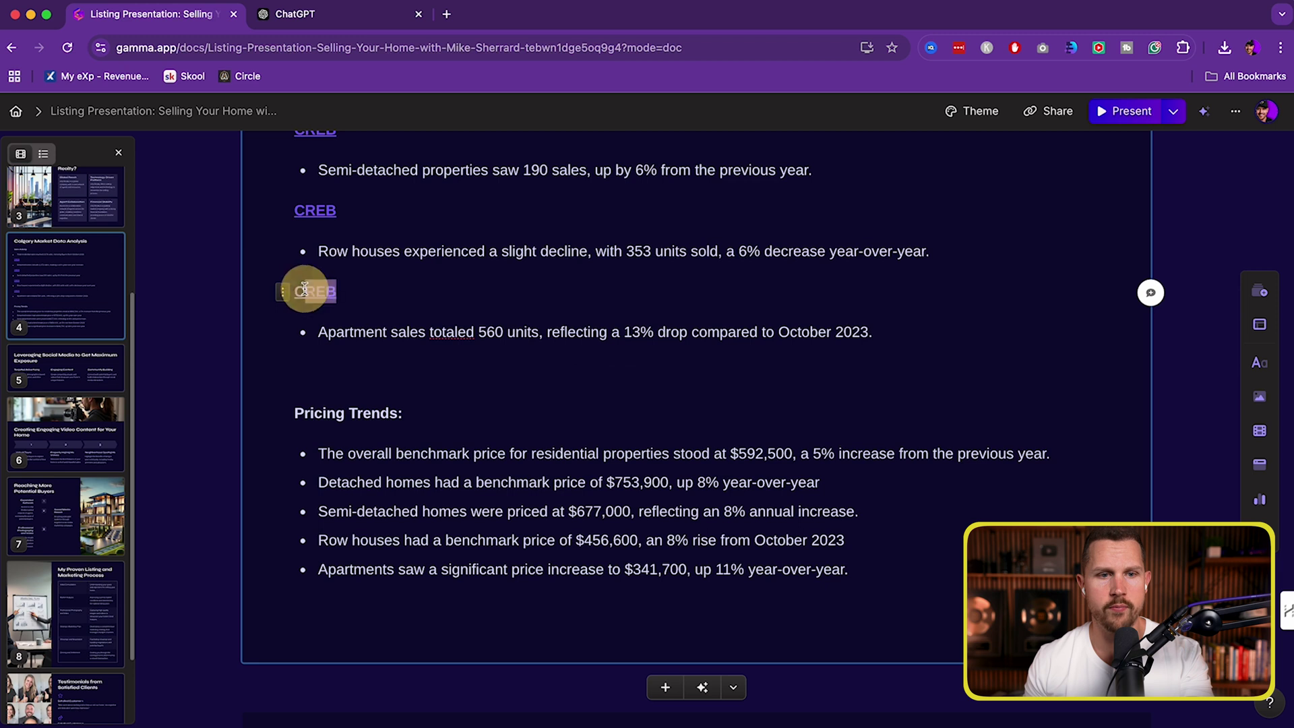
pyautogui.press('BackSpace')
pyautogui.press('BackSpace')
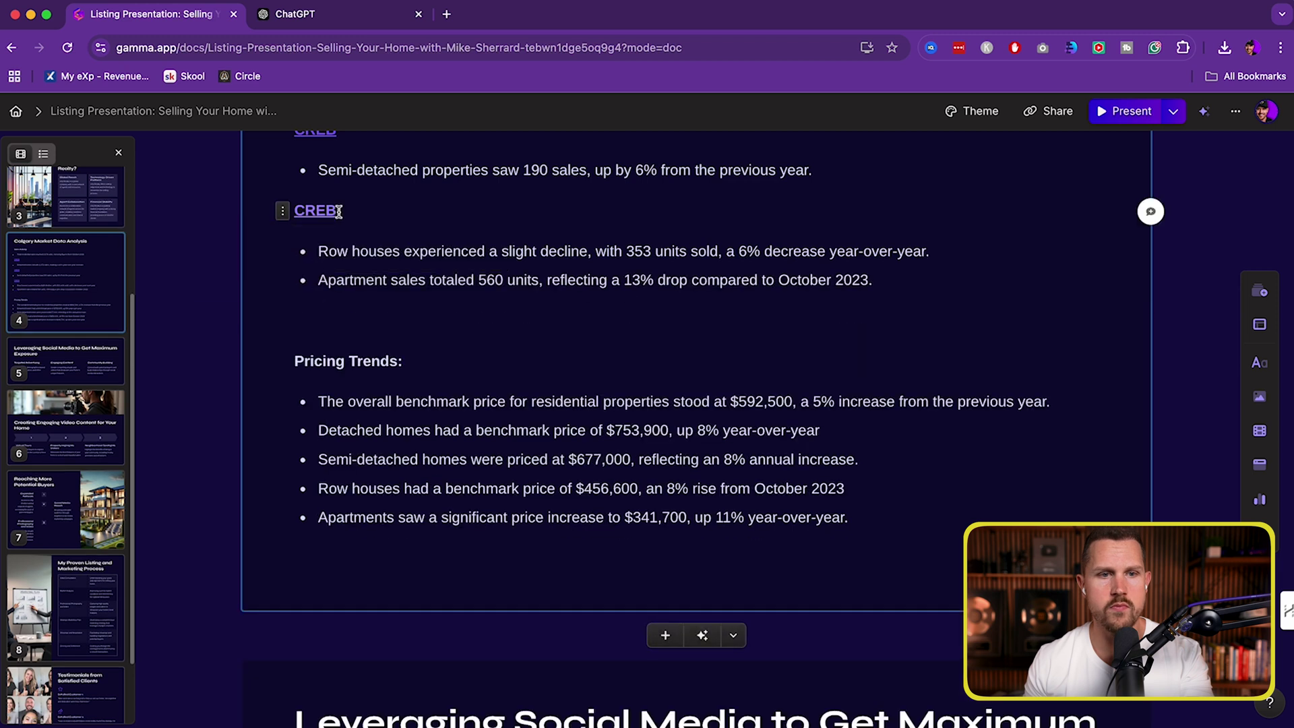
pyautogui.click(298, 212)
pyautogui.press('BackSpace')
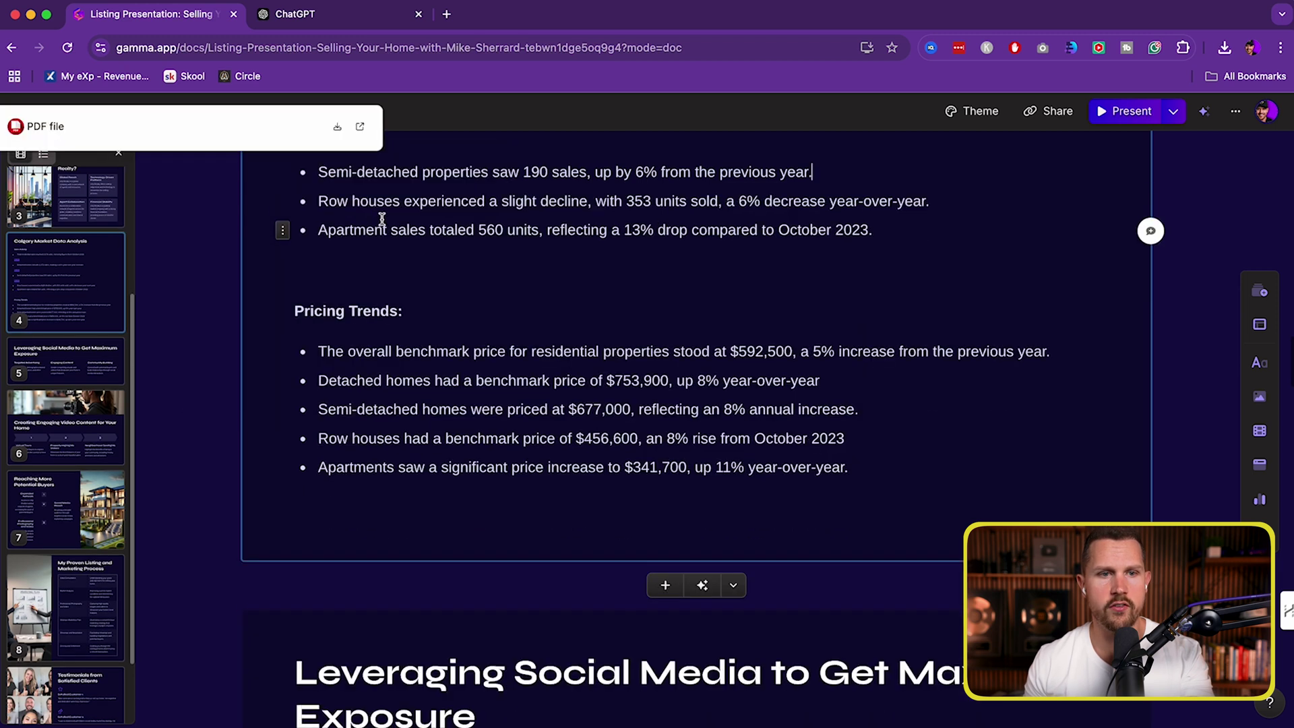
# - Delete the remaining CREB links below the detached homes and total residential sales bullets under Sales Activity
pyautogui.scroll(2, 347, 263)
pyautogui.moveTo(346, 262); pyautogui.dragTo(305, 264)
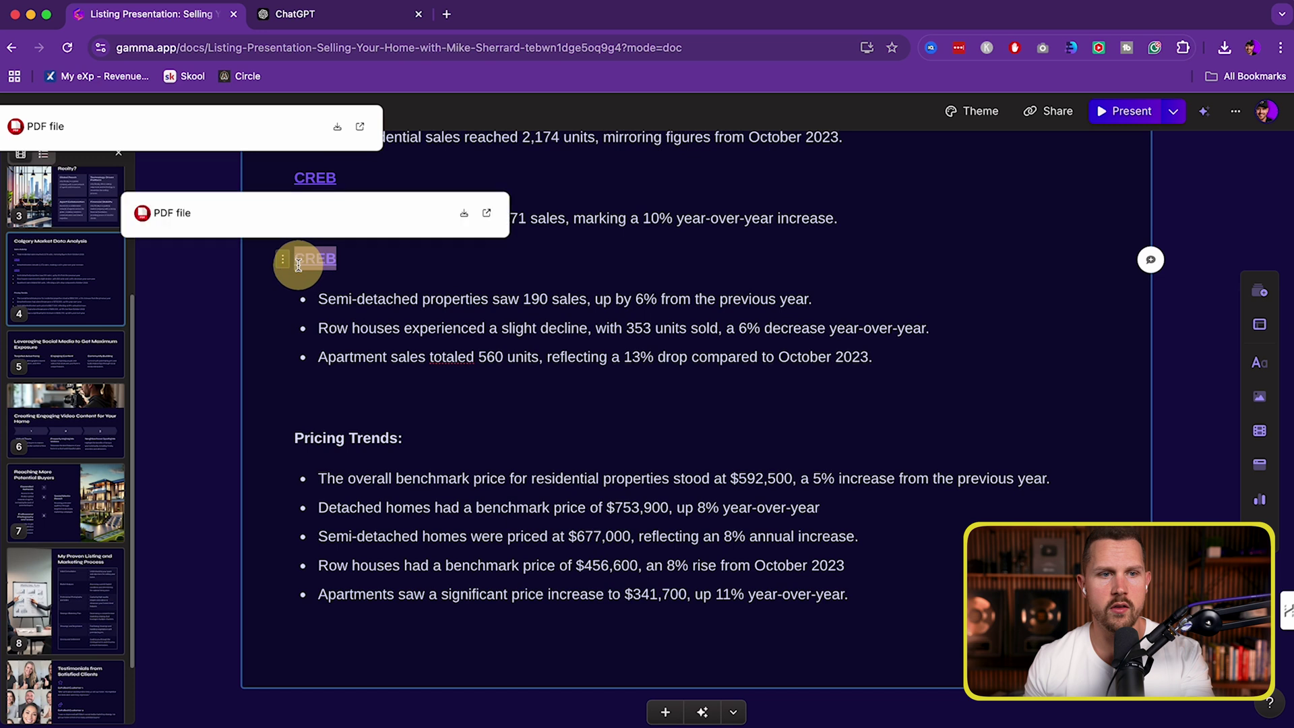
pyautogui.press('BackSpace')
pyautogui.press('BackSpace')
pyautogui.press('BackSpace')
pyautogui.scroll(4, 323, 265)
pyautogui.moveTo(349, 436); pyautogui.dragTo(284, 436)
pyautogui.press('BackSpace')
pyautogui.press('BackSpace')
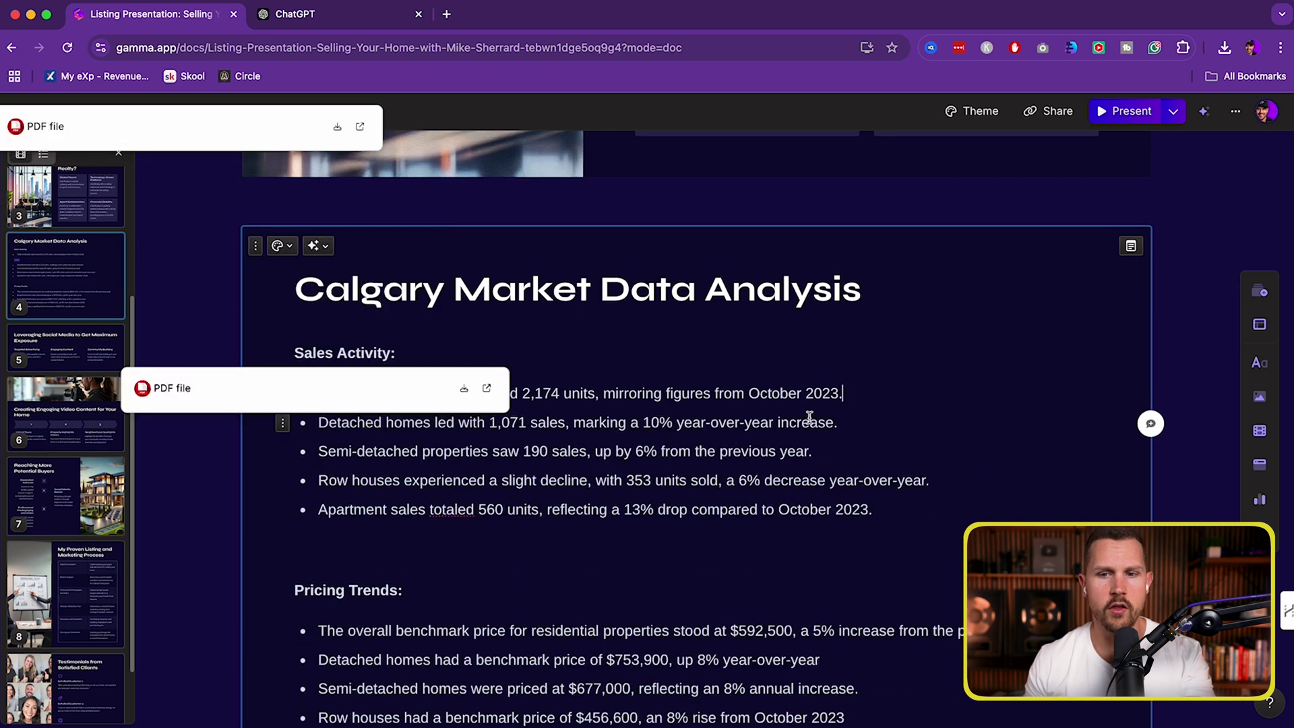
pyautogui.click(971, 510)
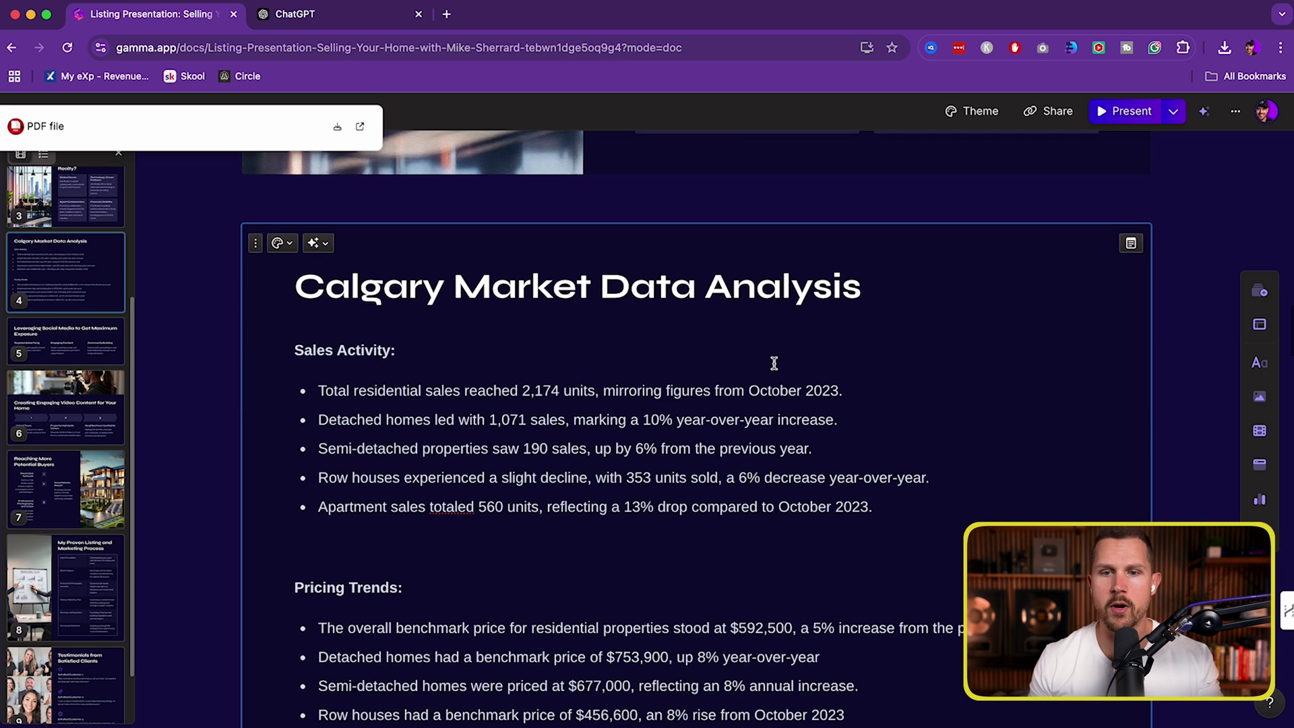
pyautogui.scroll(-1, 771, 363)
pyautogui.scroll(-8, 450, 441)
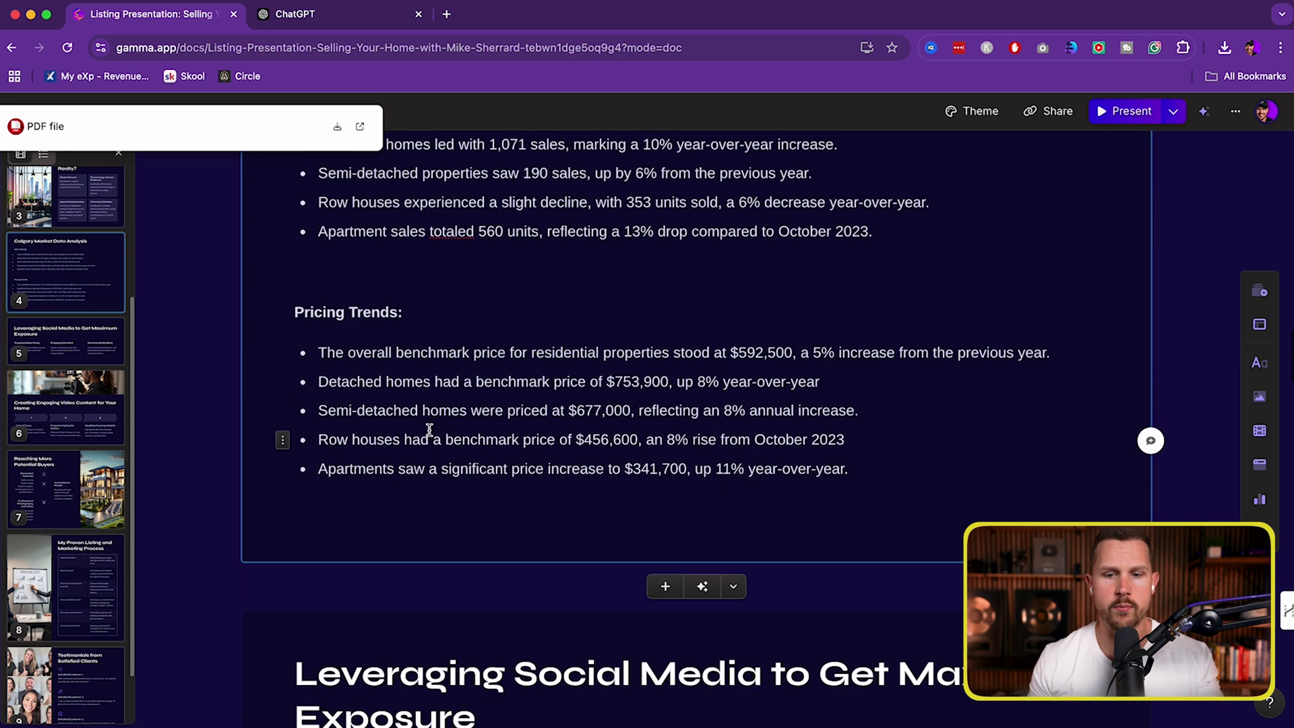
# - Change the "Creating Engaging Video Content for Your Home" card to the left image layout
pyautogui.scroll(-8, 513, 441)
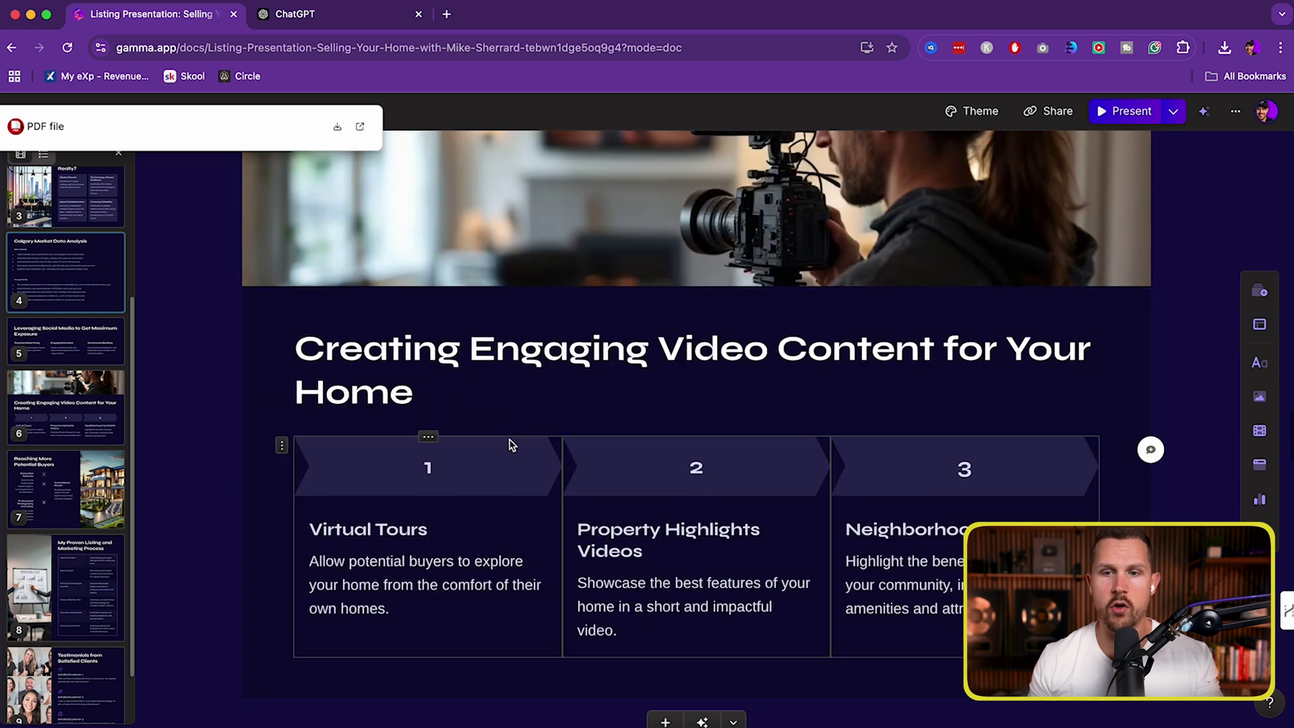
pyautogui.click(747, 233)
pyautogui.scroll(4, 748, 410)
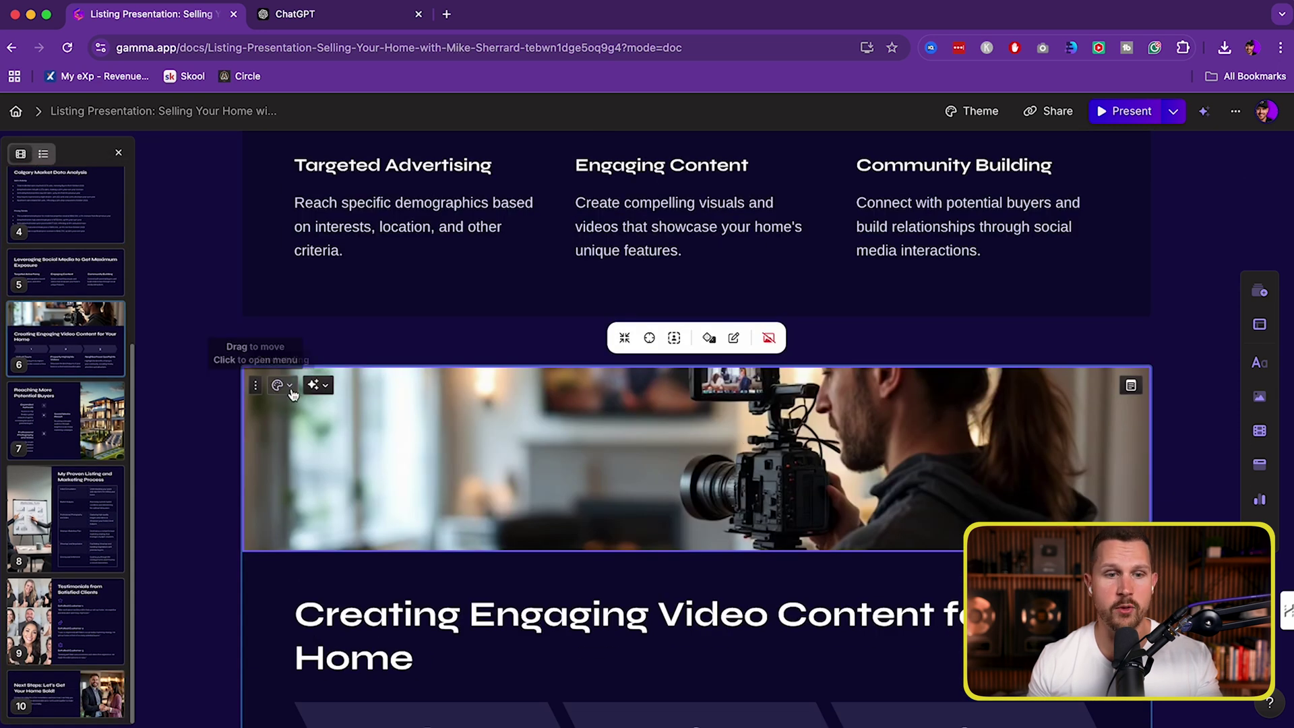
pyautogui.click(314, 387)
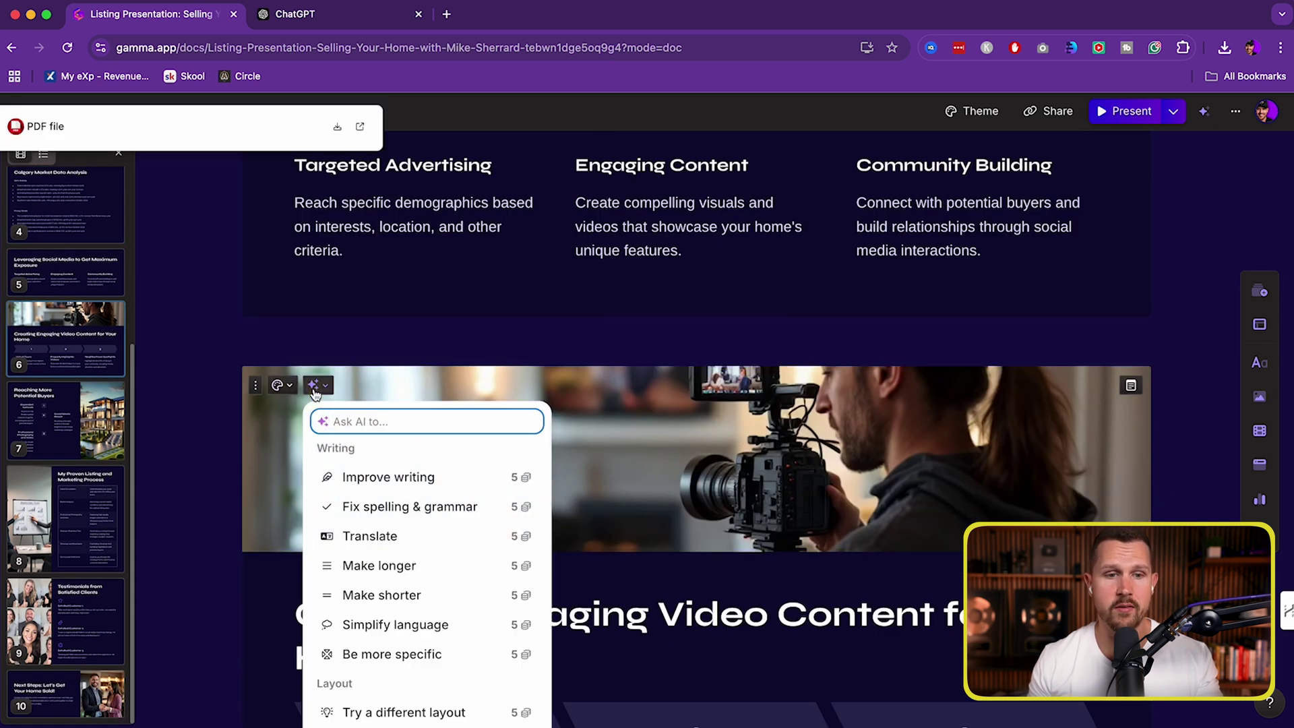
pyautogui.click(646, 423)
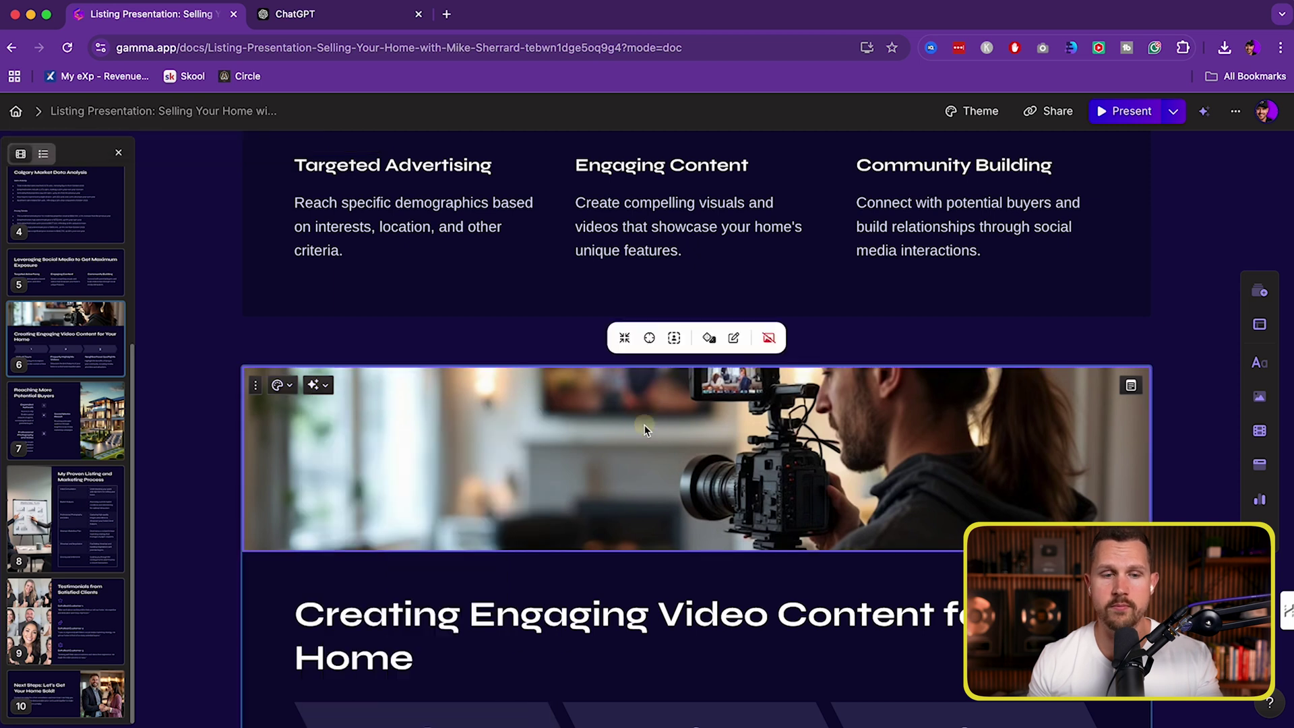
pyautogui.scroll(-1, 645, 423)
pyautogui.click(276, 342)
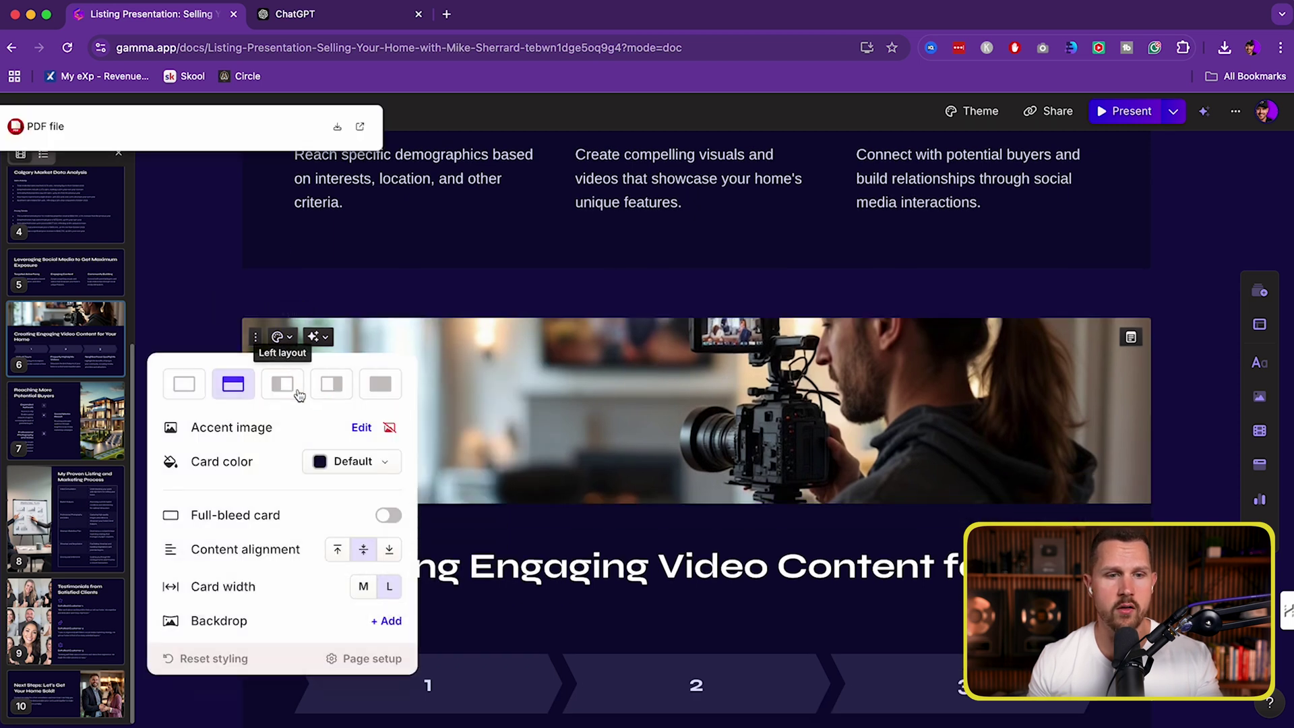
pyautogui.click(297, 390)
pyautogui.scroll(-5, 565, 407)
# - Replace the video content card's accent image with an AI image generated from "Create an image of somebody filming a real estate home tour"
pyautogui.click(514, 346)
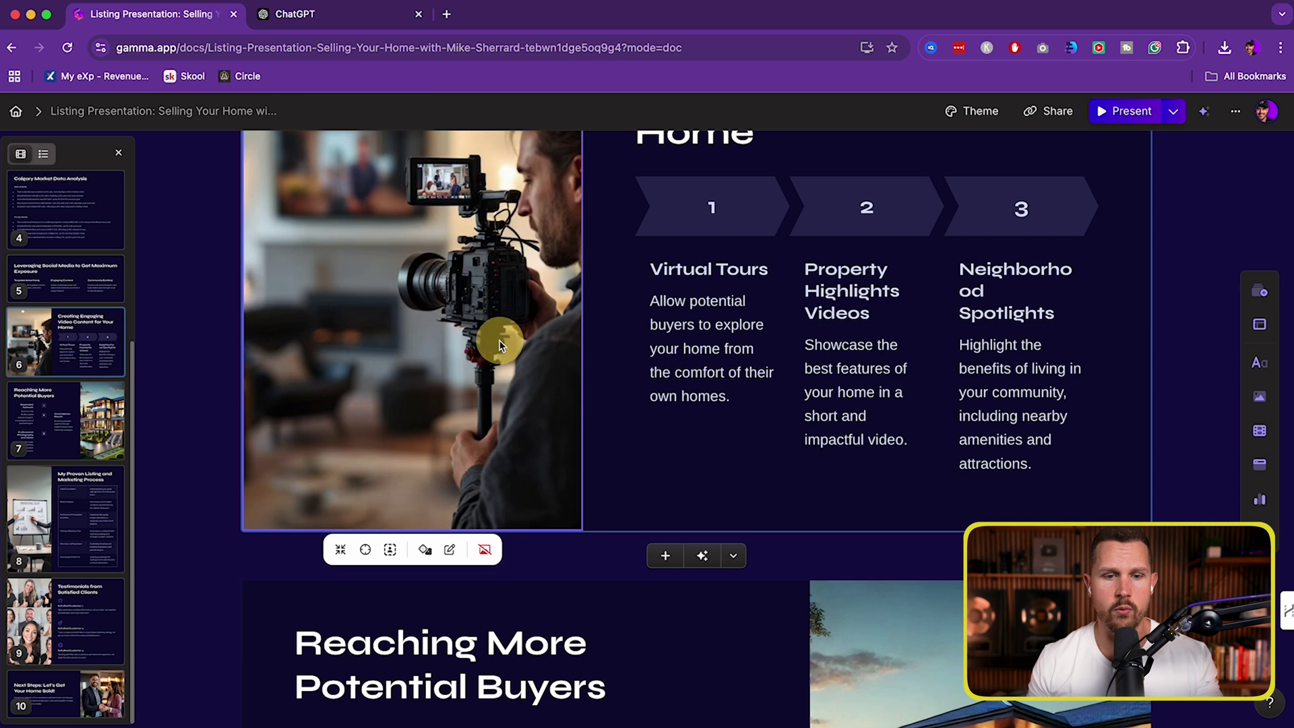
pyautogui.click(486, 549)
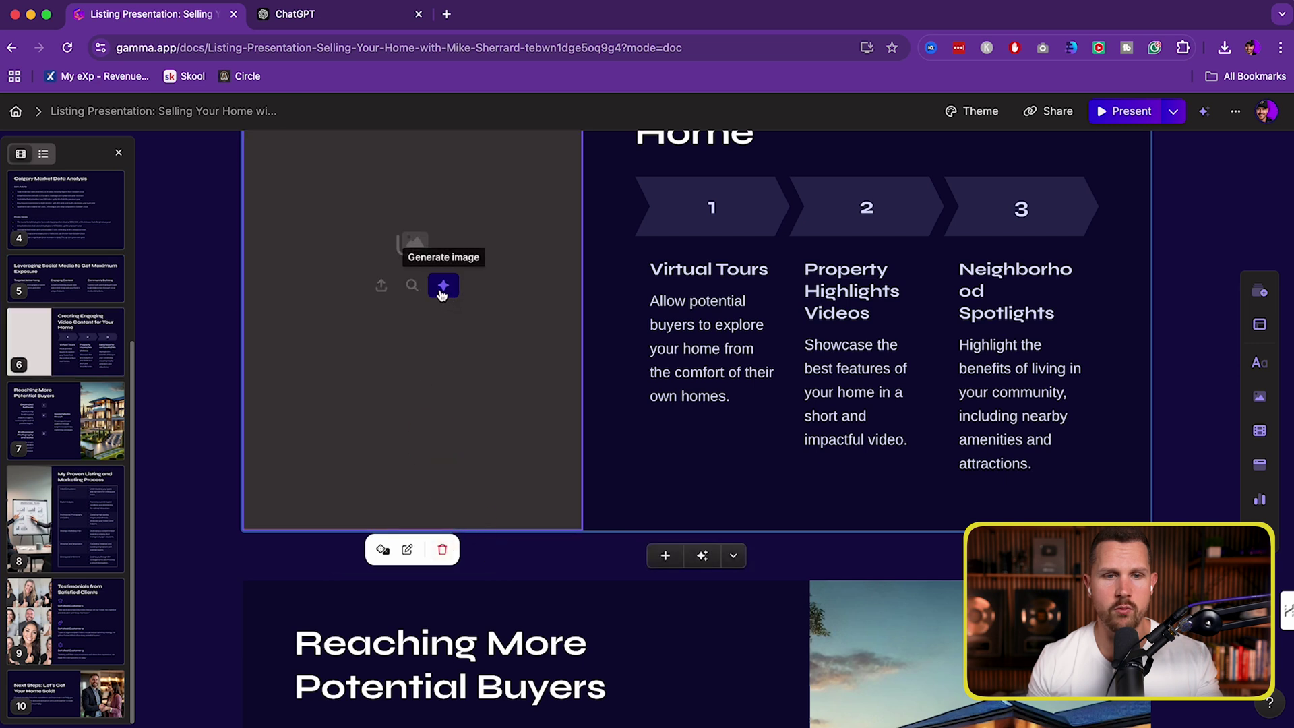
pyautogui.click(442, 283)
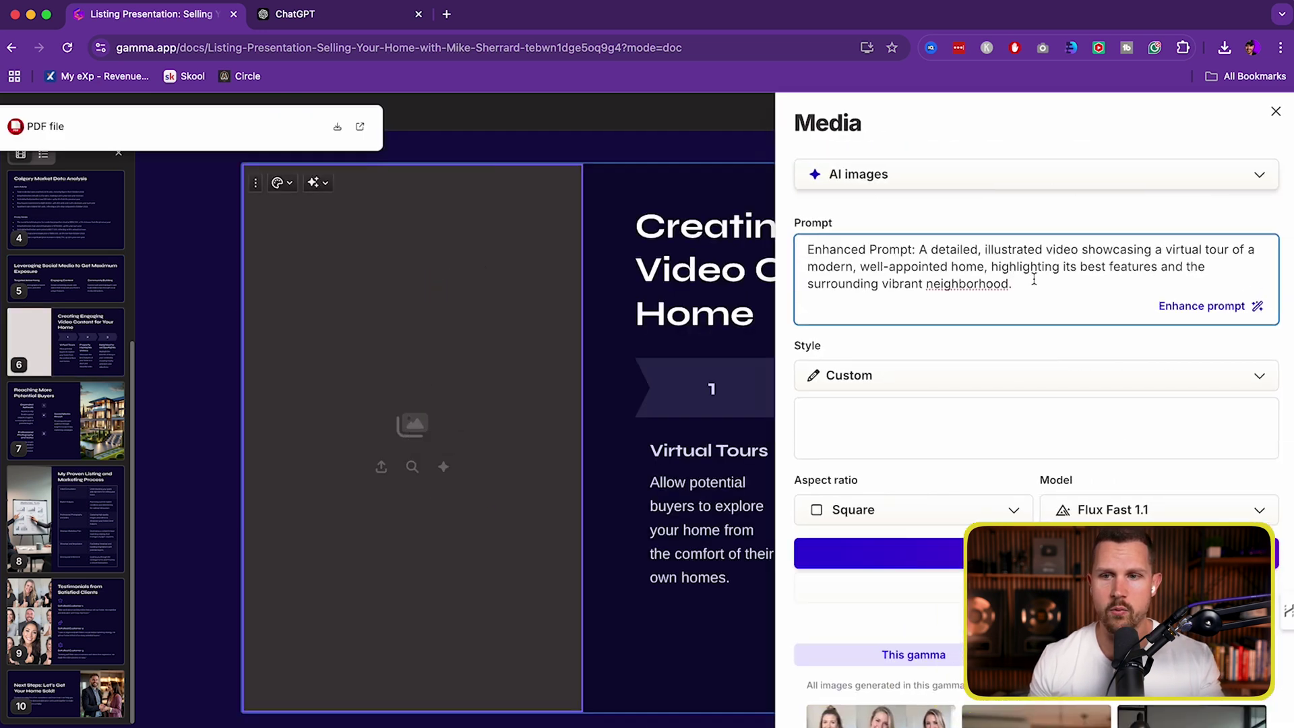
pyautogui.moveTo(1036, 283); pyautogui.dragTo(803, 252)
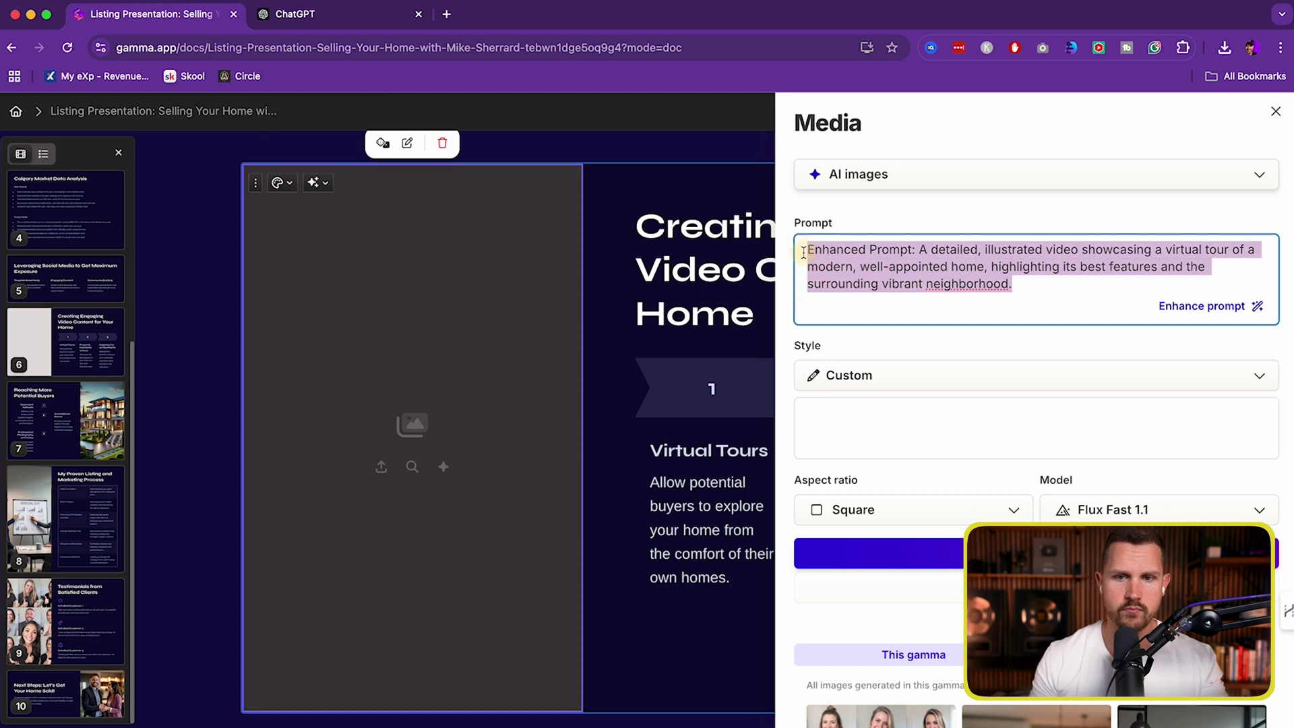
pyautogui.write('Create an image of somebody filming a real estate home tour')
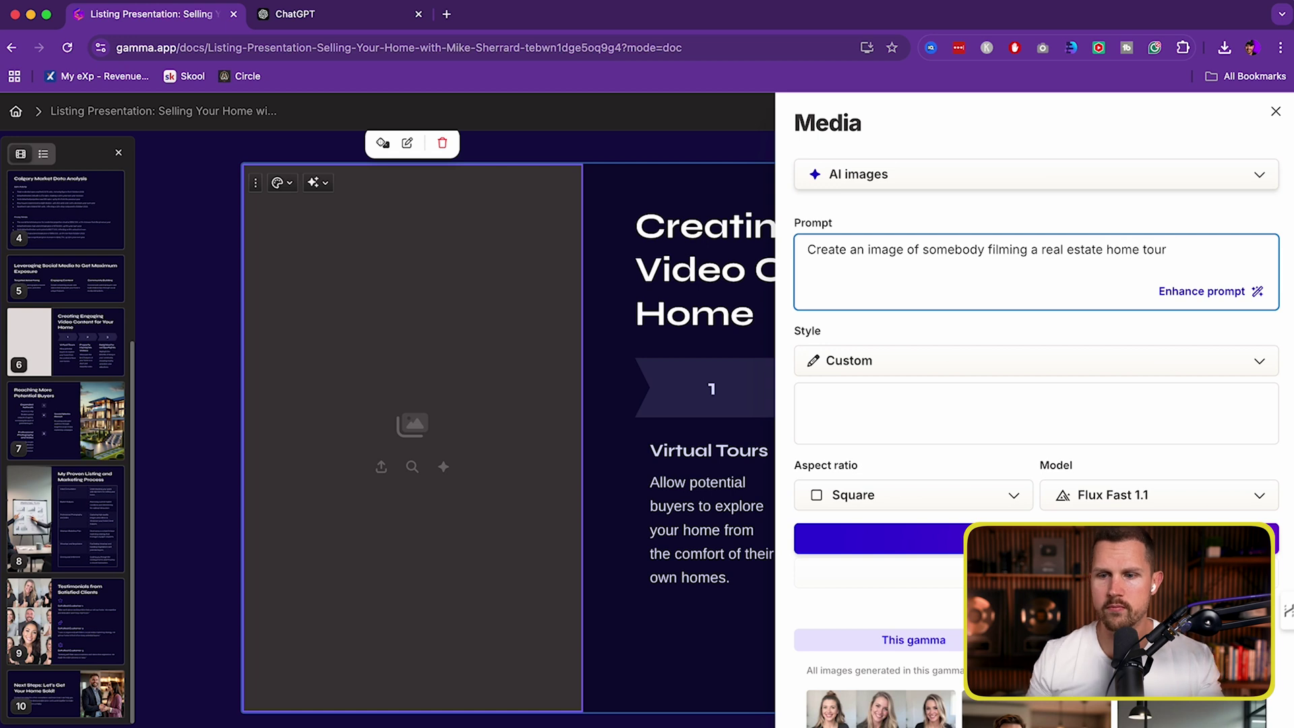
pyautogui.click(936, 538)
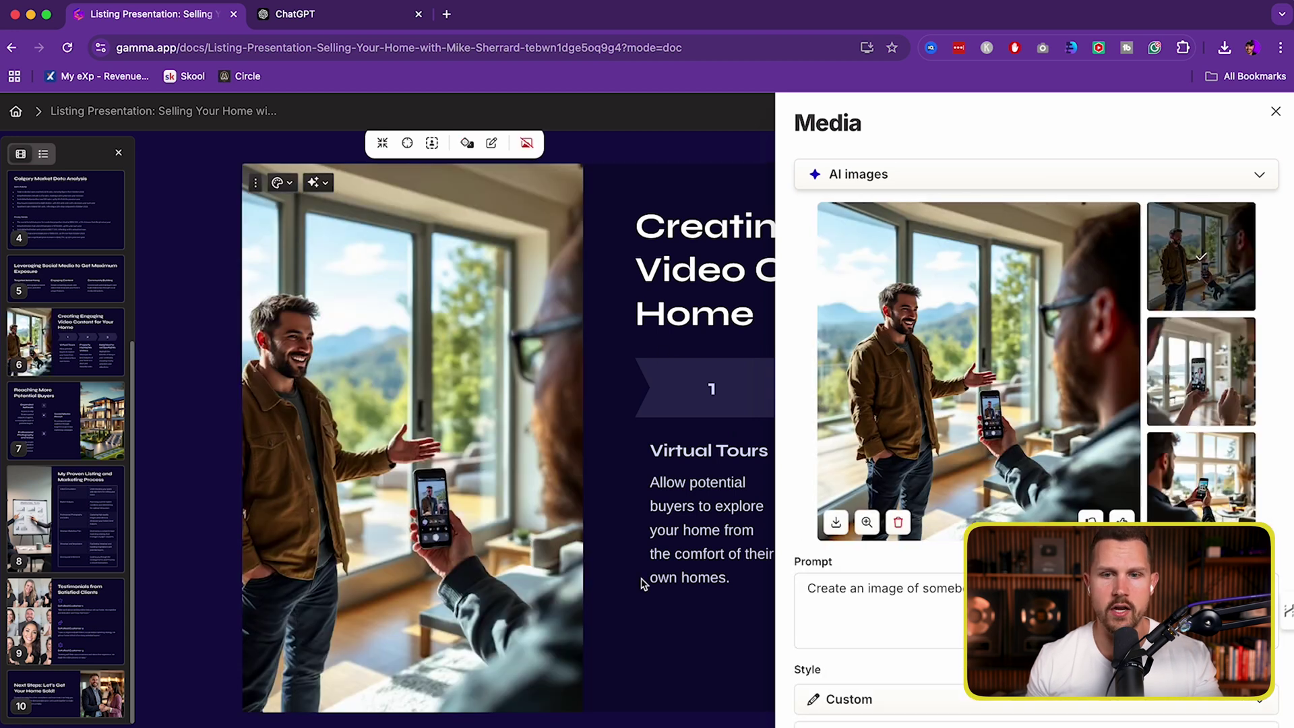
pyautogui.press('Escape')
# - Review the cards from video content through testimonials and next steps, and the earlier eXp Realty, market data and social media cards
pyautogui.scroll(-2, 516, 493)
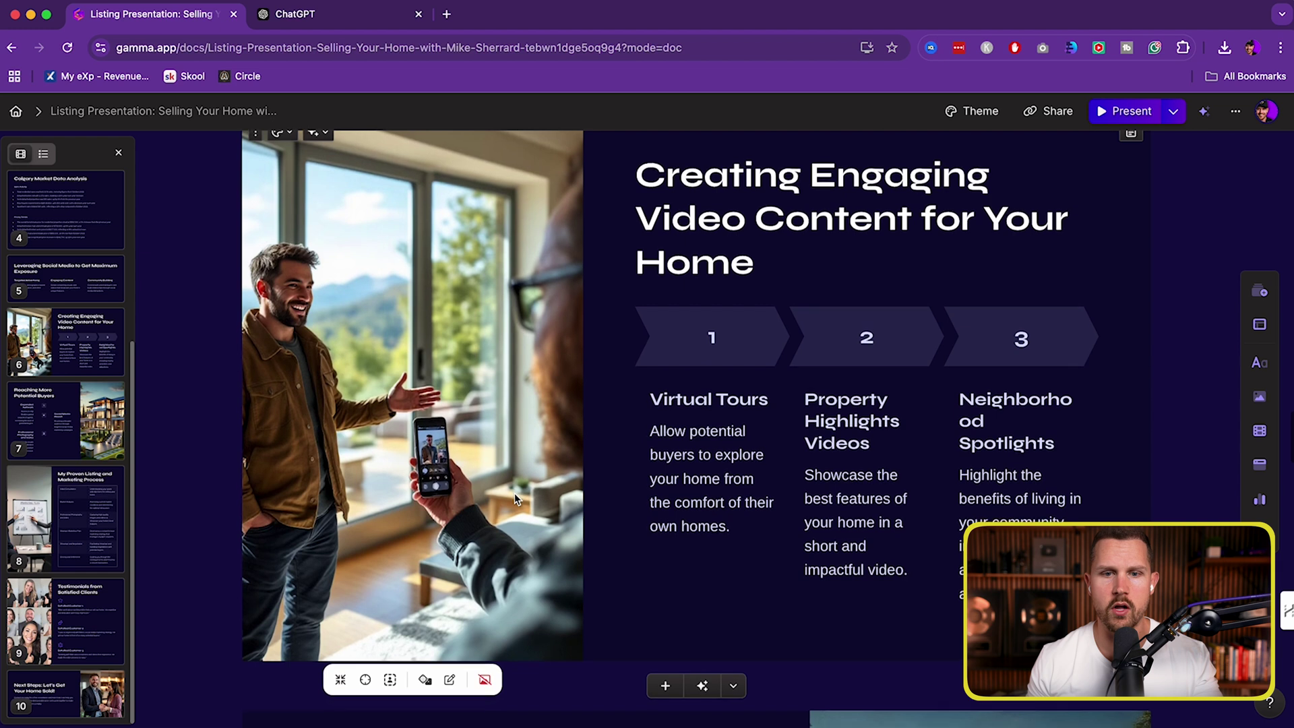
pyautogui.scroll(-1, 299, 334)
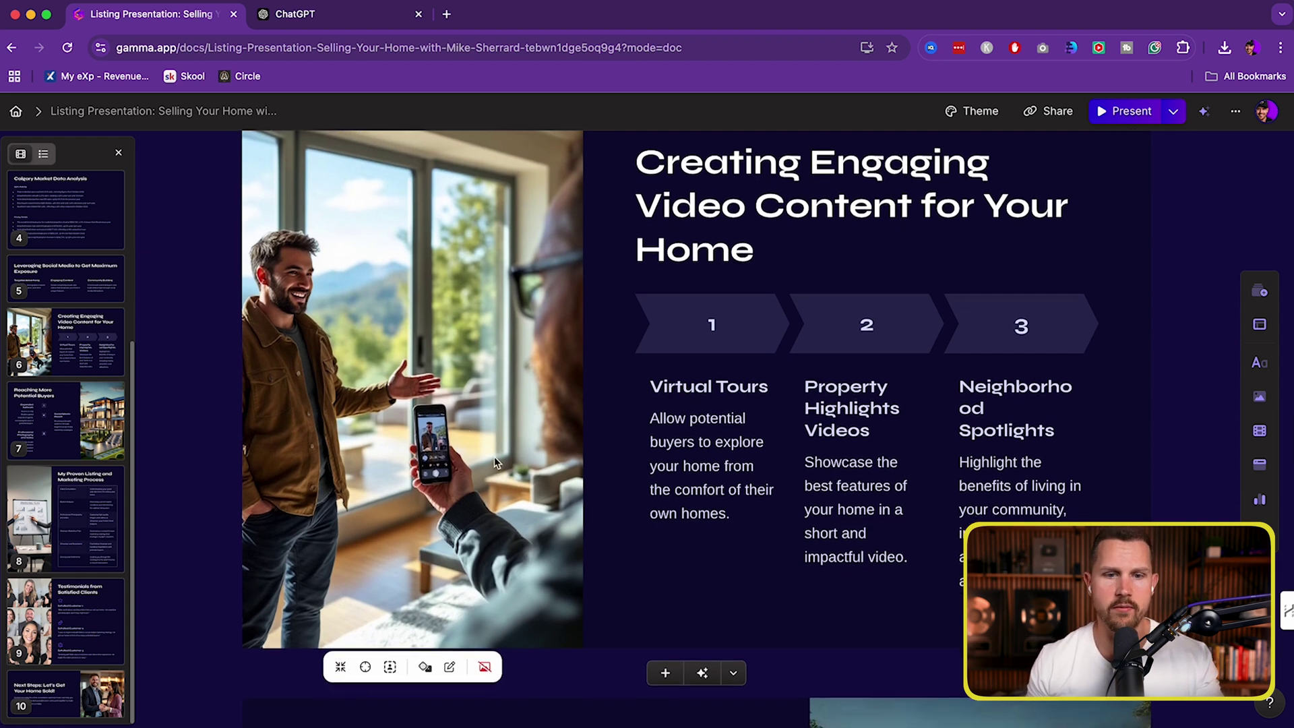
pyautogui.scroll(-20, 495, 463)
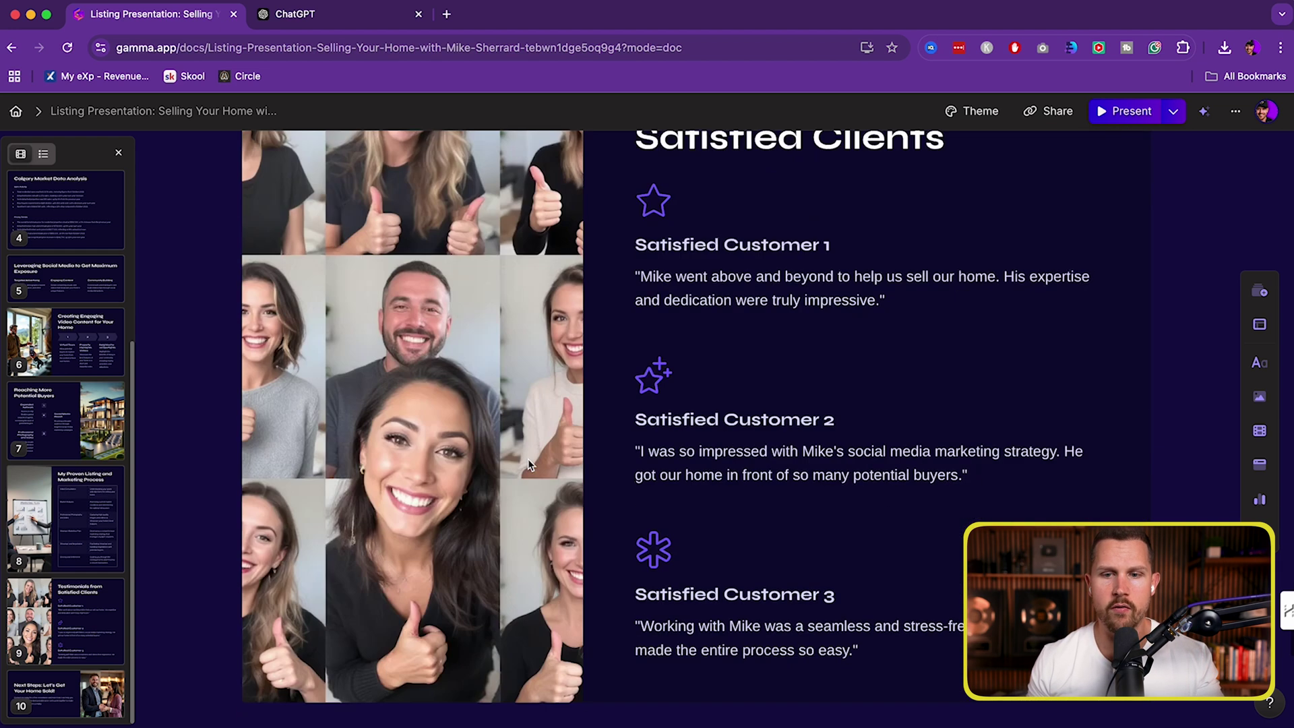
pyautogui.scroll(-4, 529, 465)
pyautogui.scroll(2, 530, 465)
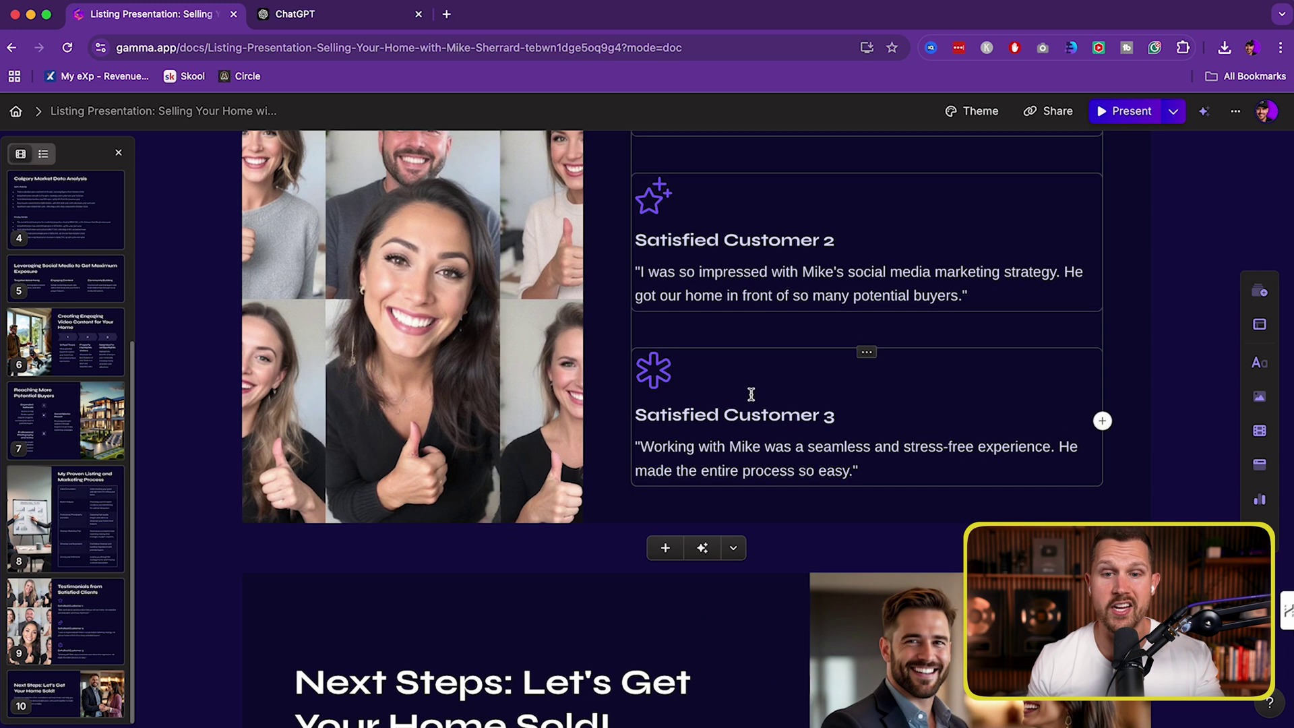
pyautogui.scroll(-10, 751, 398)
pyautogui.scroll(20, 741, 411)
pyautogui.scroll(20, 733, 420)
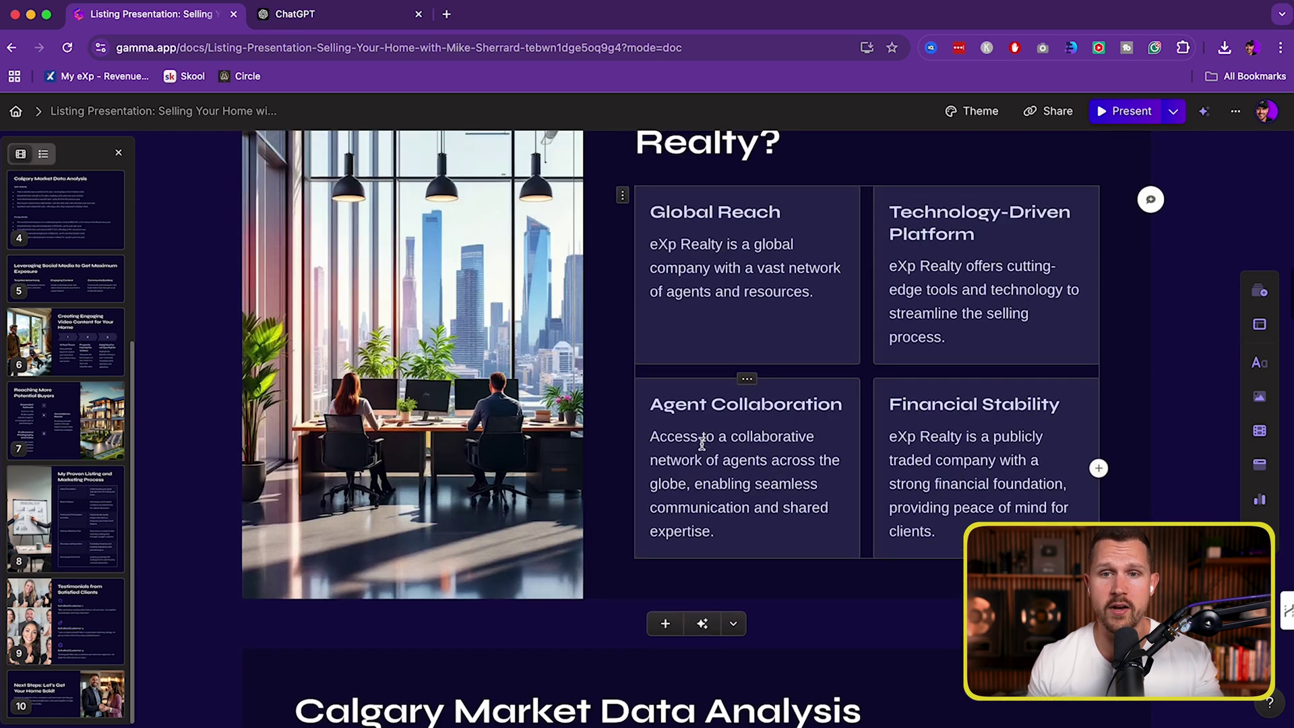
pyautogui.scroll(4, 703, 443)
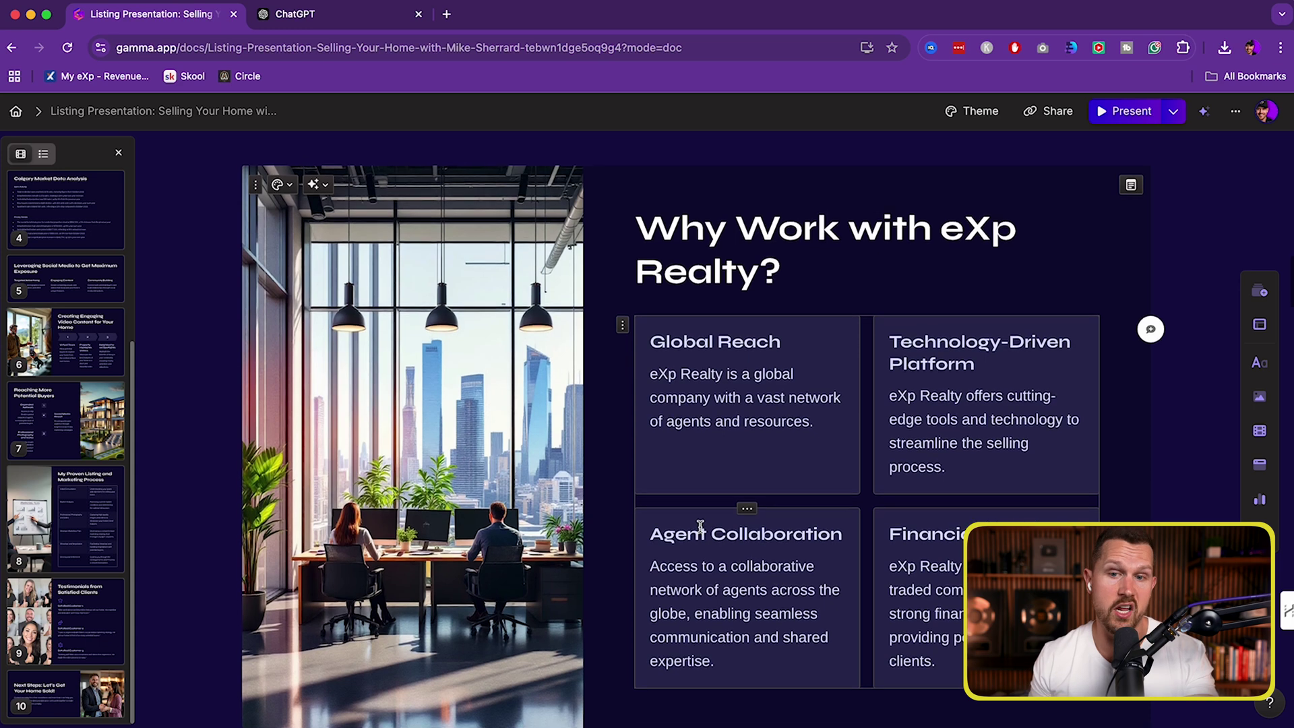
pyautogui.scroll(5, 701, 522)
pyautogui.scroll(10, 701, 522)
pyautogui.scroll(-20, 694, 519)
pyautogui.scroll(10, 691, 517)
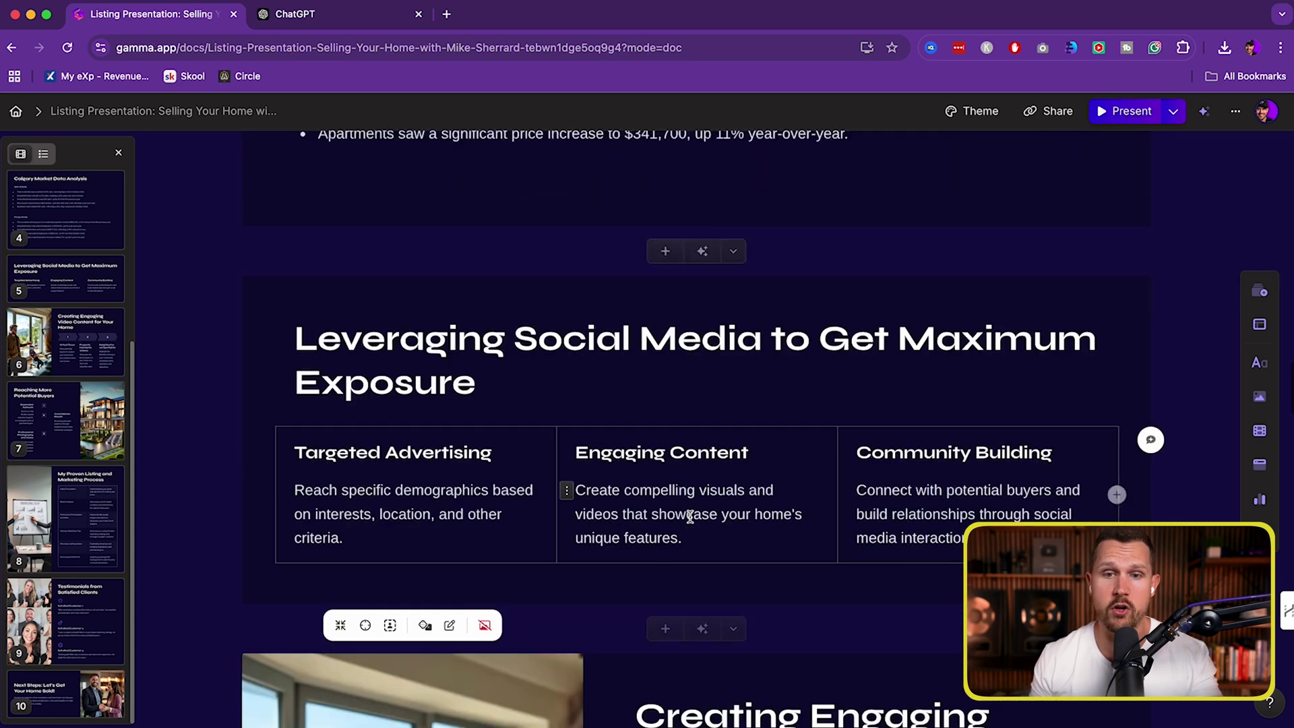
pyautogui.scroll(-1, 913, 450)
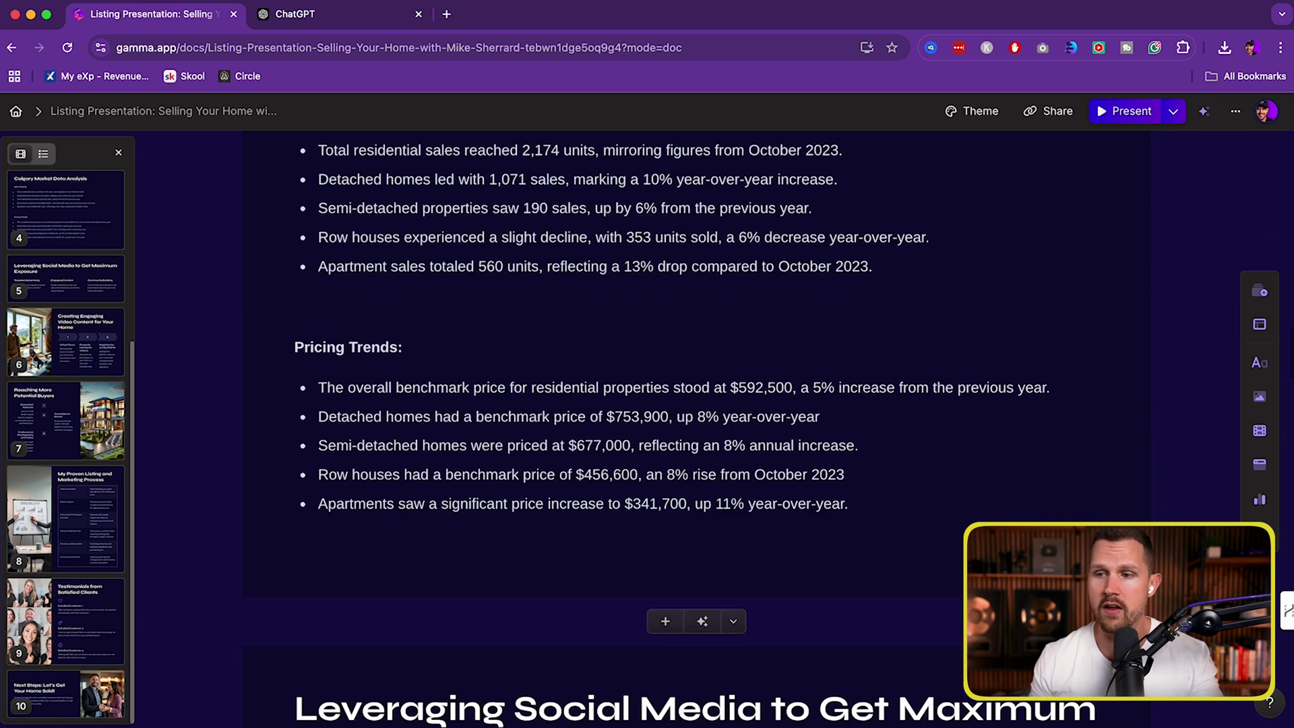
# - Try out a target diagram below the Pricing Trends bullets on the Calgary Market Data Analysis card and delete it
pyautogui.click(1258, 500)
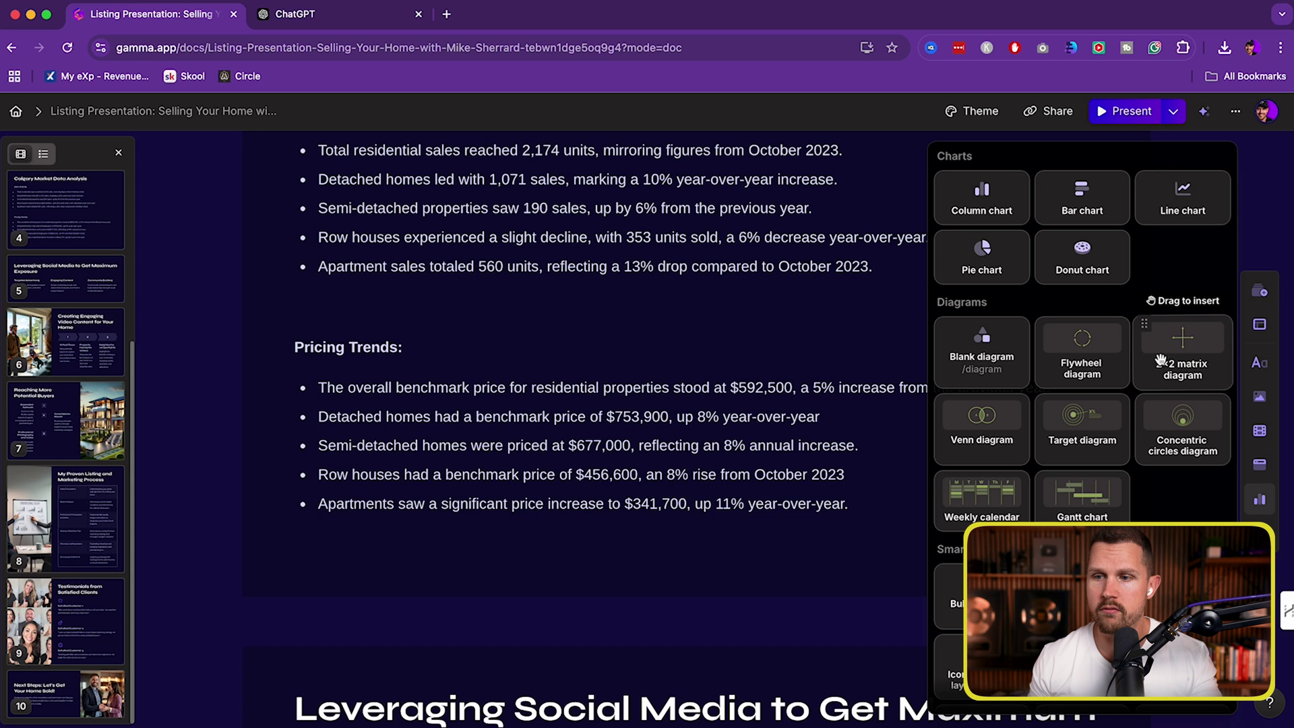
pyautogui.moveTo(1078, 418); pyautogui.dragTo(629, 547)
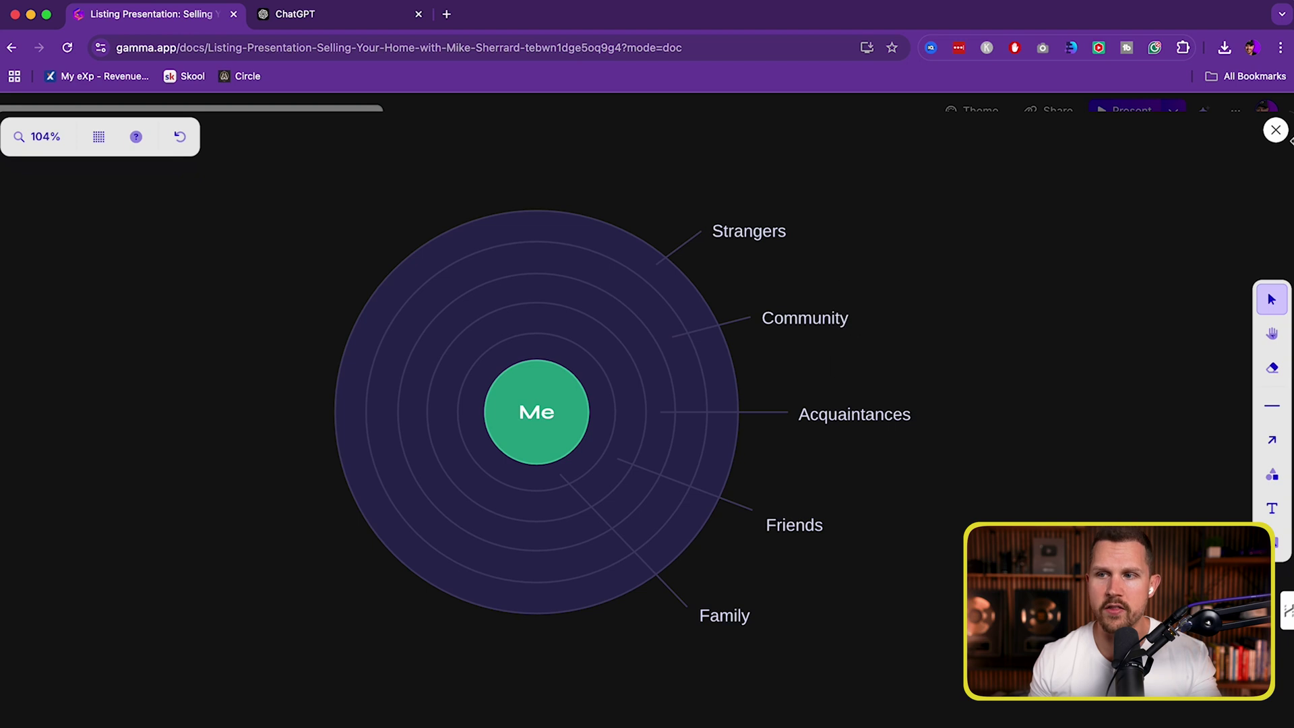
pyautogui.click(1276, 130)
pyautogui.scroll(-4, 997, 373)
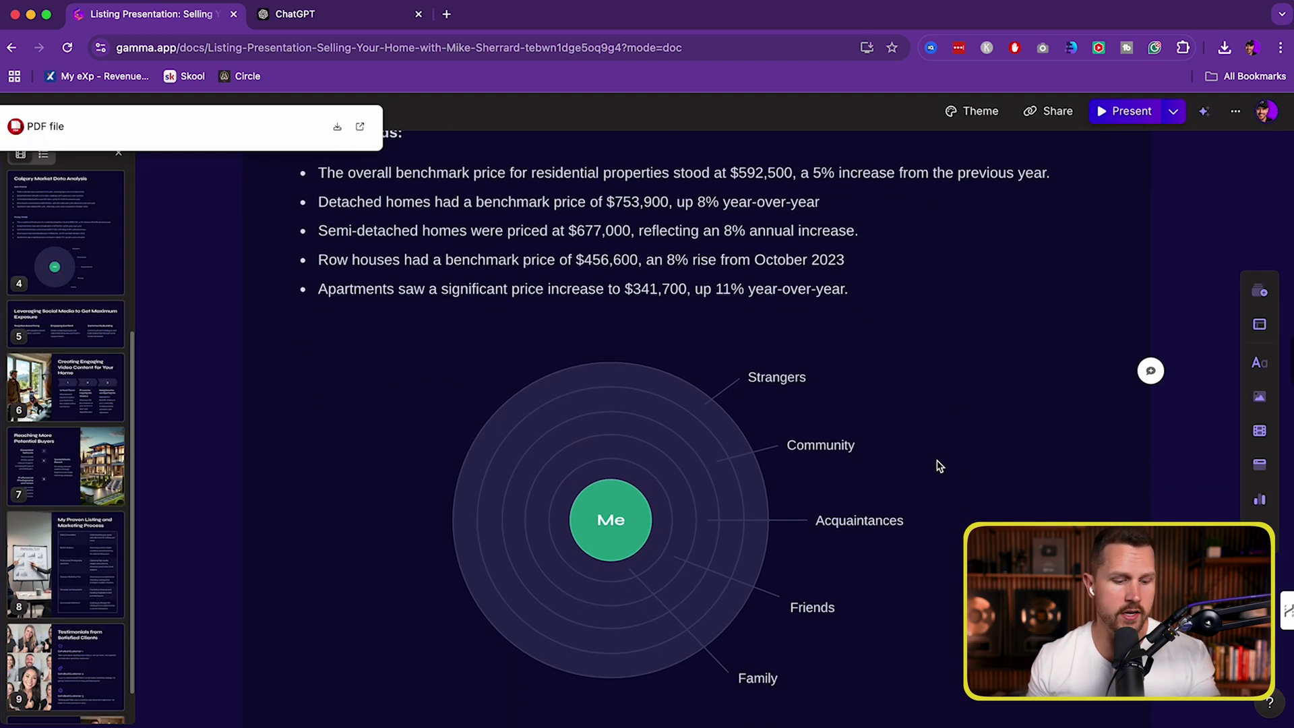
pyautogui.click(691, 413)
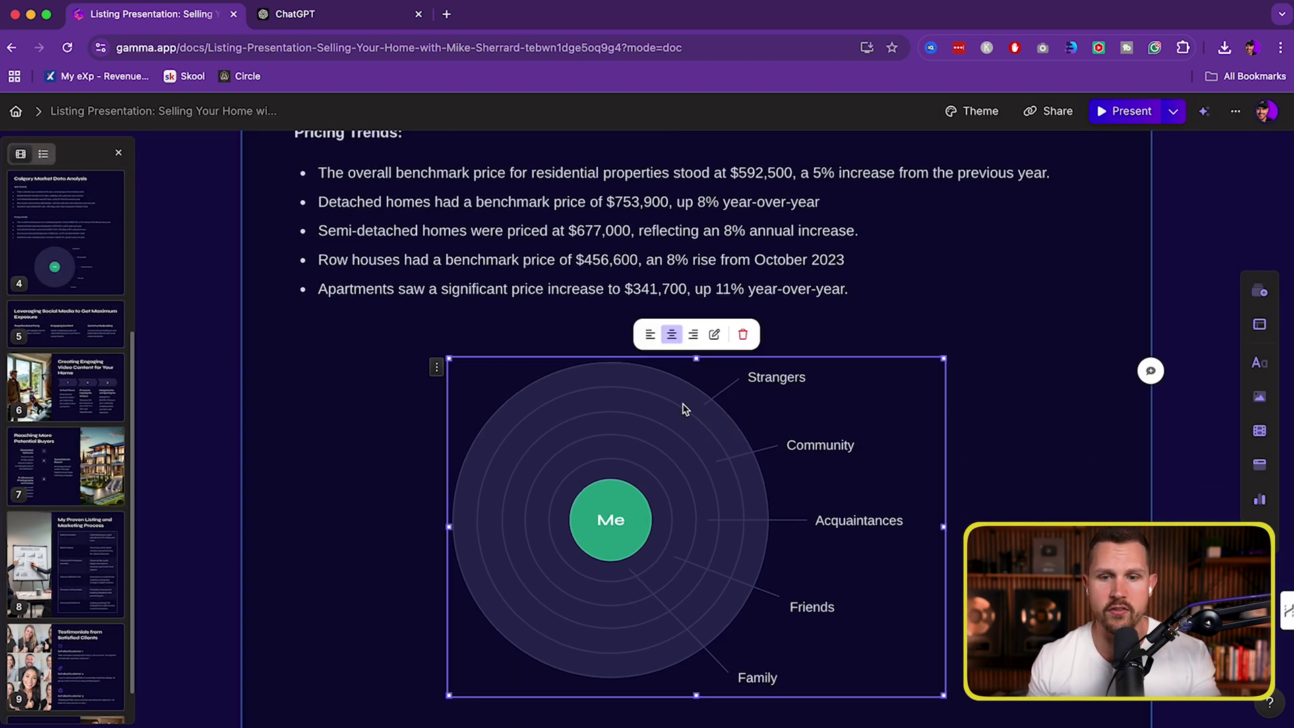
pyautogui.click(743, 335)
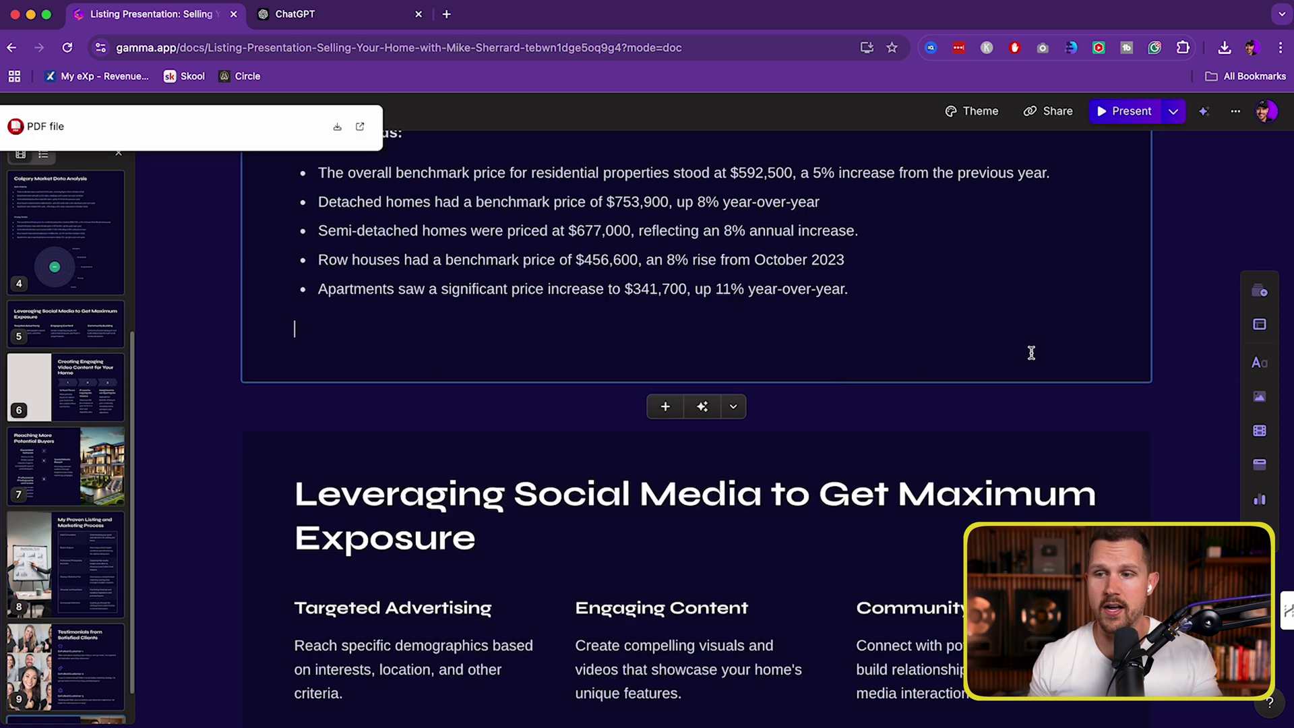
# - Try out a blank timeline layout below the Pricing Trends bullets and delete it
pyautogui.scroll(10, 917, 377)
pyautogui.scroll(-10, 911, 357)
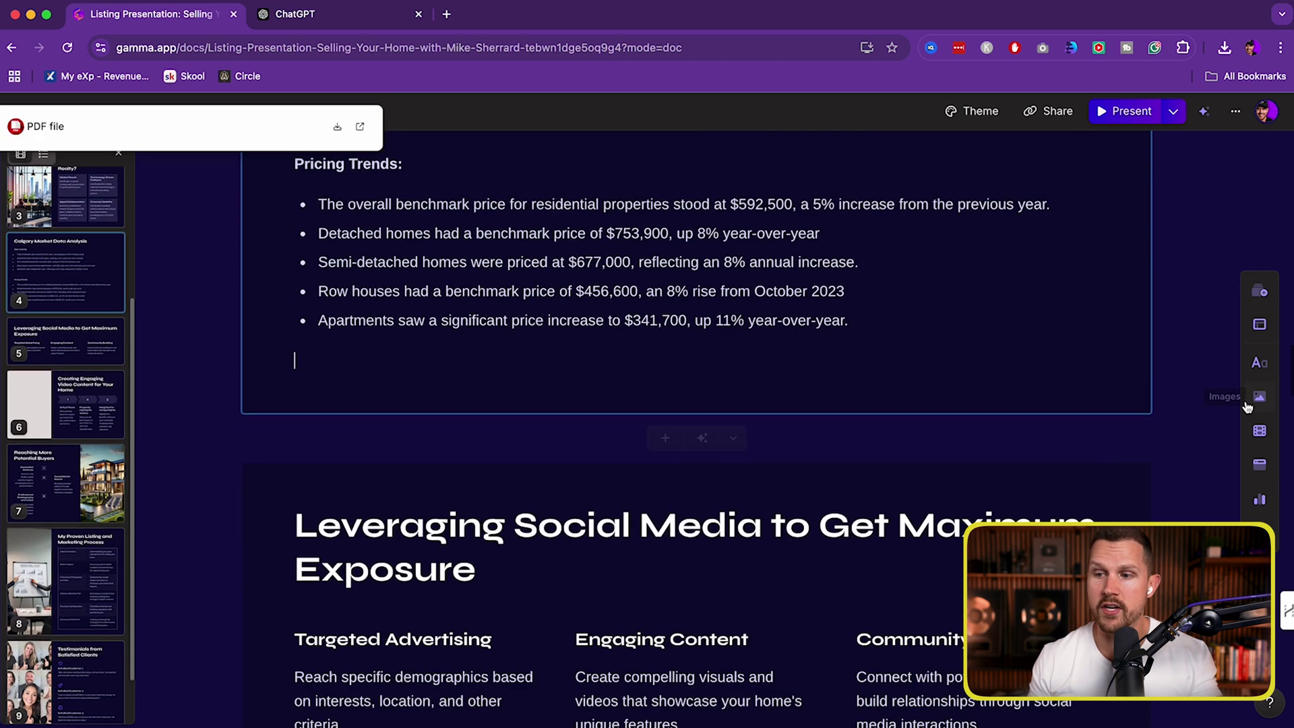
pyautogui.click(1258, 328)
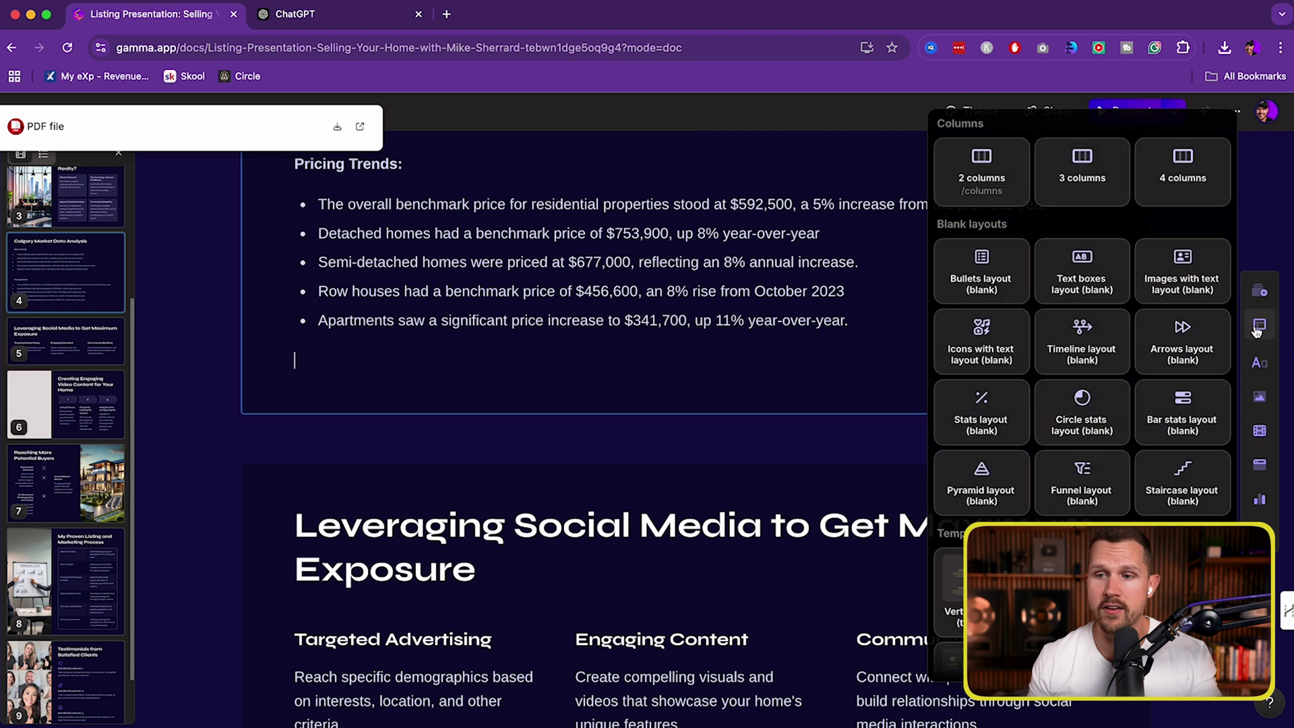
pyautogui.moveTo(1082, 341); pyautogui.dragTo(725, 442)
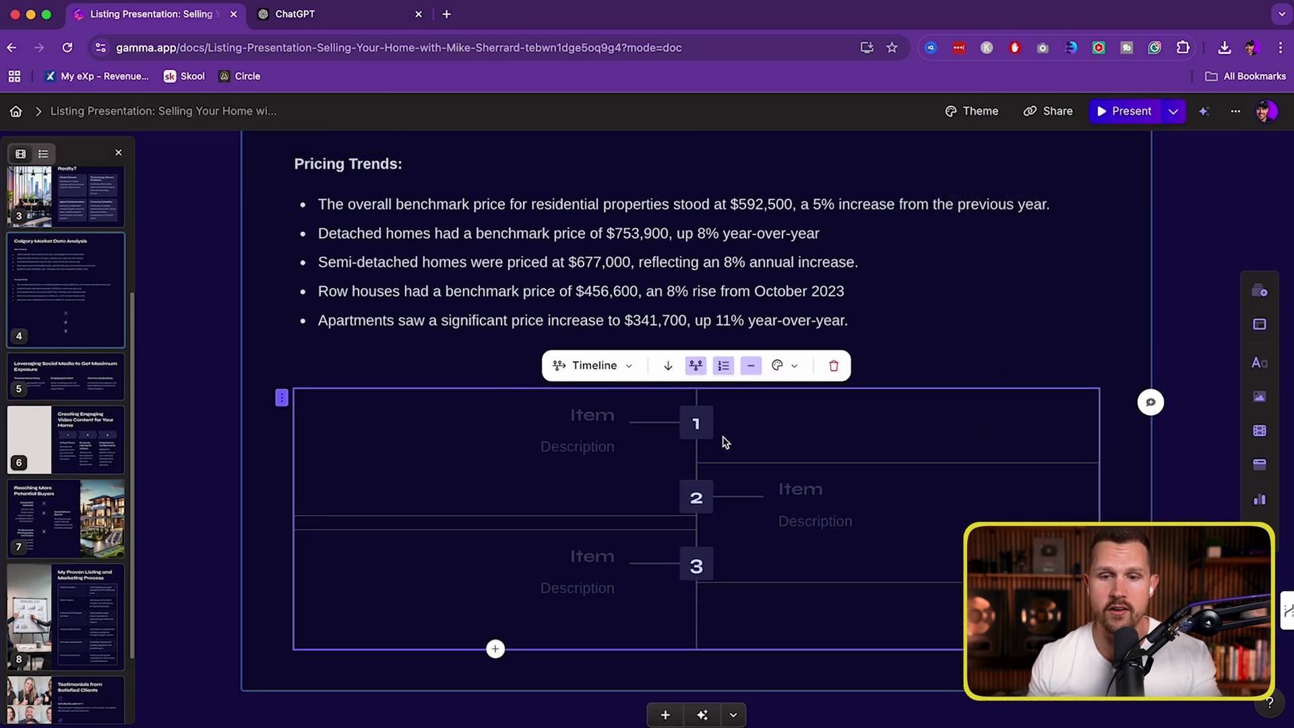
pyautogui.scroll(-1, 720, 431)
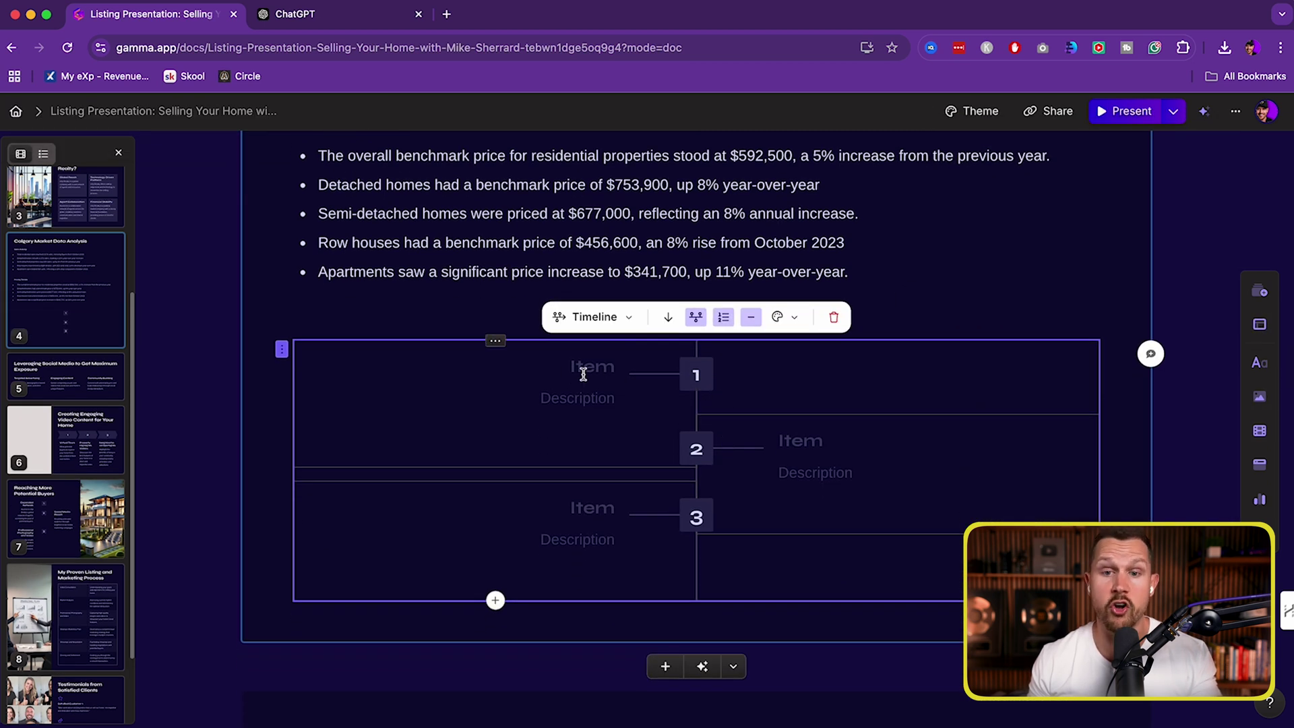
pyautogui.click(833, 317)
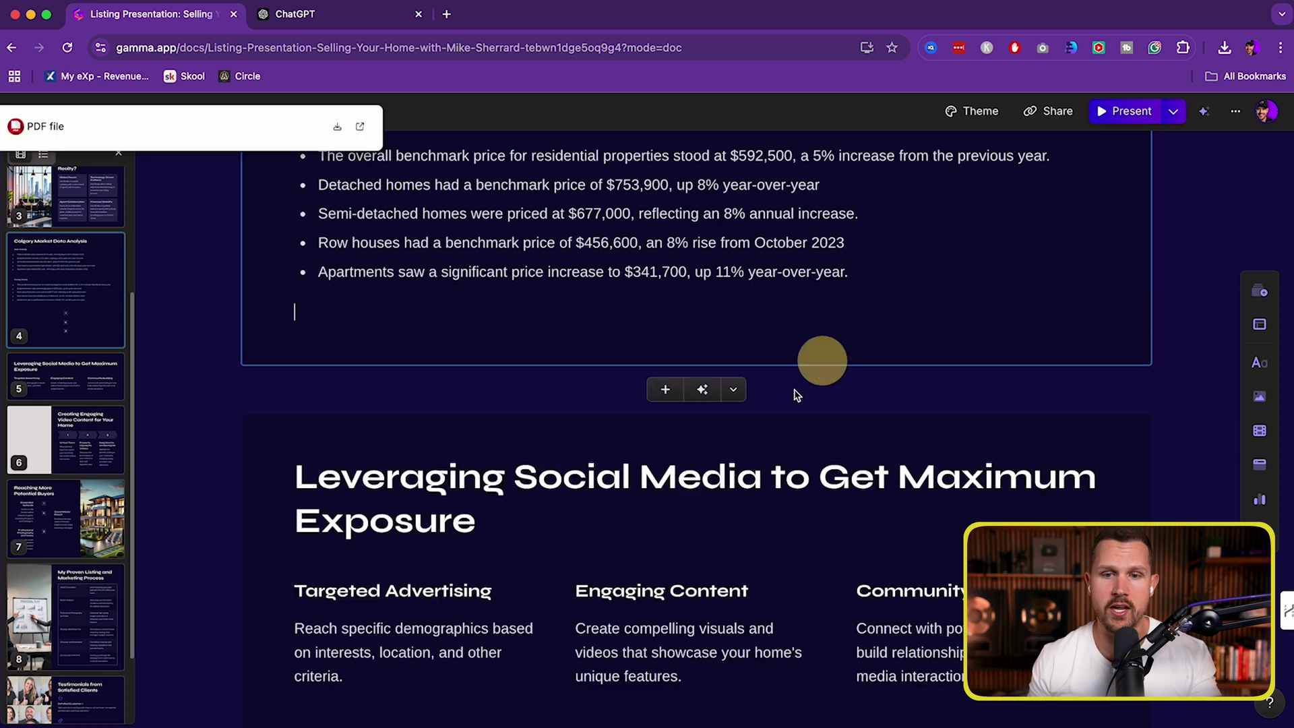
# - Export the listing presentation both to PDF and to PowerPoint
pyautogui.scroll(15, 740, 374)
pyautogui.scroll(4, 740, 374)
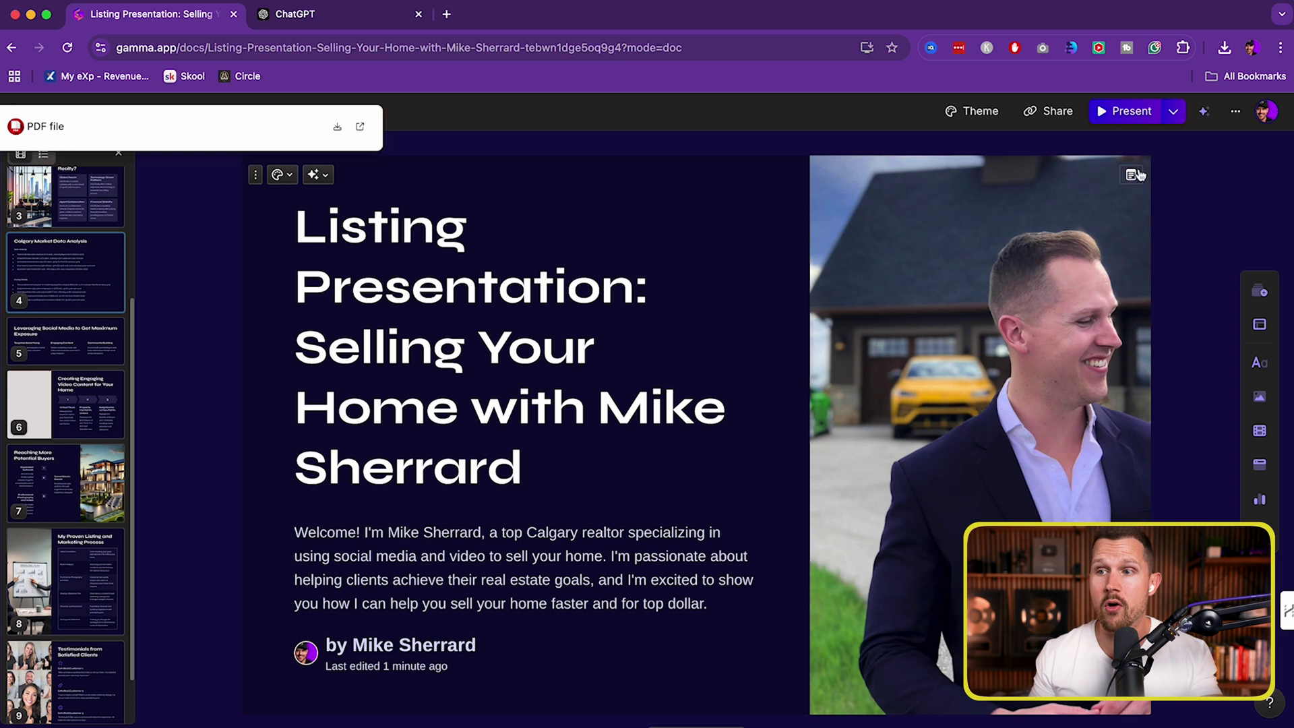
pyautogui.click(1236, 114)
pyautogui.click(1050, 392)
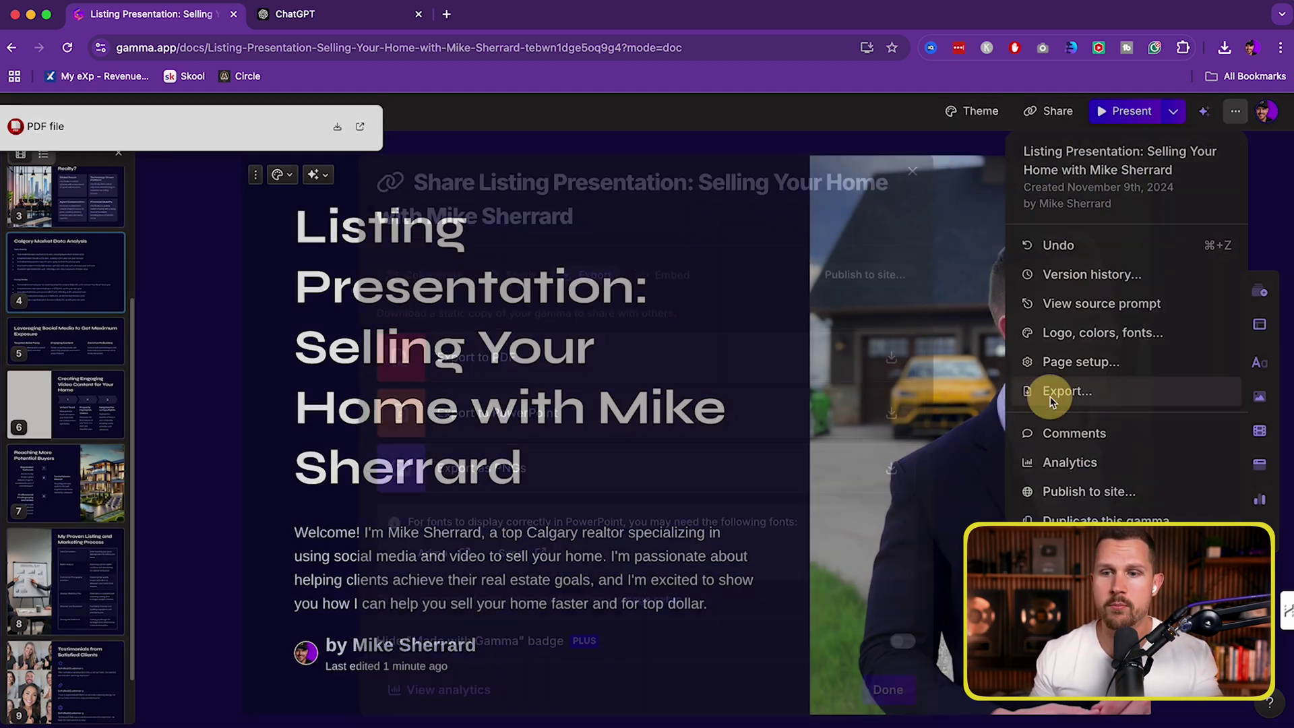
pyautogui.click(566, 368)
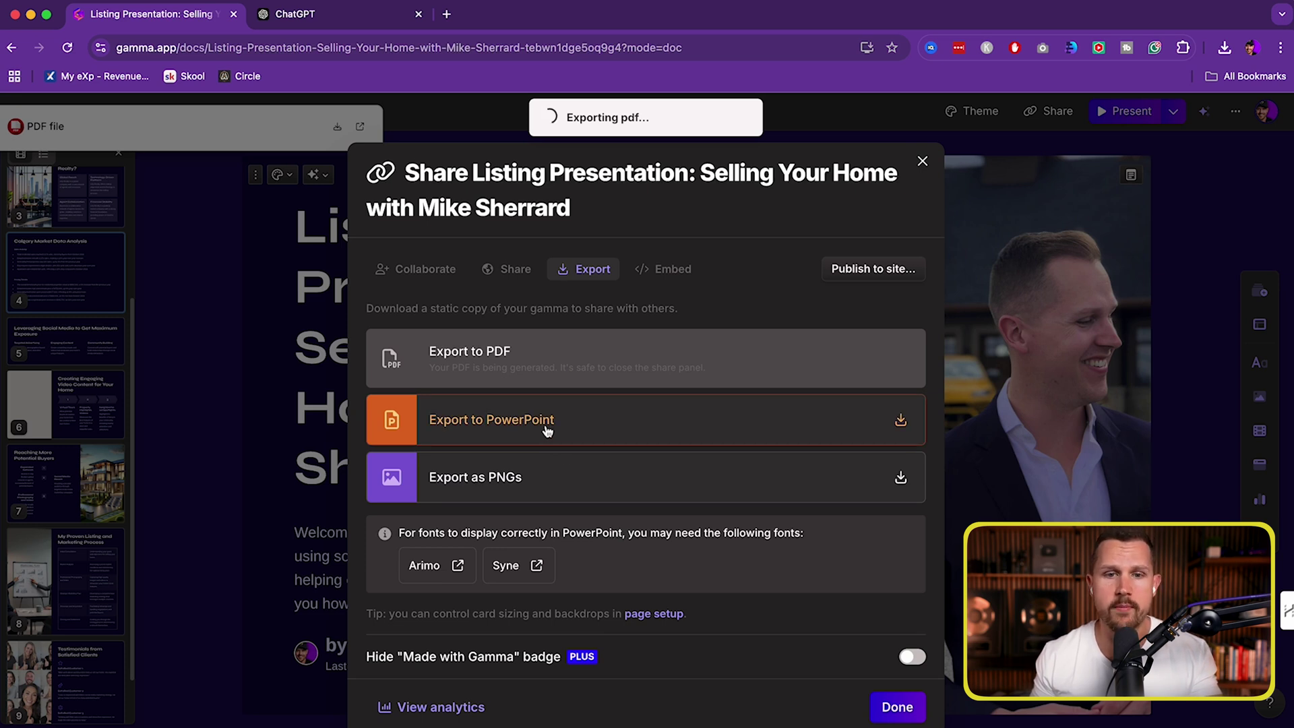
pyautogui.click(549, 423)
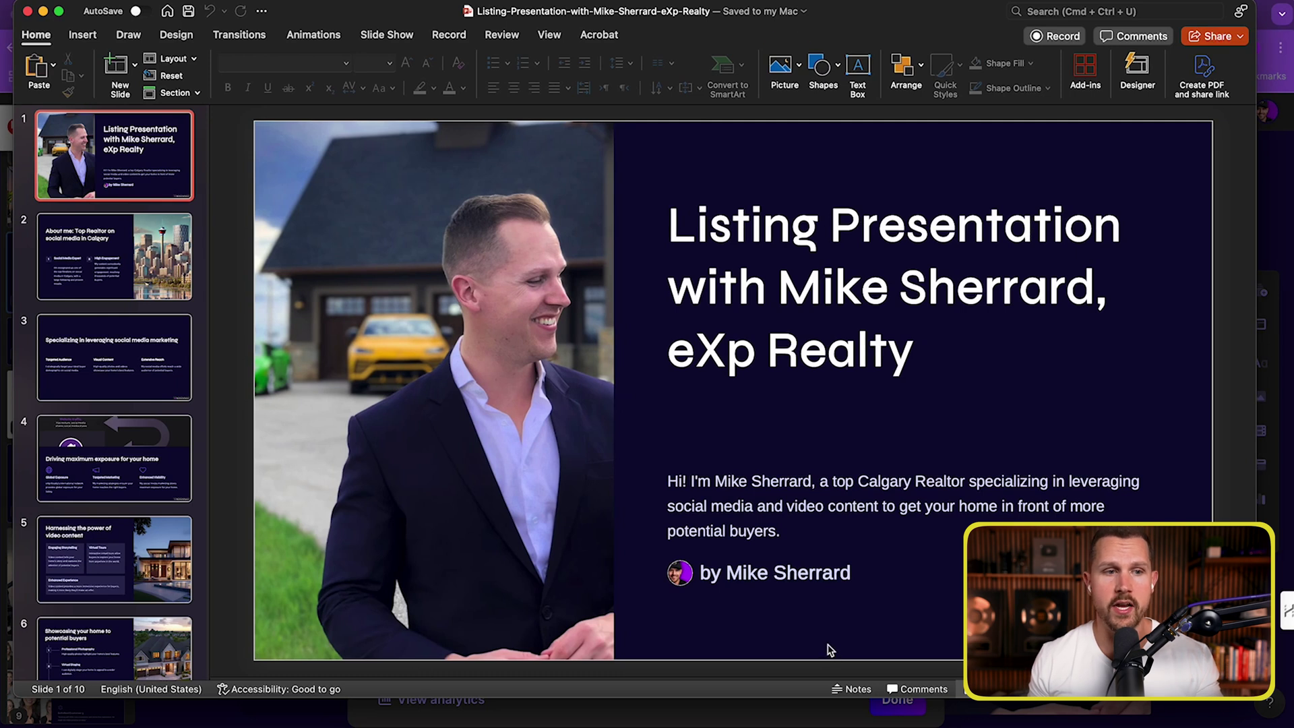
# - Close the PowerPoint window and move the exported PDF's preview window fully into view
pyautogui.click(28, 11)
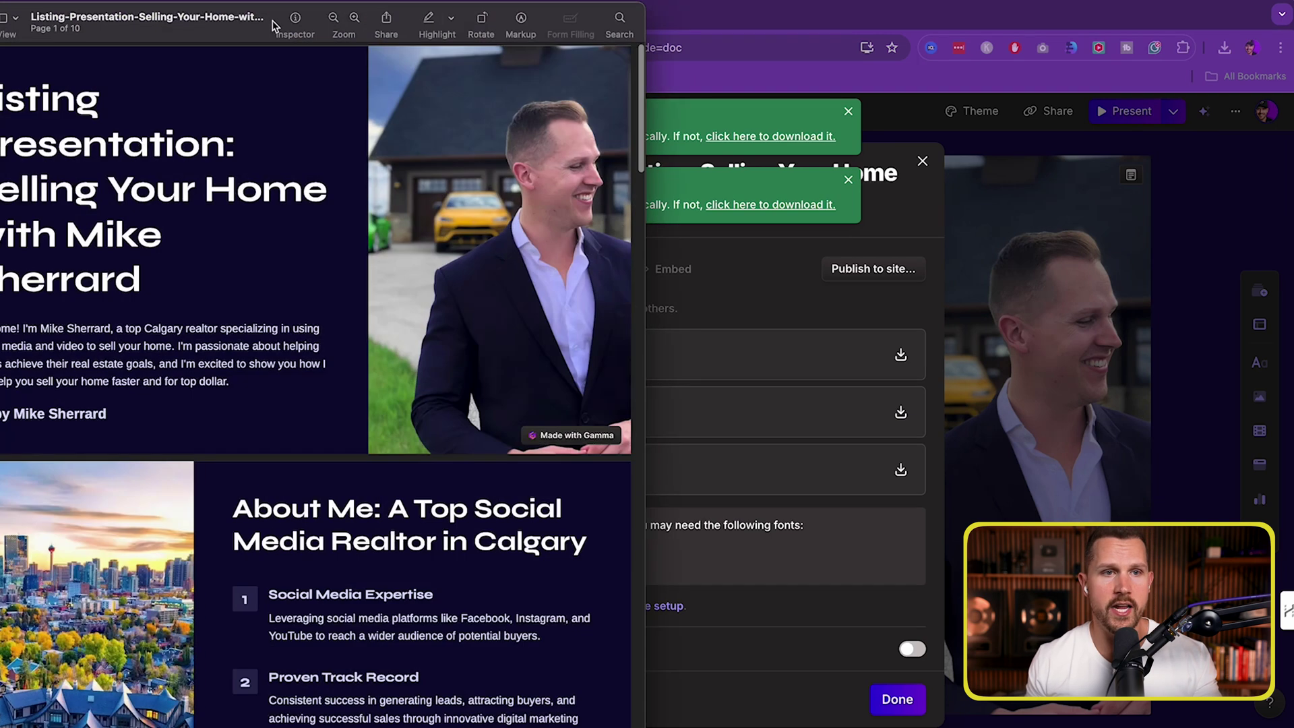
pyautogui.moveTo(273, 26); pyautogui.dragTo(486, 20)
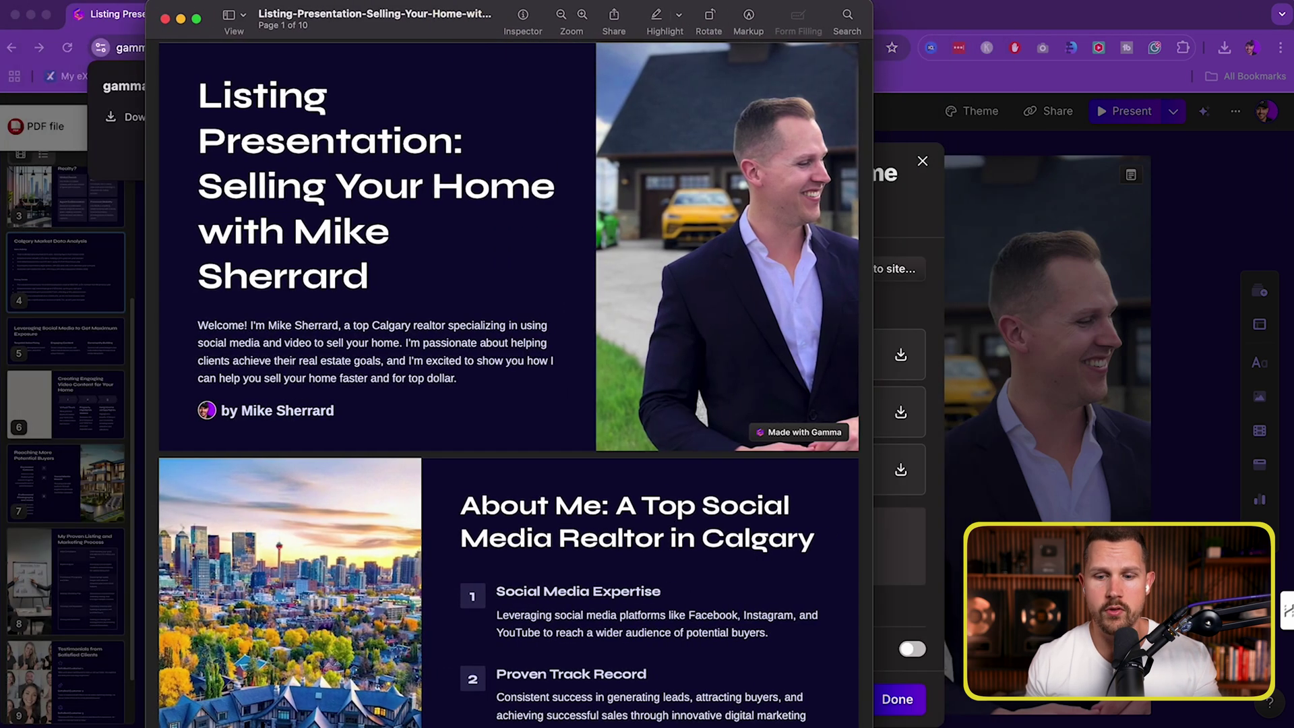
# - Enlarge the exported PDF's preview window and look through the pages of the listing presentation
pyautogui.doubleClick(485, 20)
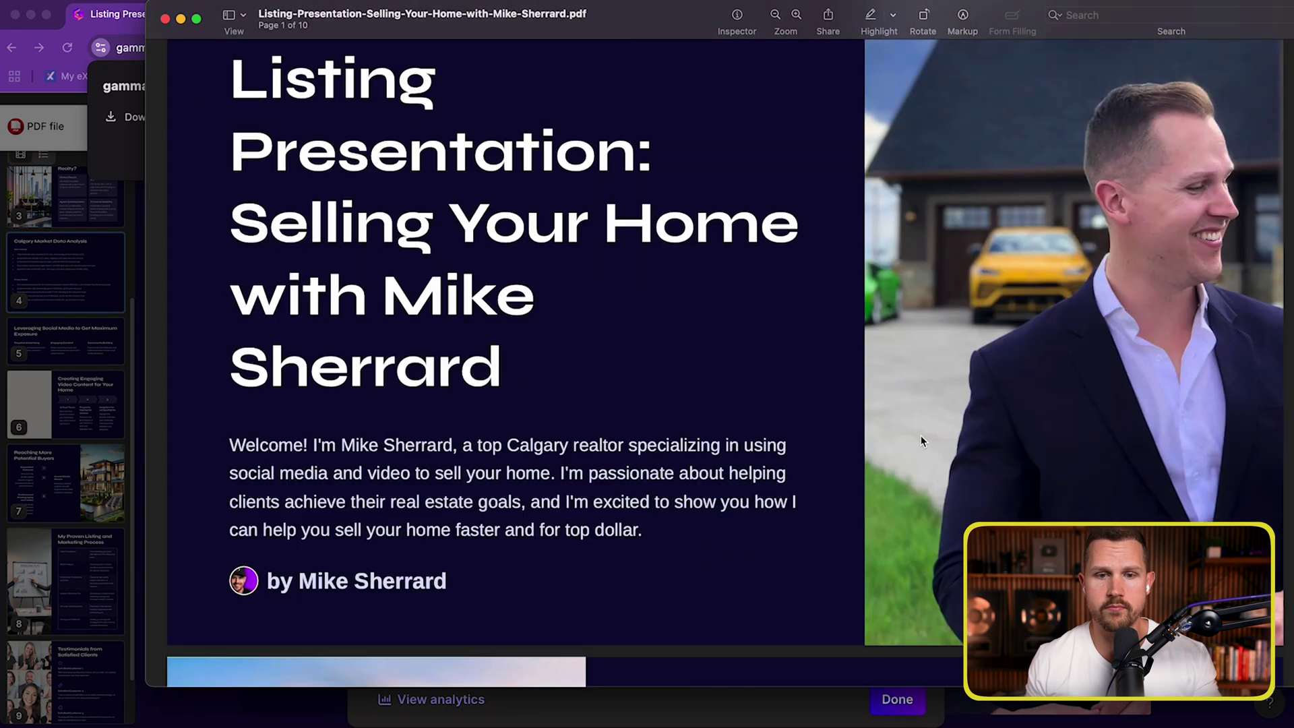
pyautogui.scroll(-20, 913, 450)
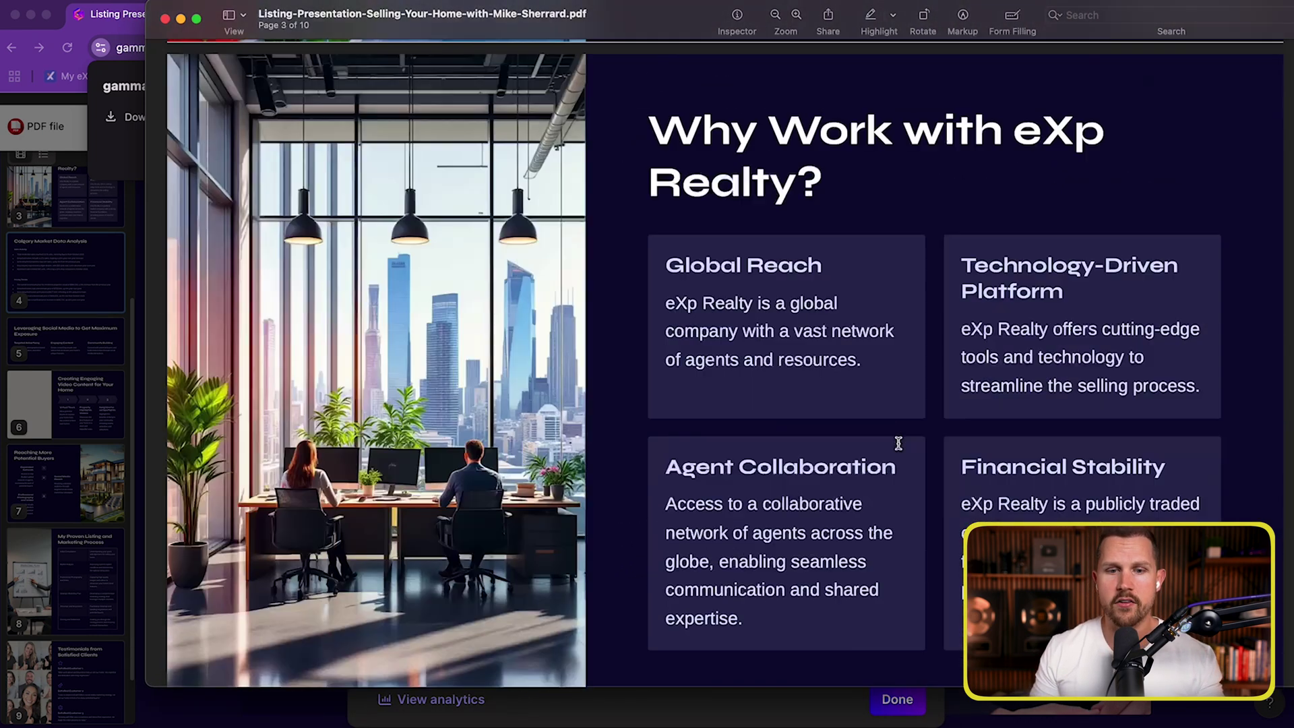
pyautogui.scroll(-20, 899, 444)
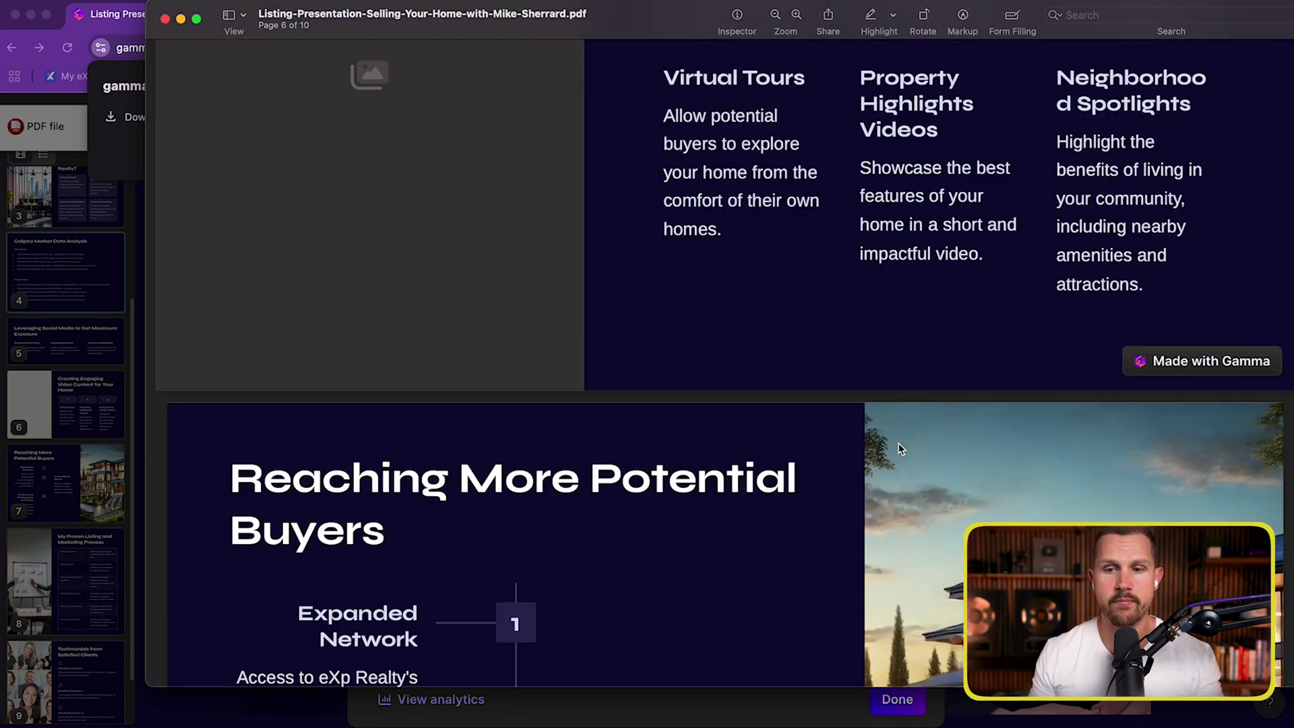
pyautogui.scroll(10, 901, 451)
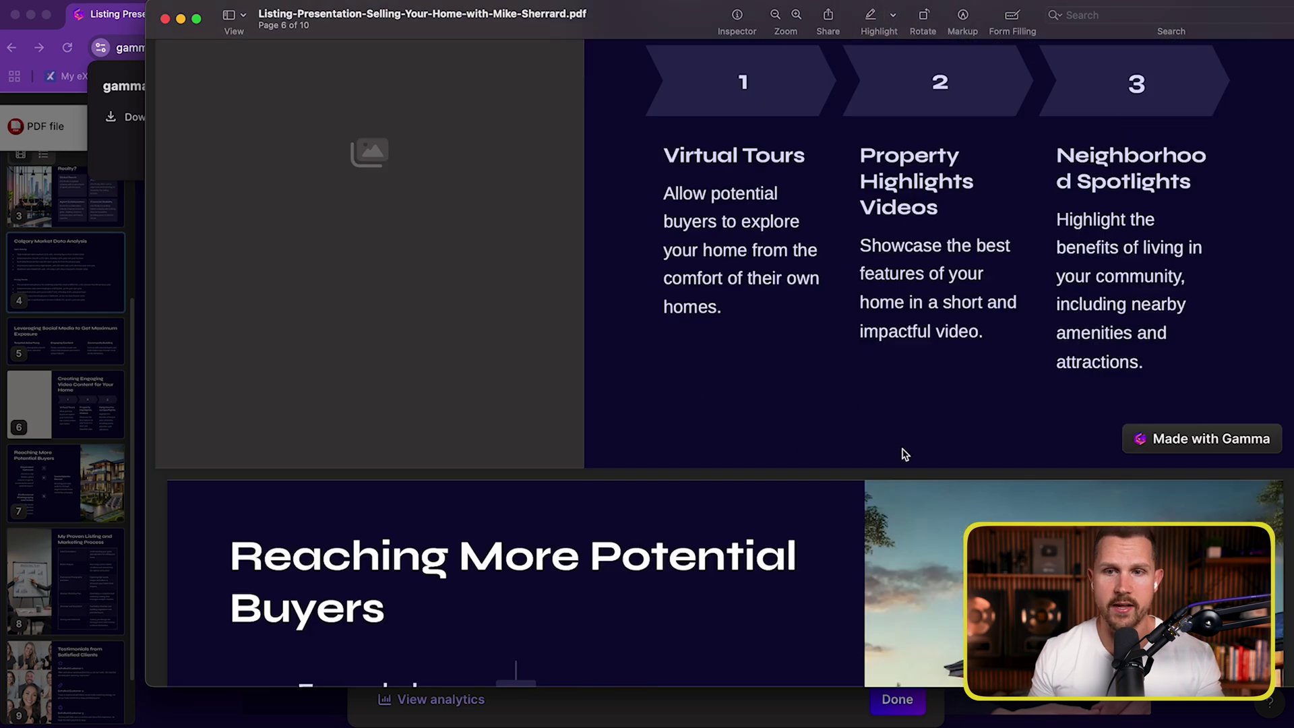
pyautogui.scroll(-15, 905, 454)
pyautogui.scroll(-20, 729, 510)
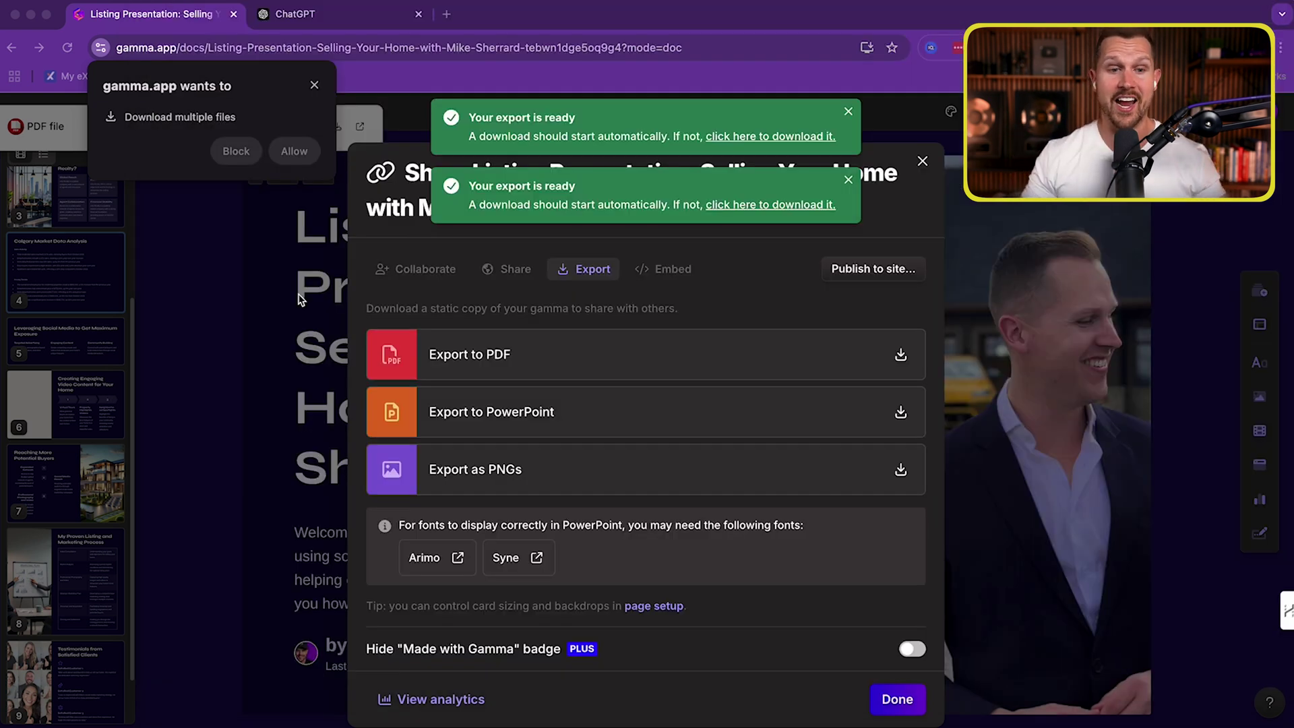
# - Close the presentation's share dialog and dismiss both export notifications and the multiple-download permission request
pyautogui.click(305, 298)
pyautogui.click(247, 347)
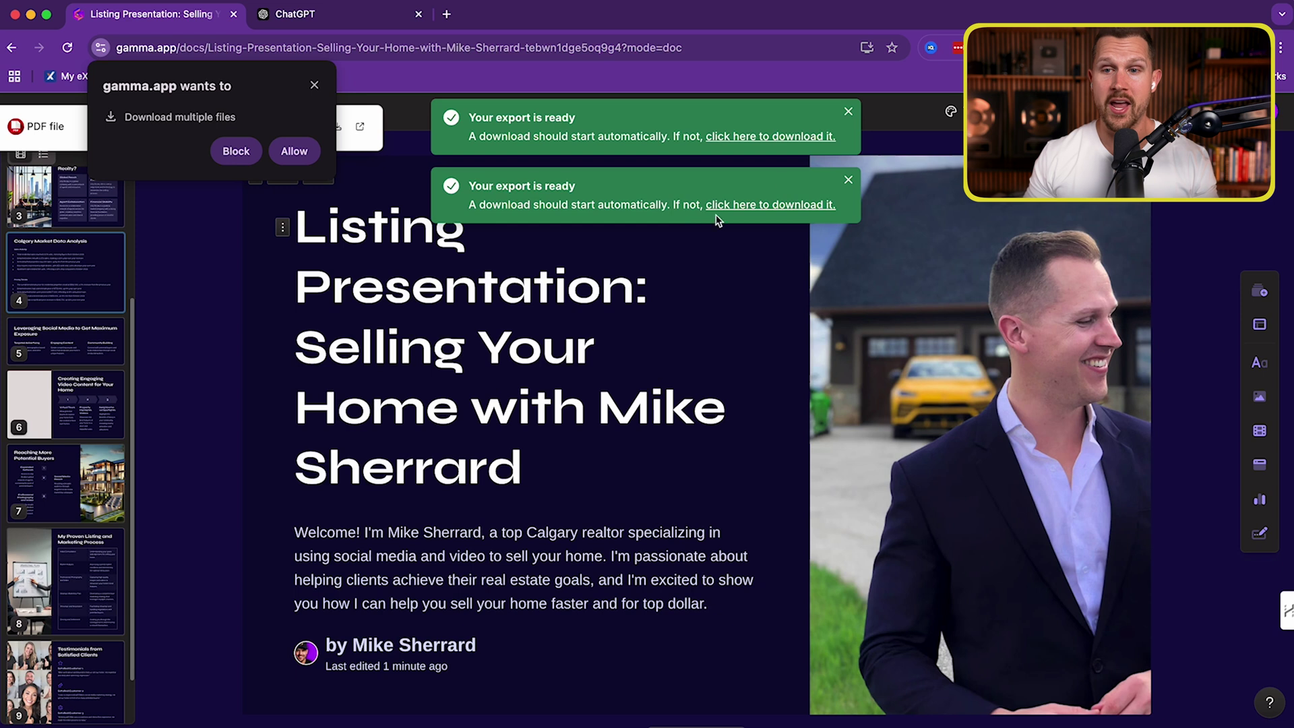
pyautogui.click(848, 108)
pyautogui.click(735, 120)
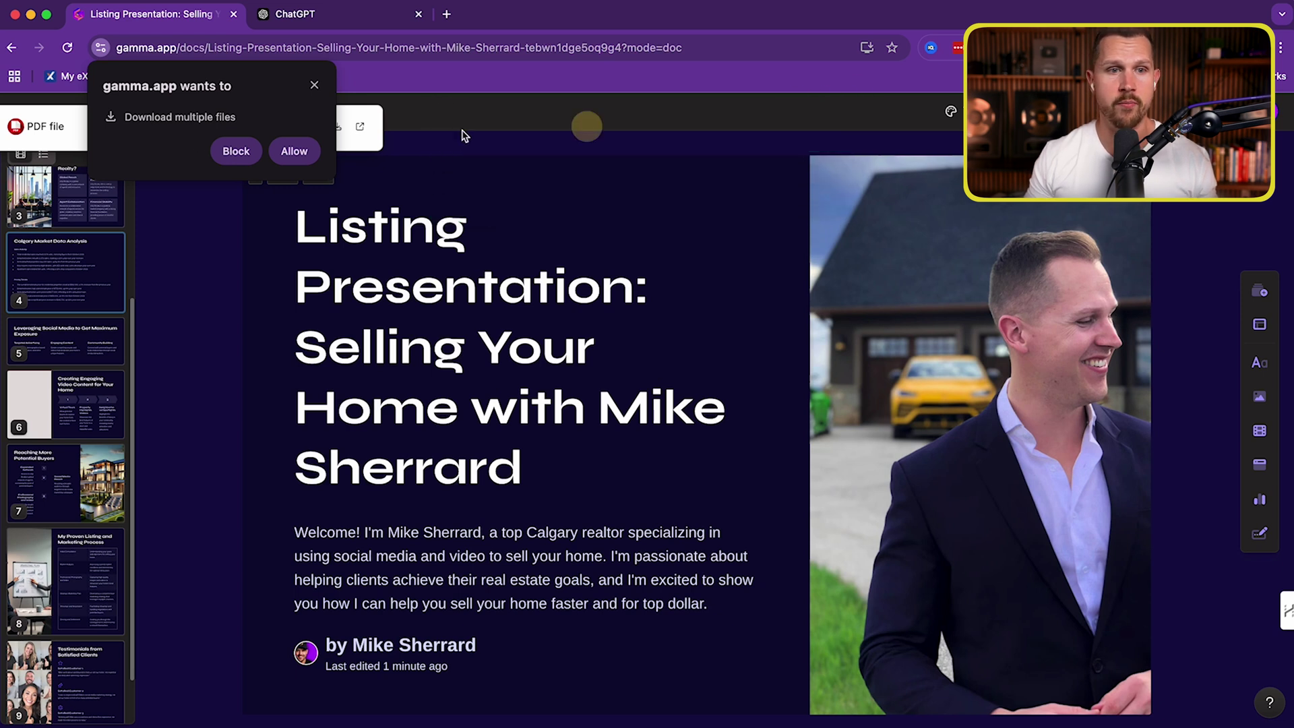
pyautogui.click(314, 85)
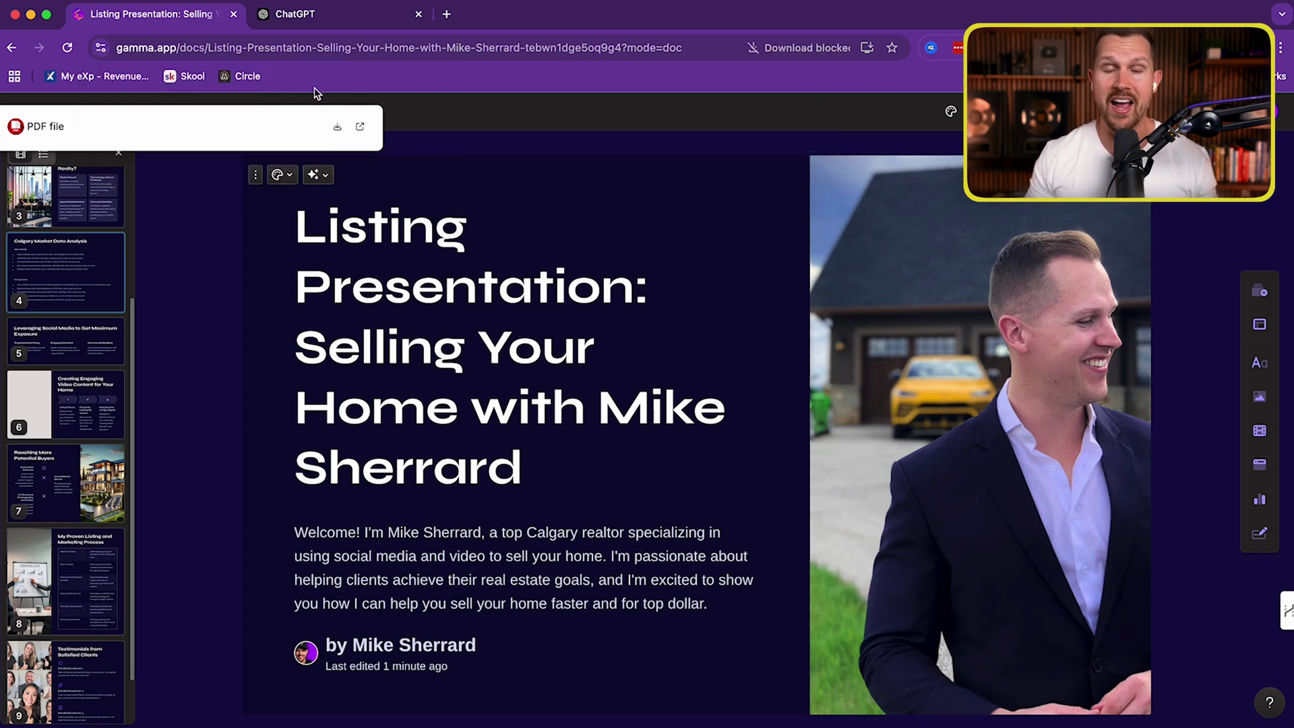